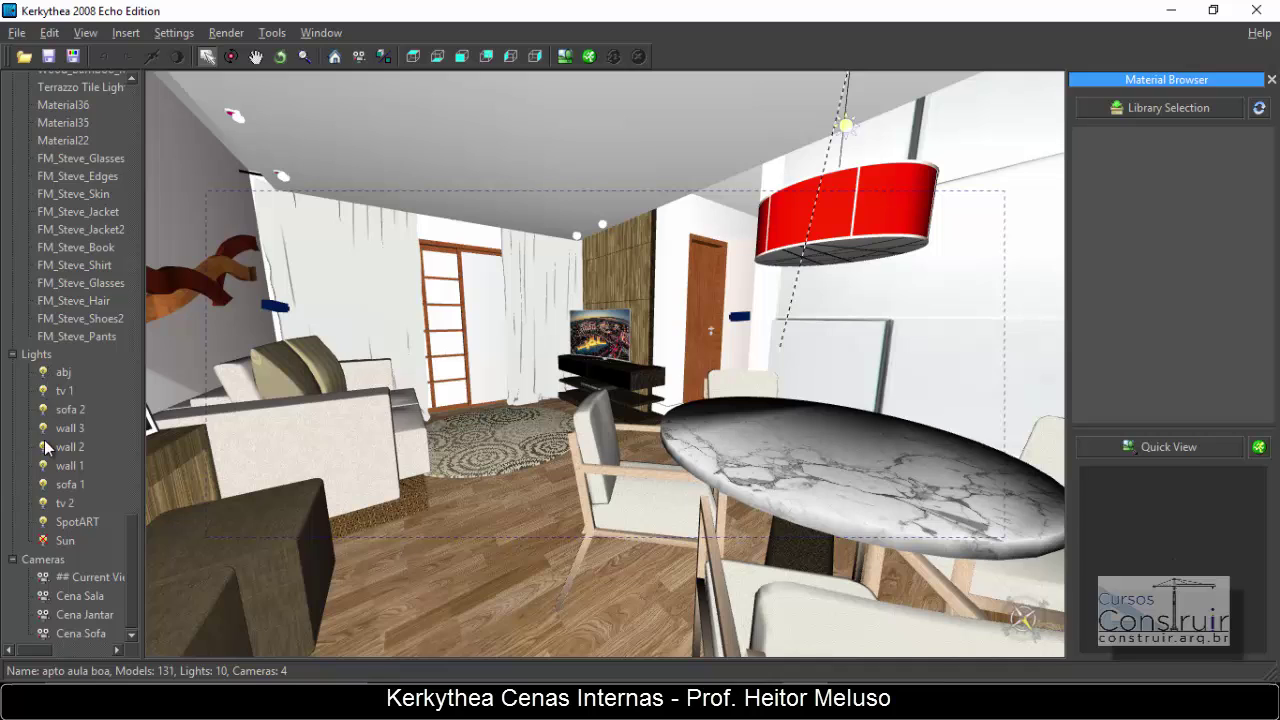
Enable the Sun light in its light settings and apply the change.
right_click(63, 540)
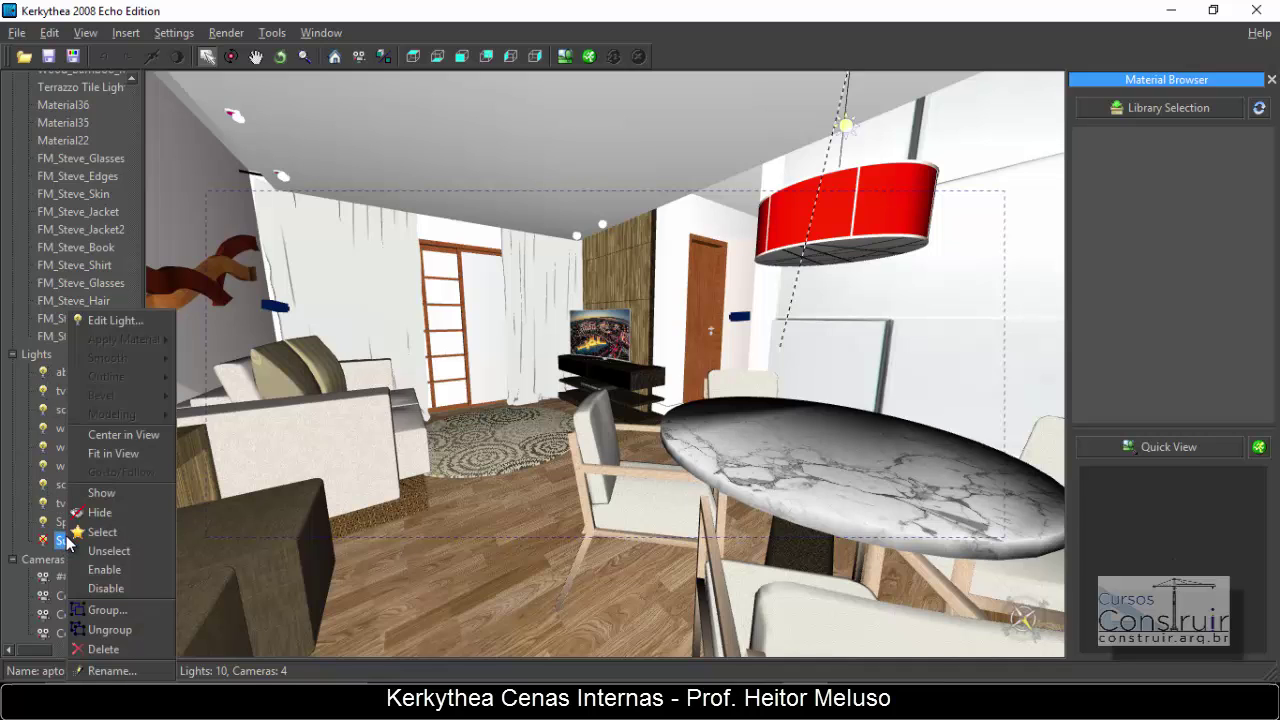
click(108, 322)
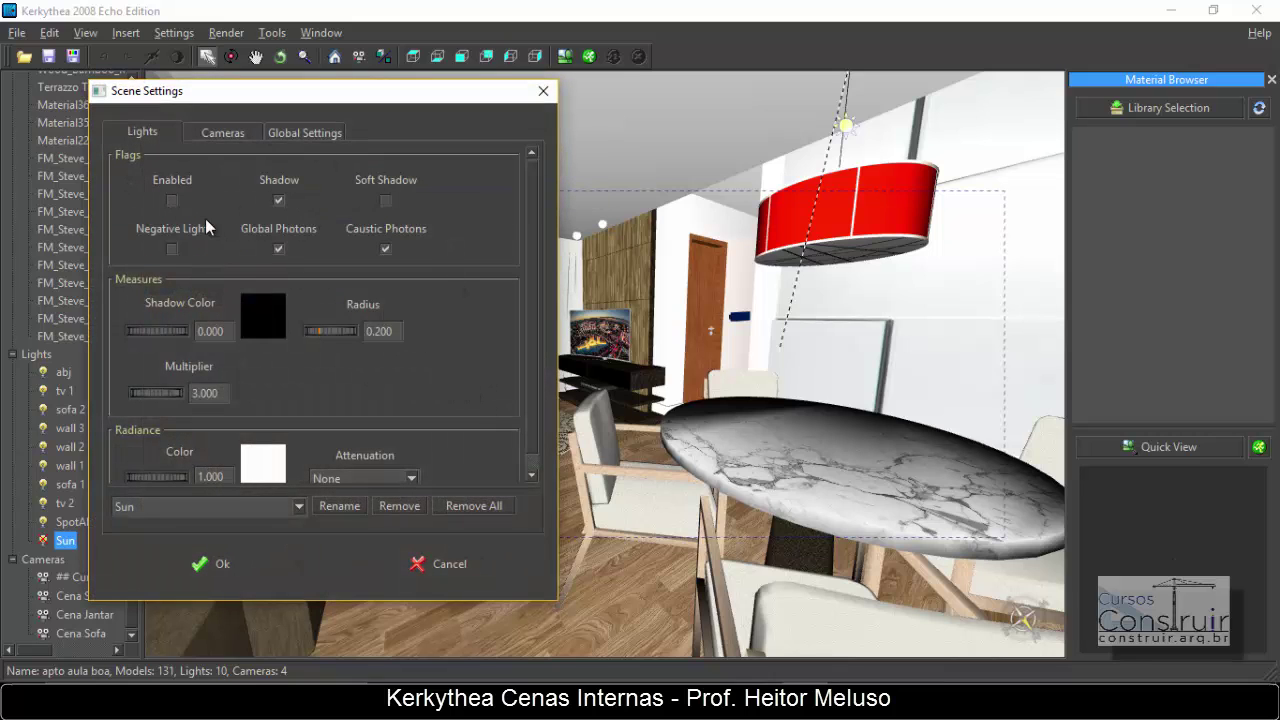
click(172, 201)
drag(351, 103, 431, 131)
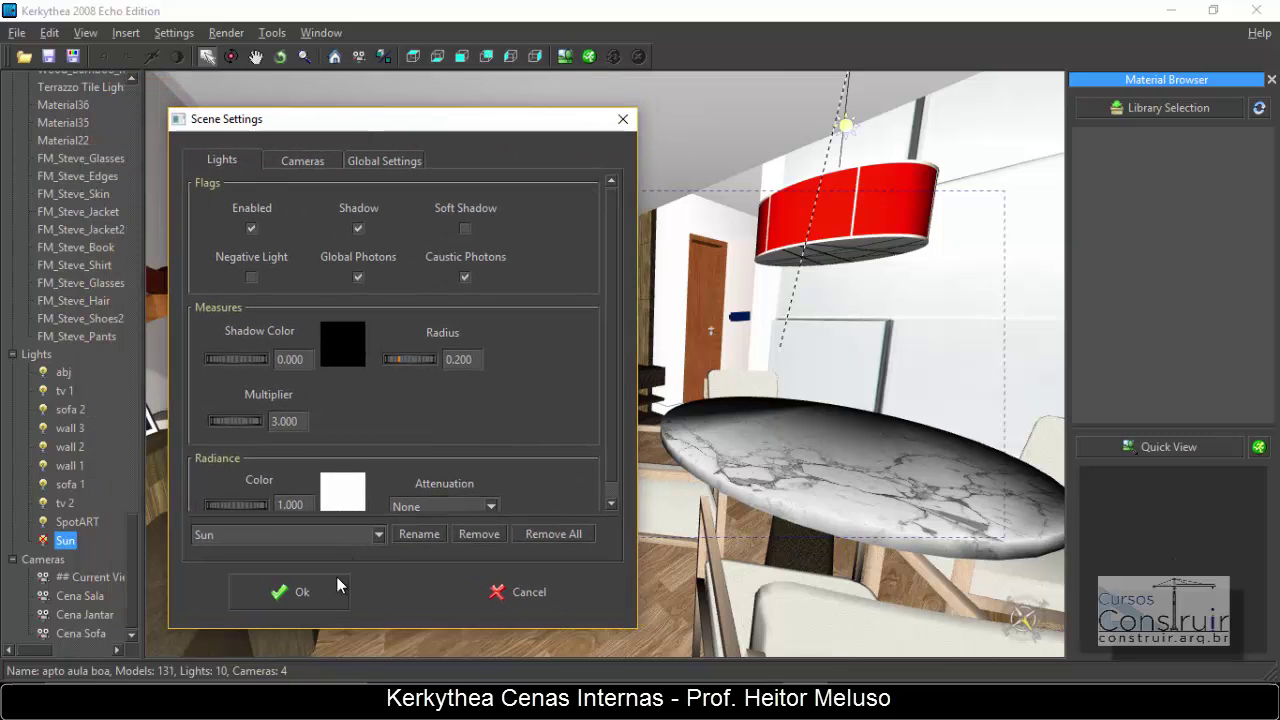
click(302, 592)
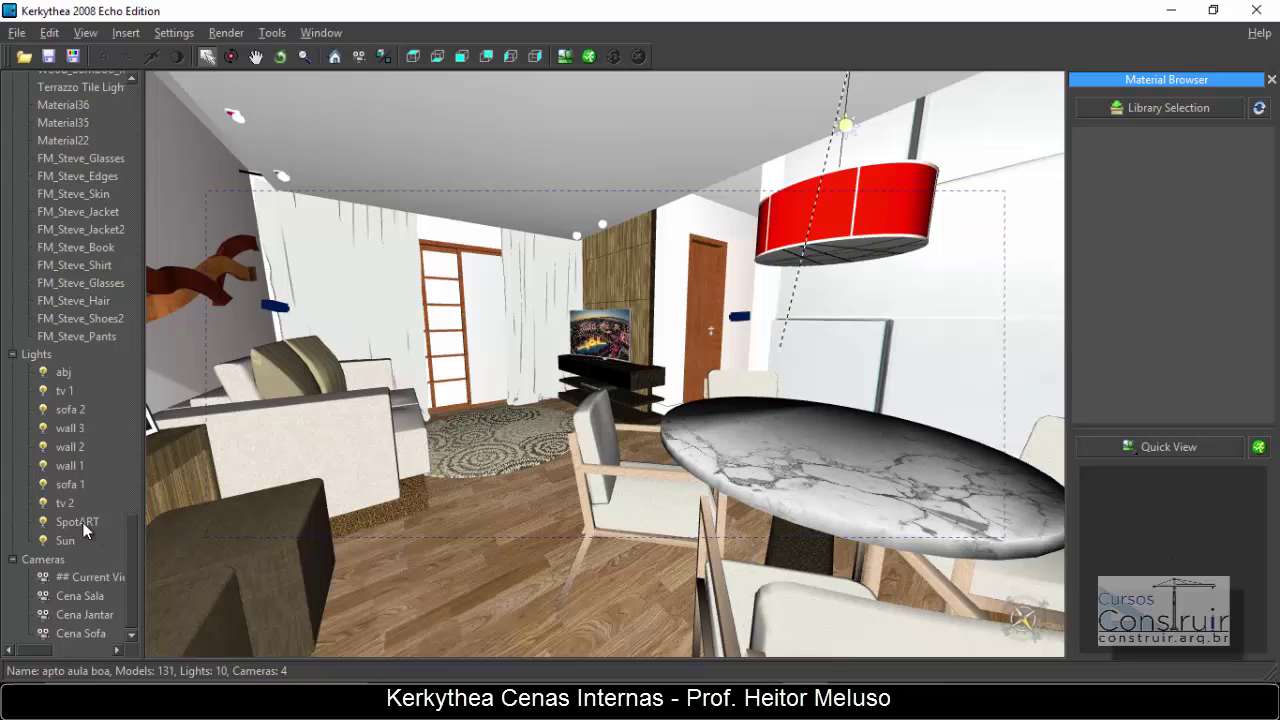
Render the current view at 1362x591 with the 03. PhotonMap - Quick preset and 4 threads.
click(80, 522)
click(115, 483)
click(581, 57)
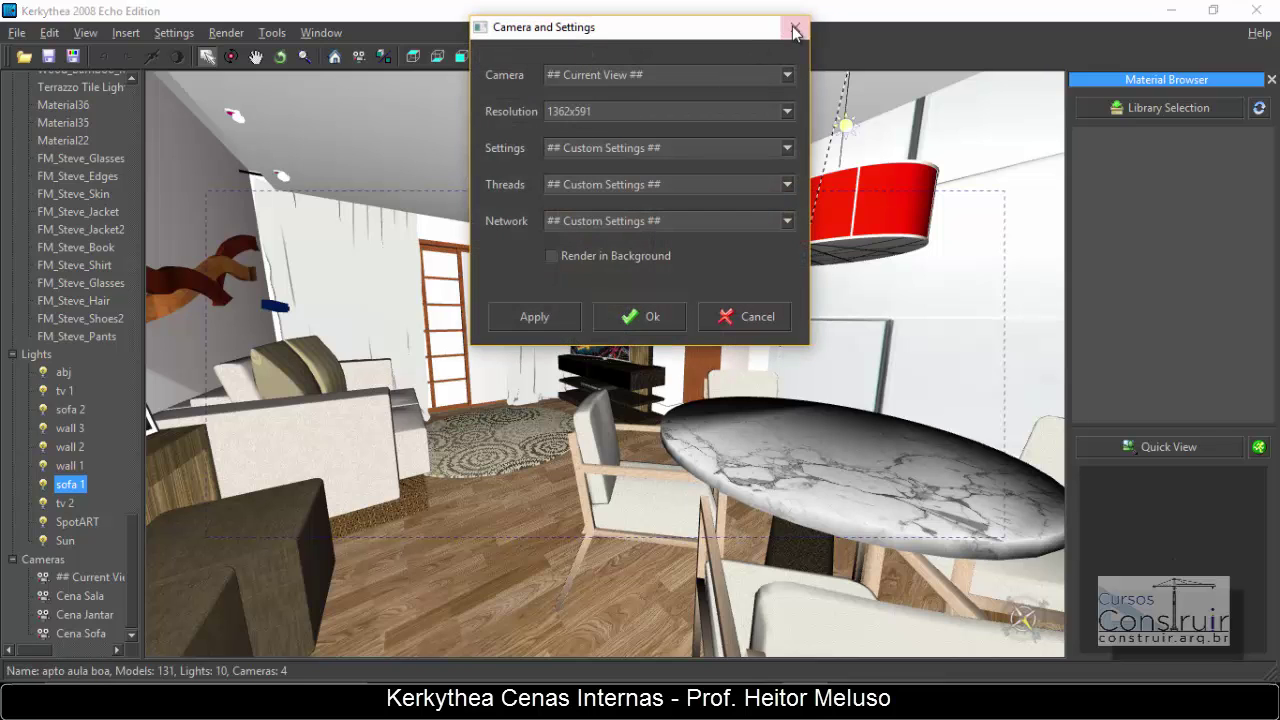
click(791, 30)
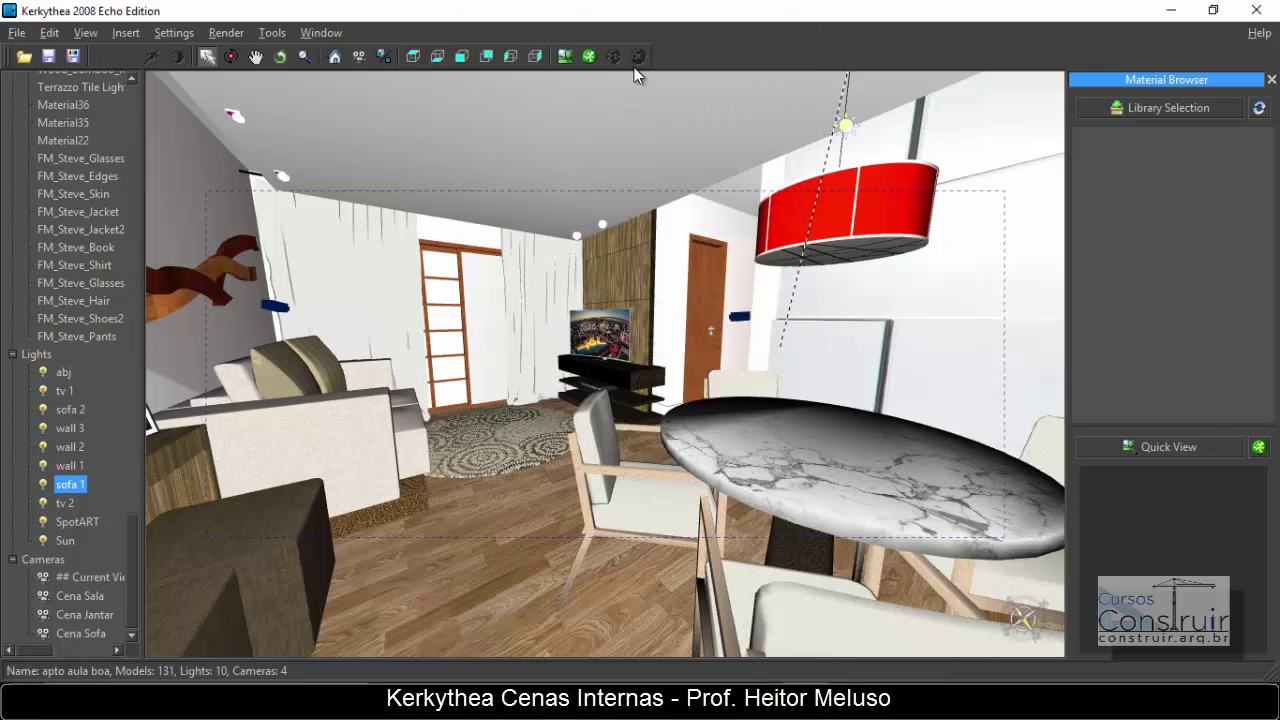
click(588, 56)
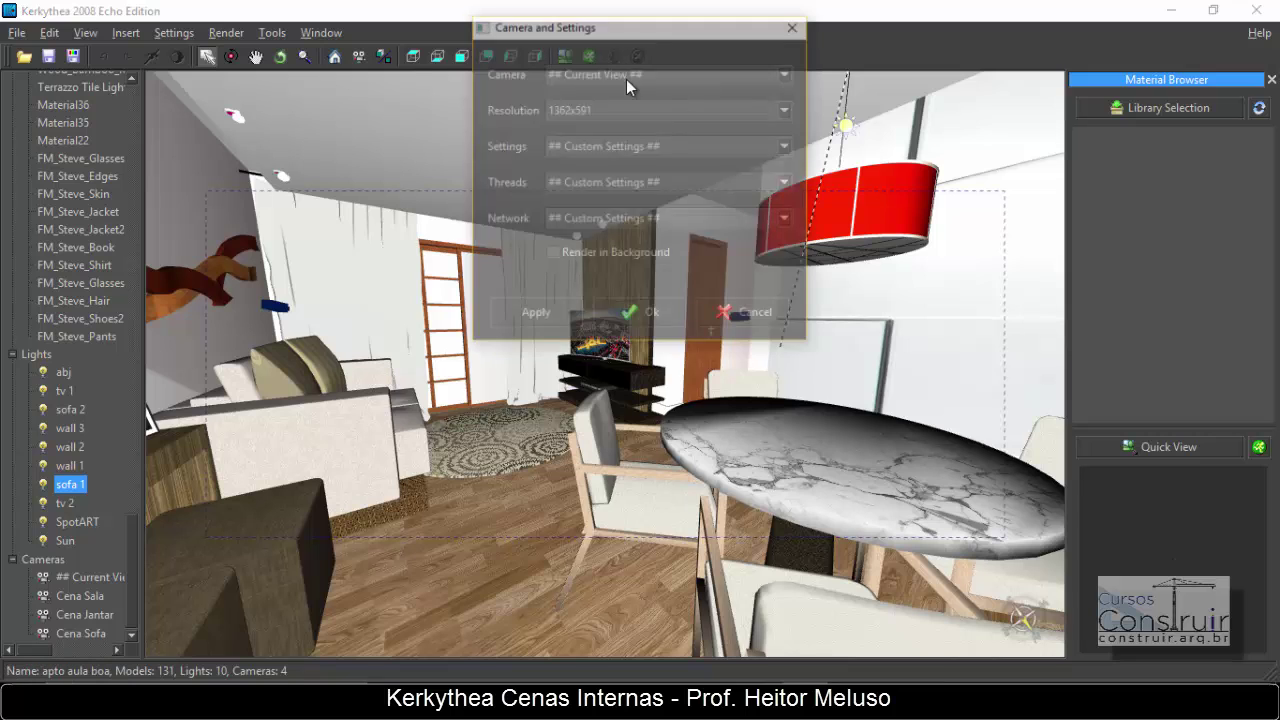
click(770, 146)
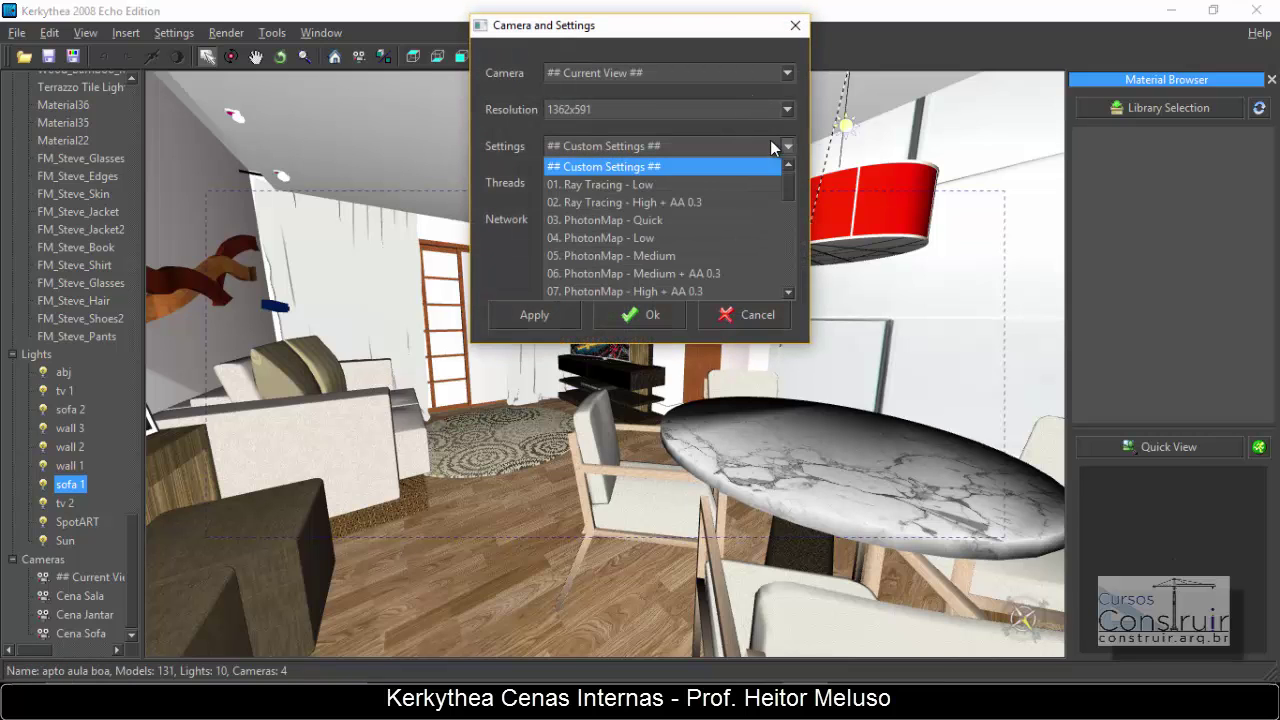
click(757, 215)
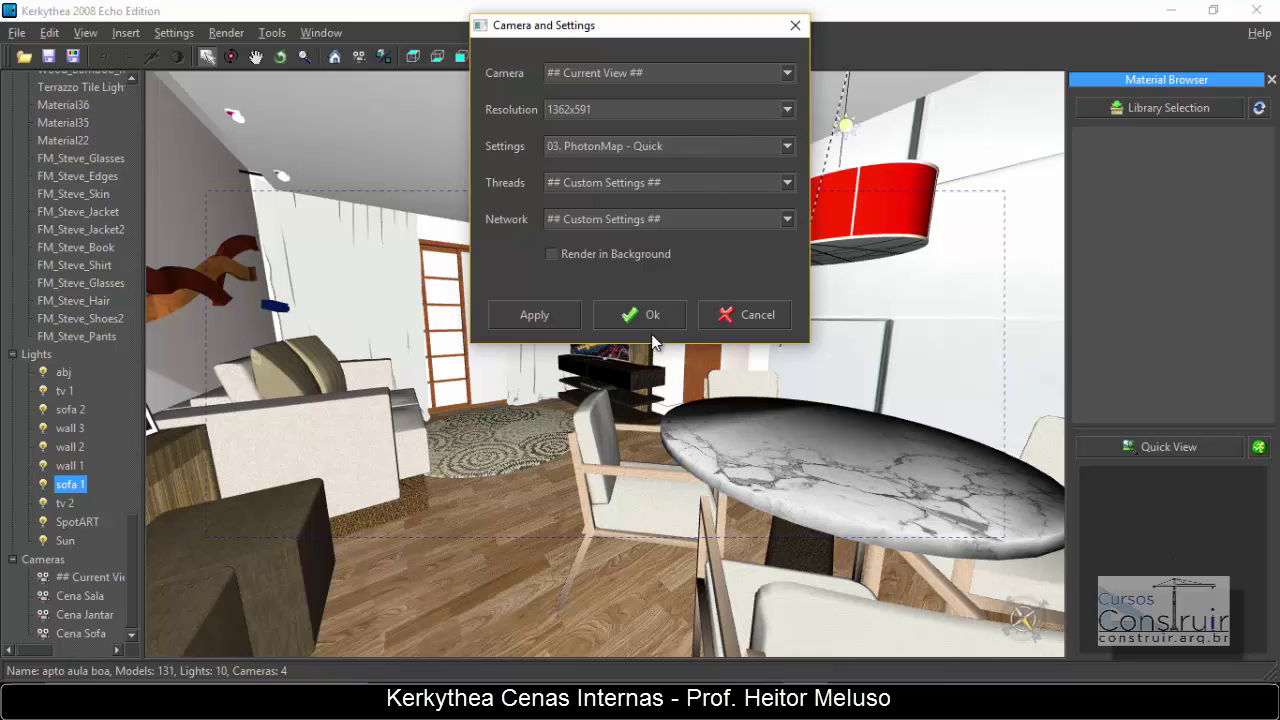
click(716, 183)
click(721, 254)
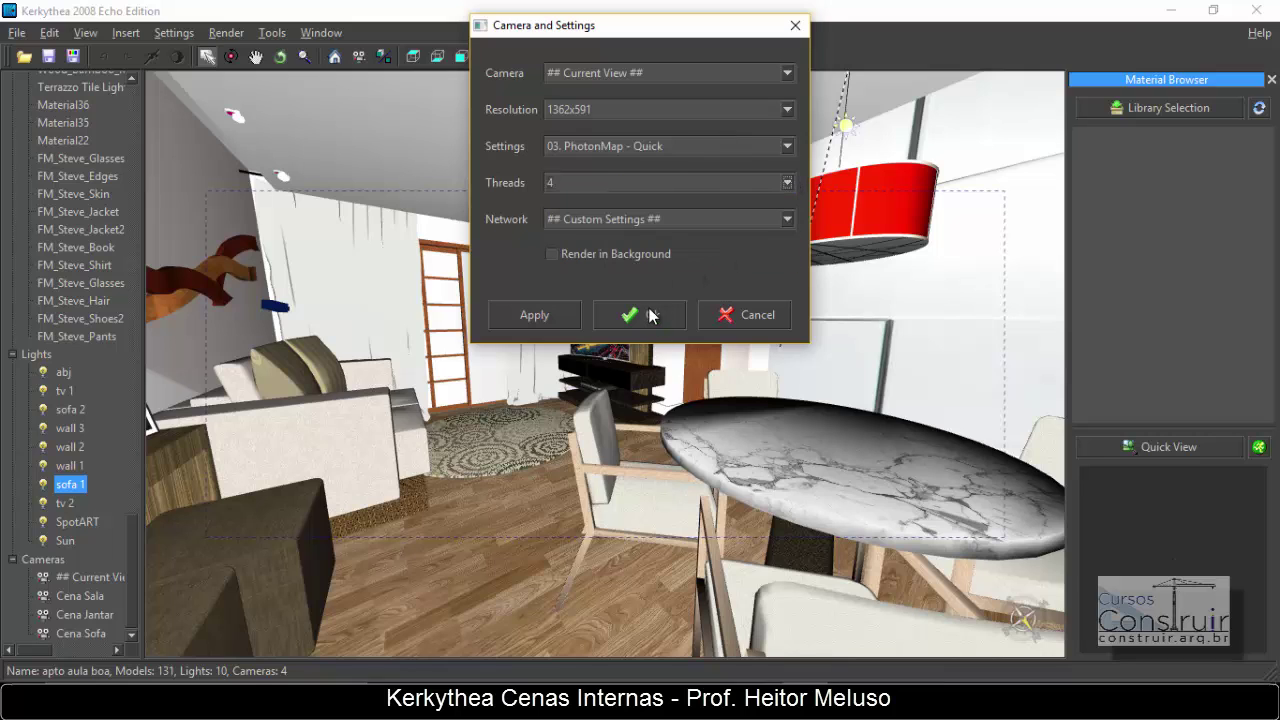
click(652, 316)
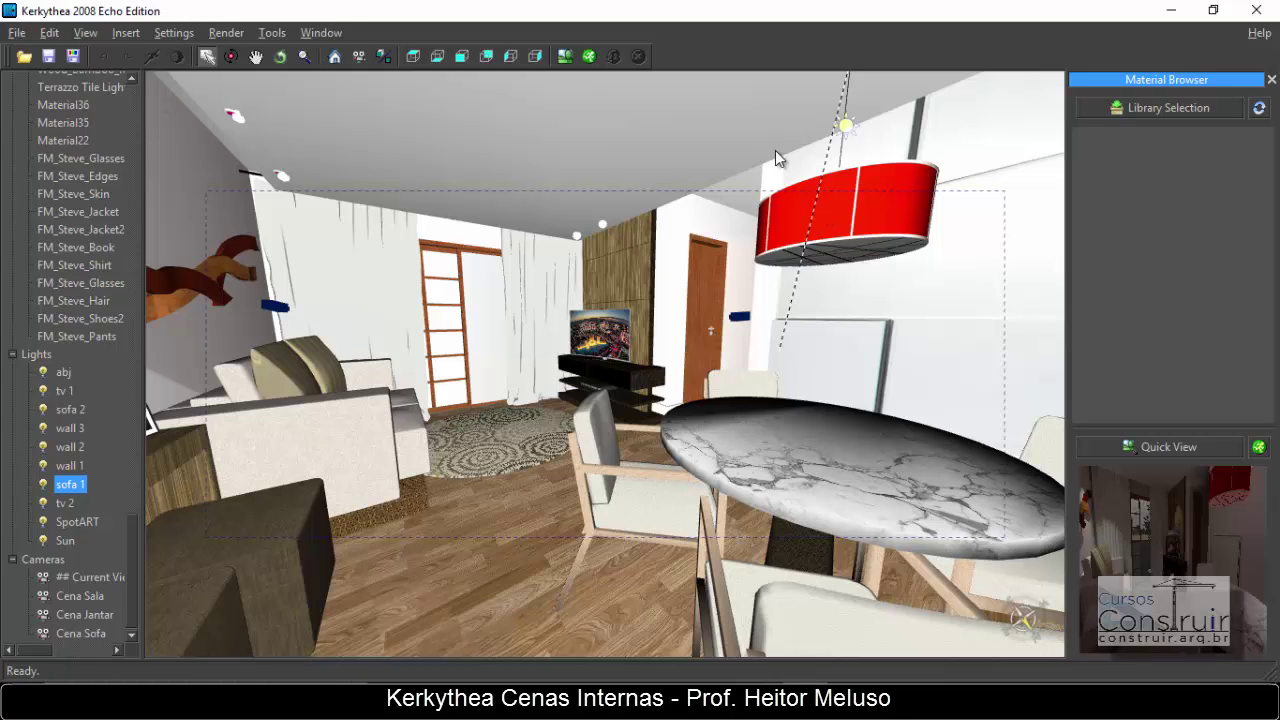
Open the rendered image at full window size, examine the lighting of the room, and close it.
click(566, 57)
click(737, 38)
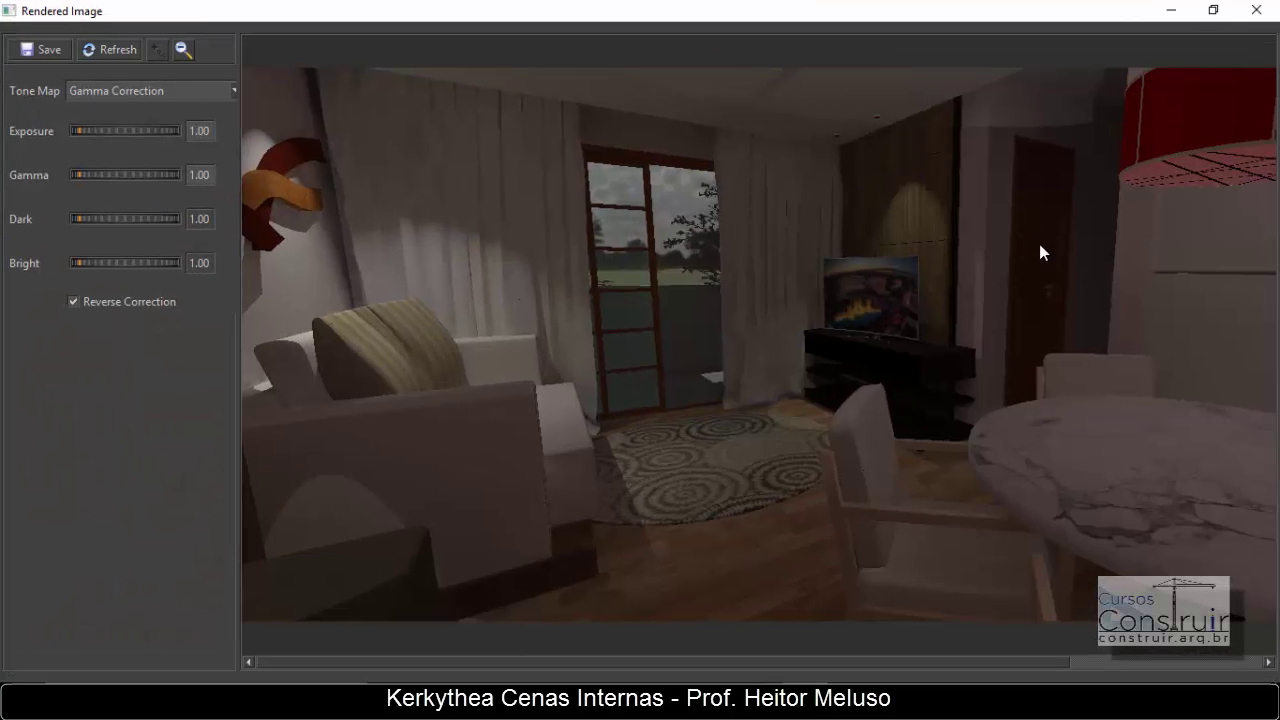
click(1213, 10)
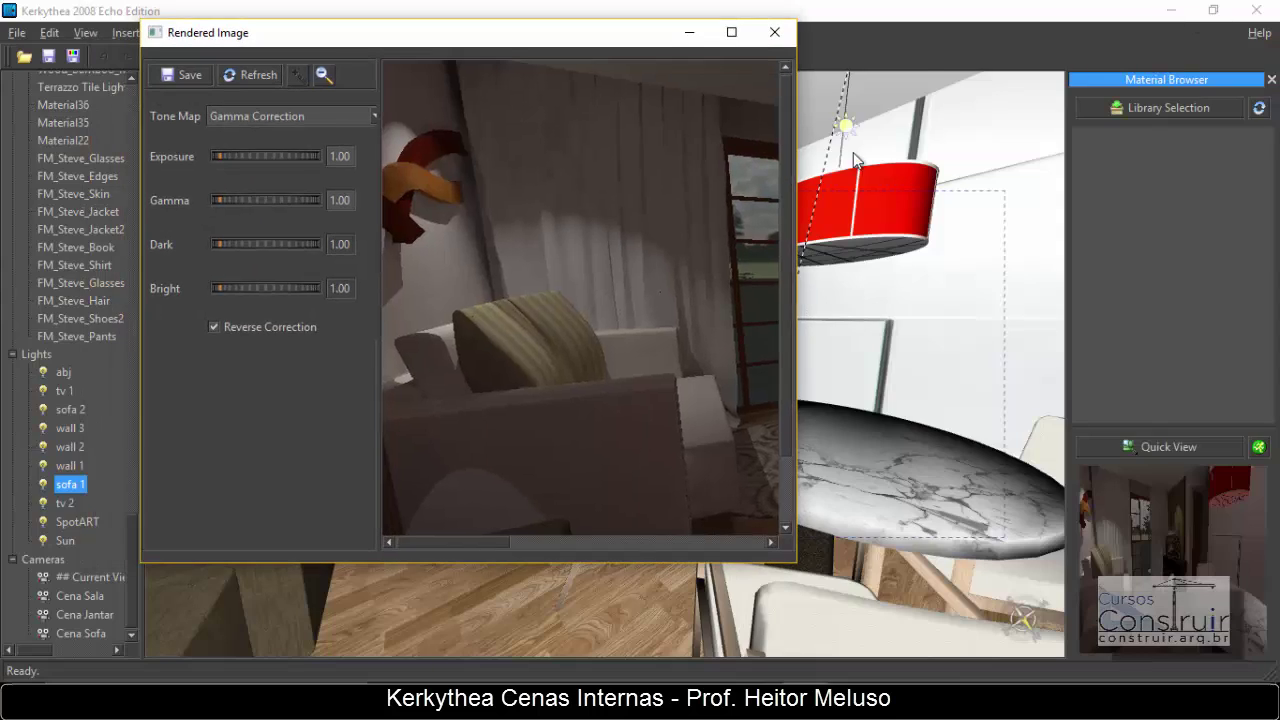
drag(591, 40, 789, 122)
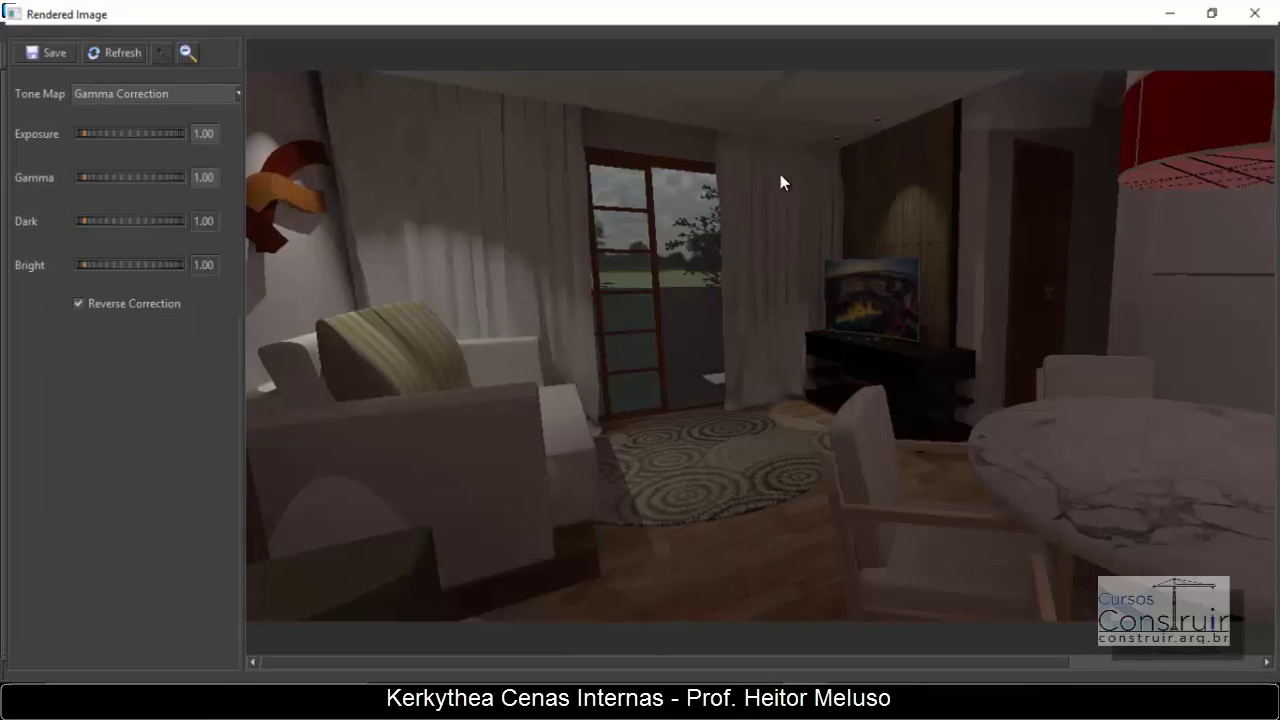
click(912, 116)
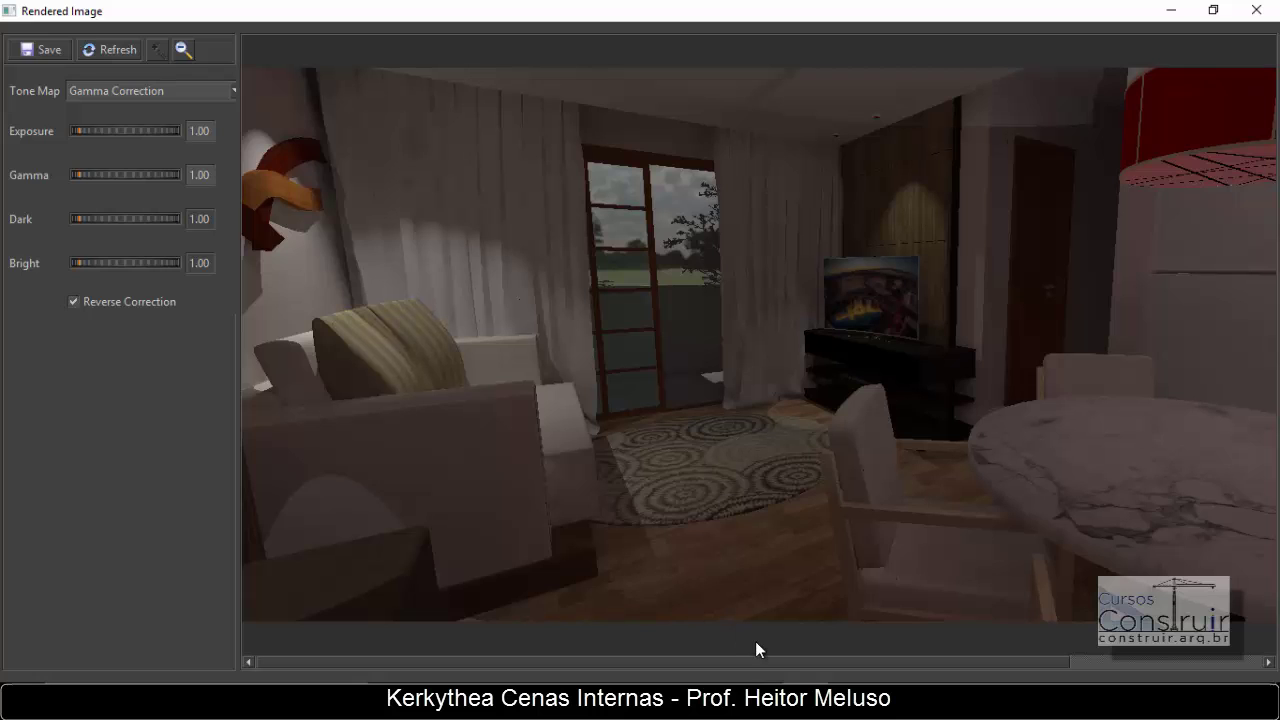
mouse_move(774, 667)
mouse_down()
mouse_move(866, 660)
mouse_move(765, 644)
mouse_up()
click(1256, 10)
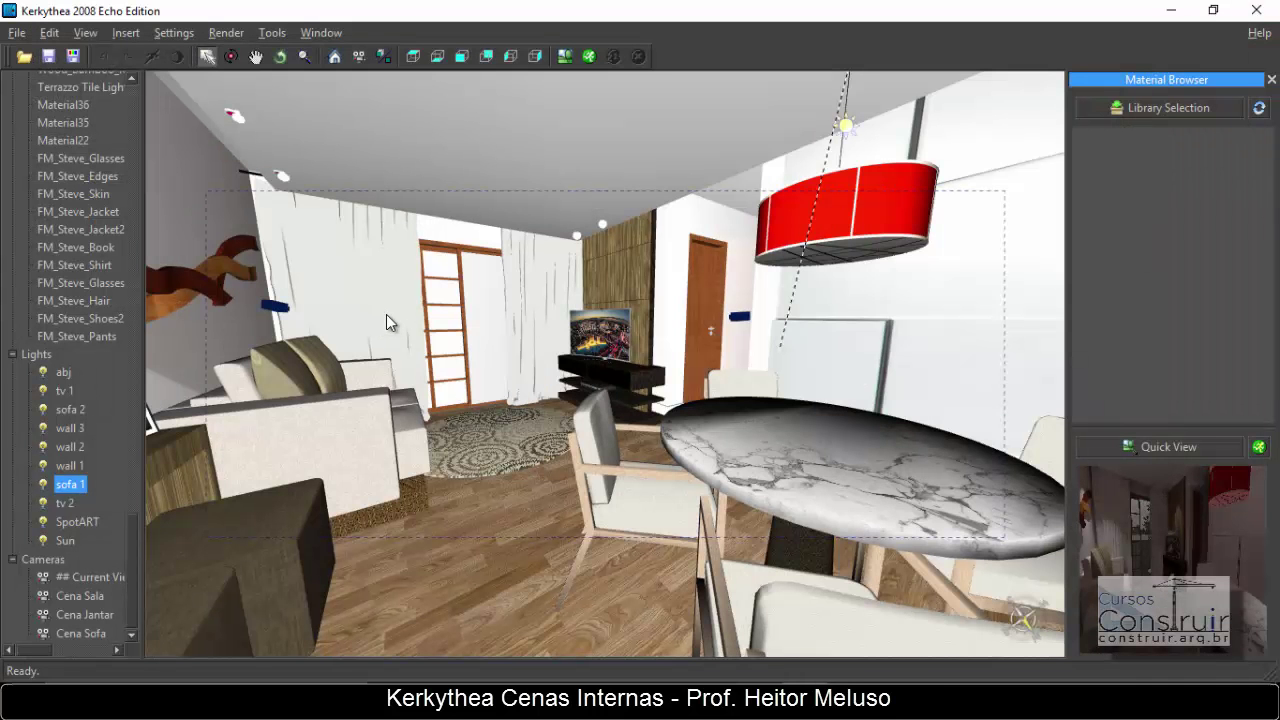
Select the balcony door's plain glass and its framed panes in turn to check which model each belongs to.
click(474, 304)
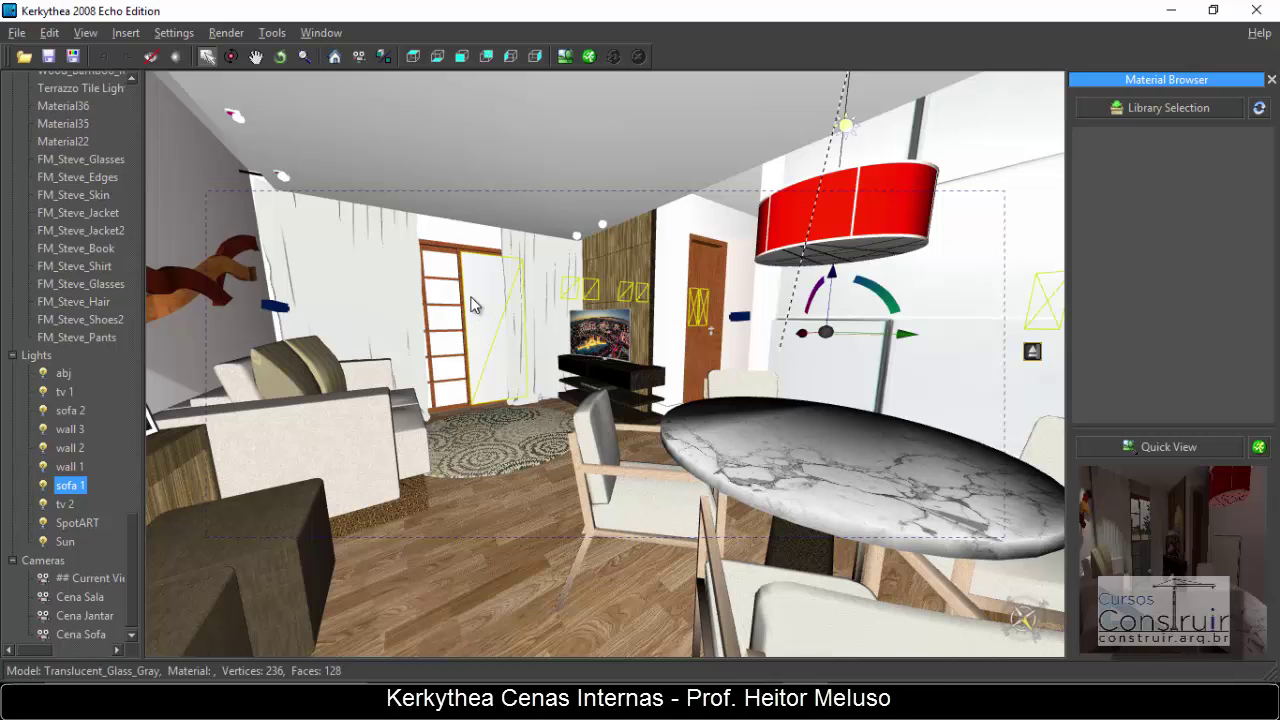
click(443, 305)
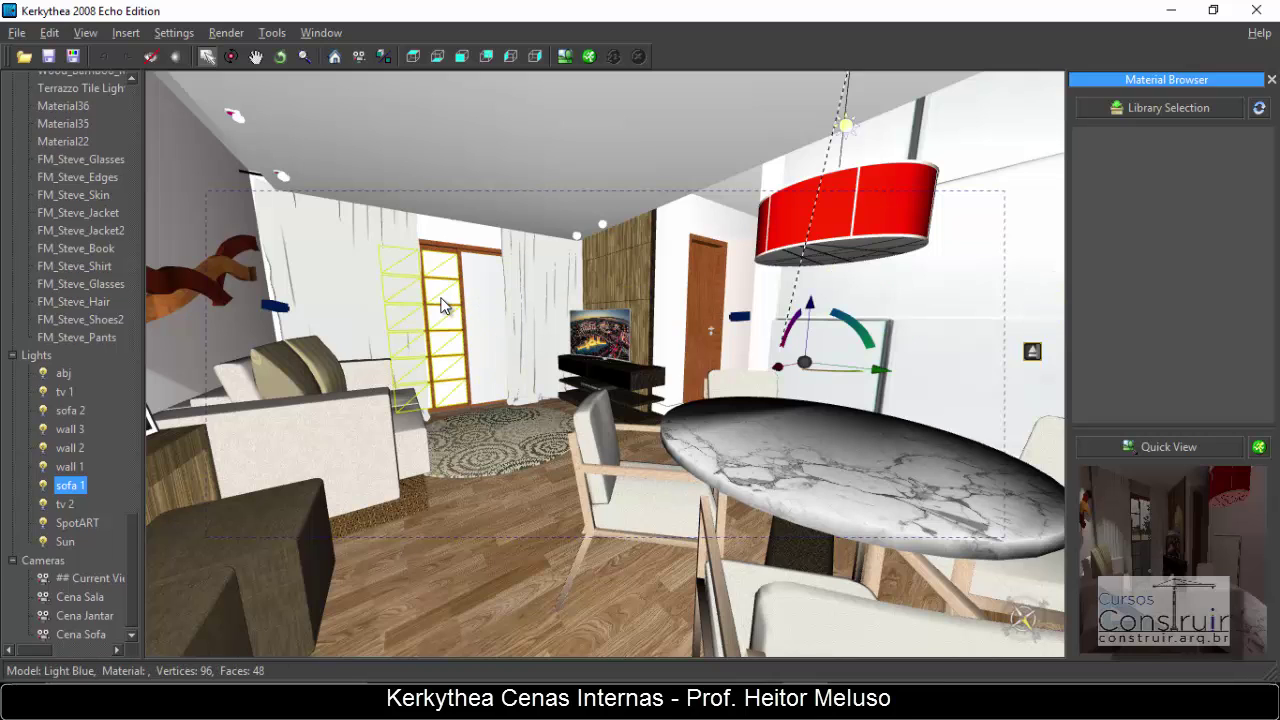
click(492, 291)
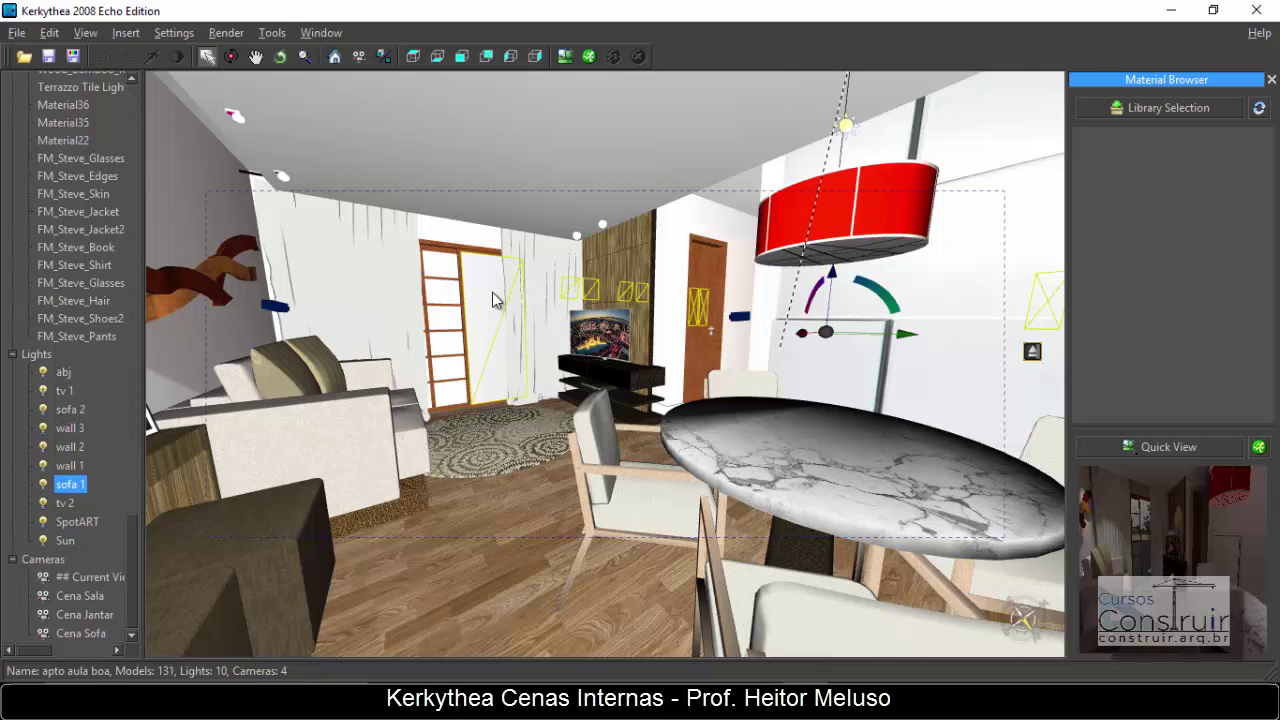
Inspect the house exterior from the front and select the large shuttered window's glass to check which panes share its model.
drag(615, 447, 815, 469)
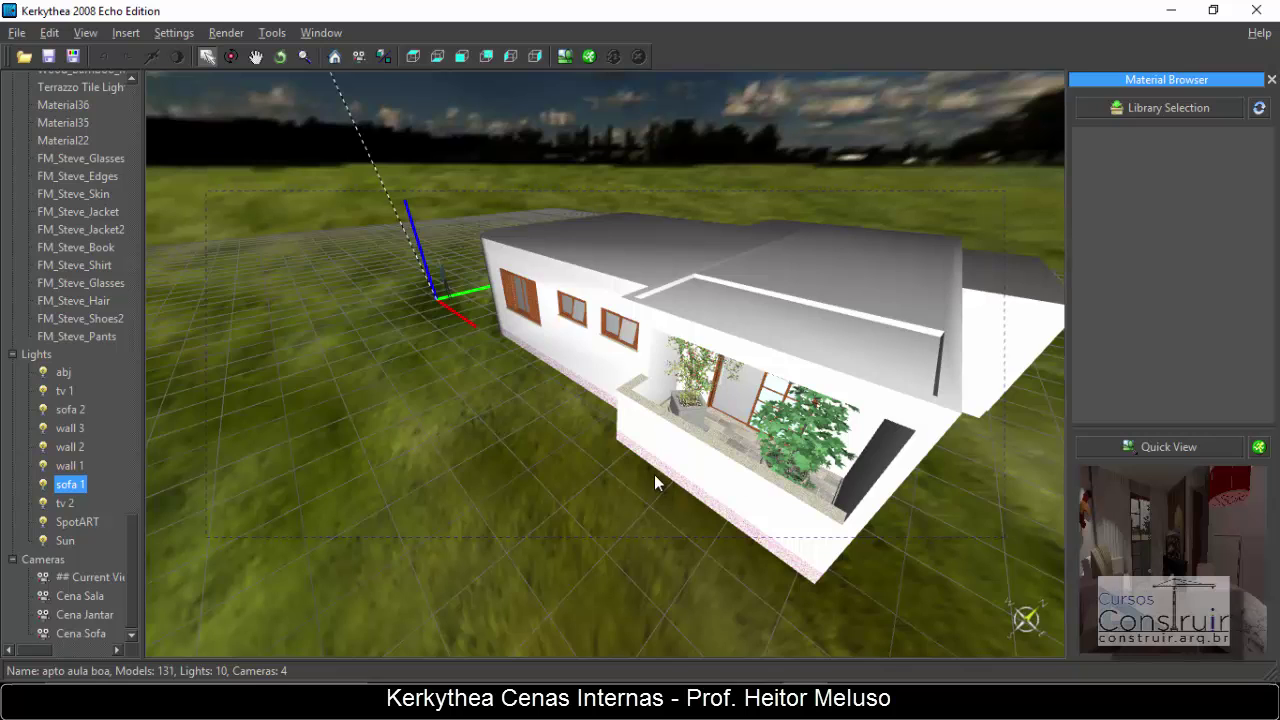
drag(654, 474, 637, 410)
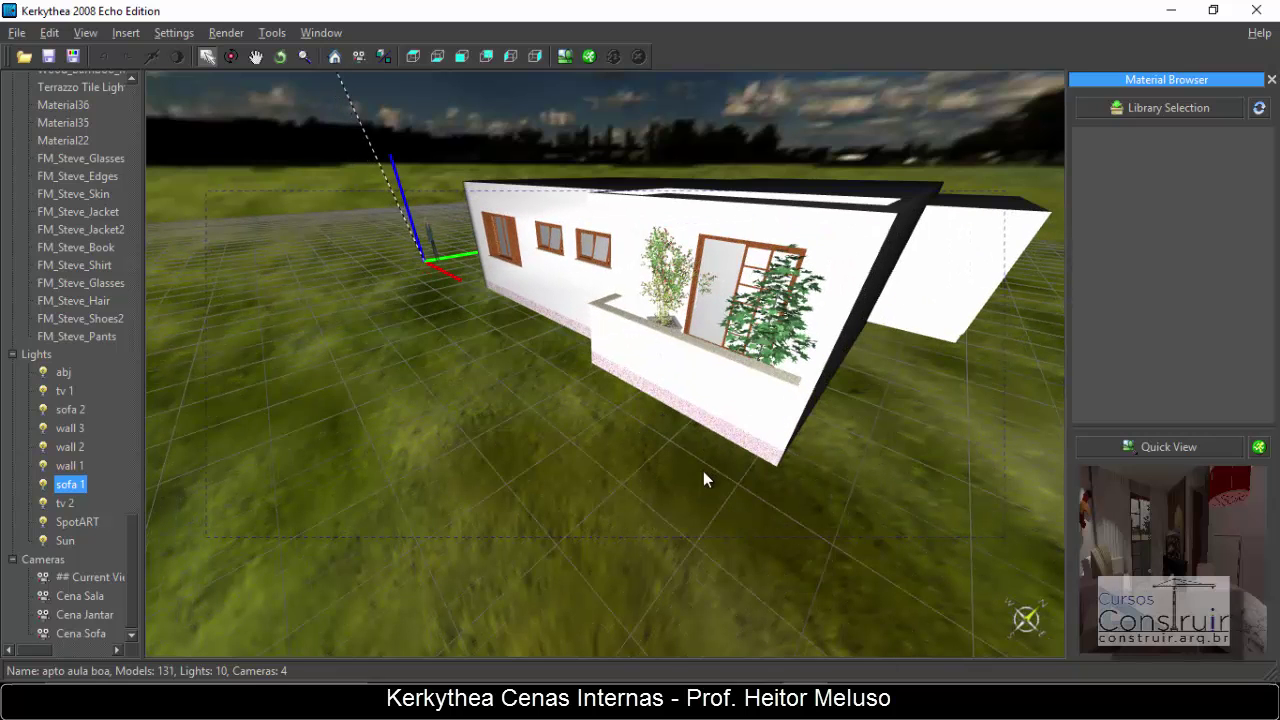
scroll(800, 476, down, 3)
drag(759, 272, 502, 93)
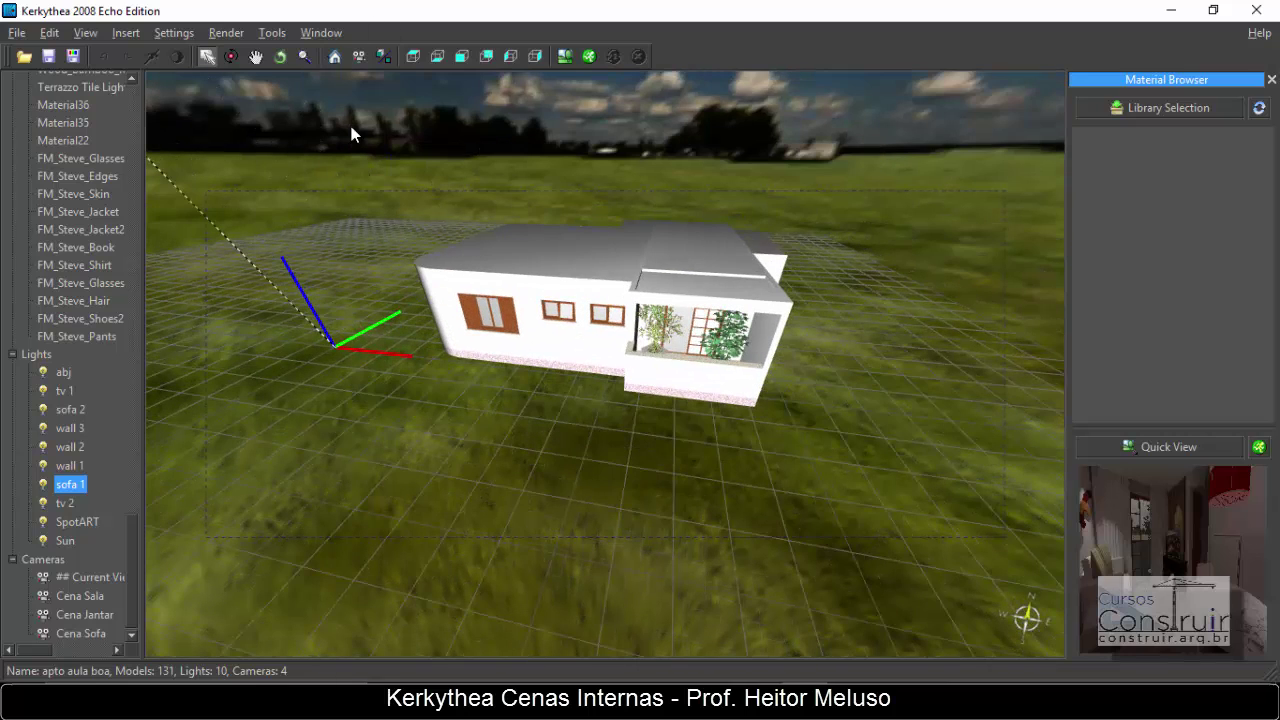
click(462, 58)
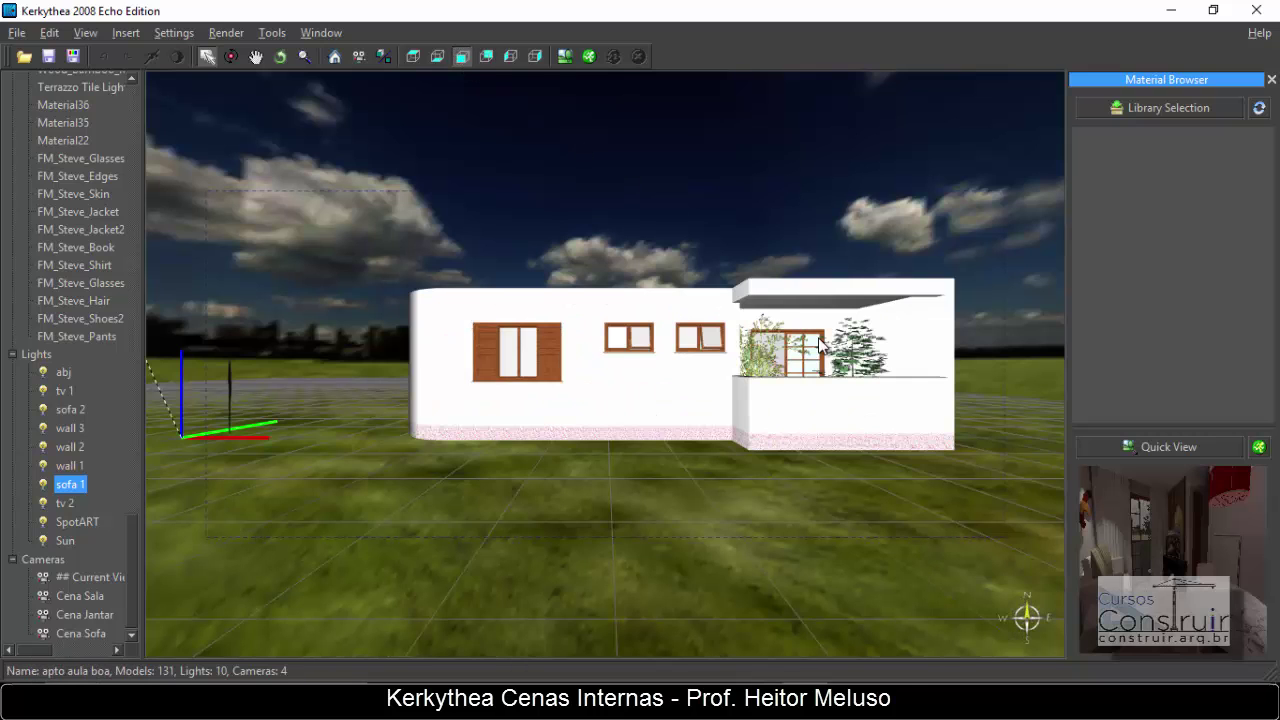
middle_drag(610, 398, 393, 438)
click(642, 378)
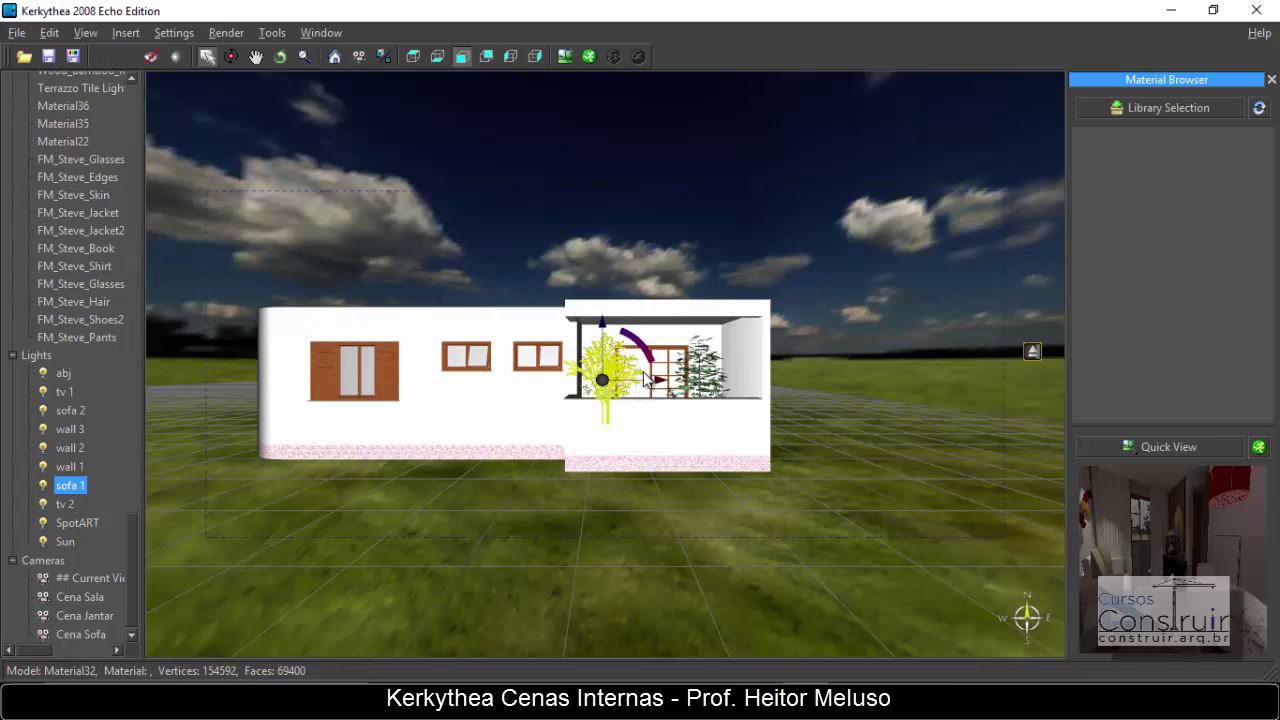
click(636, 380)
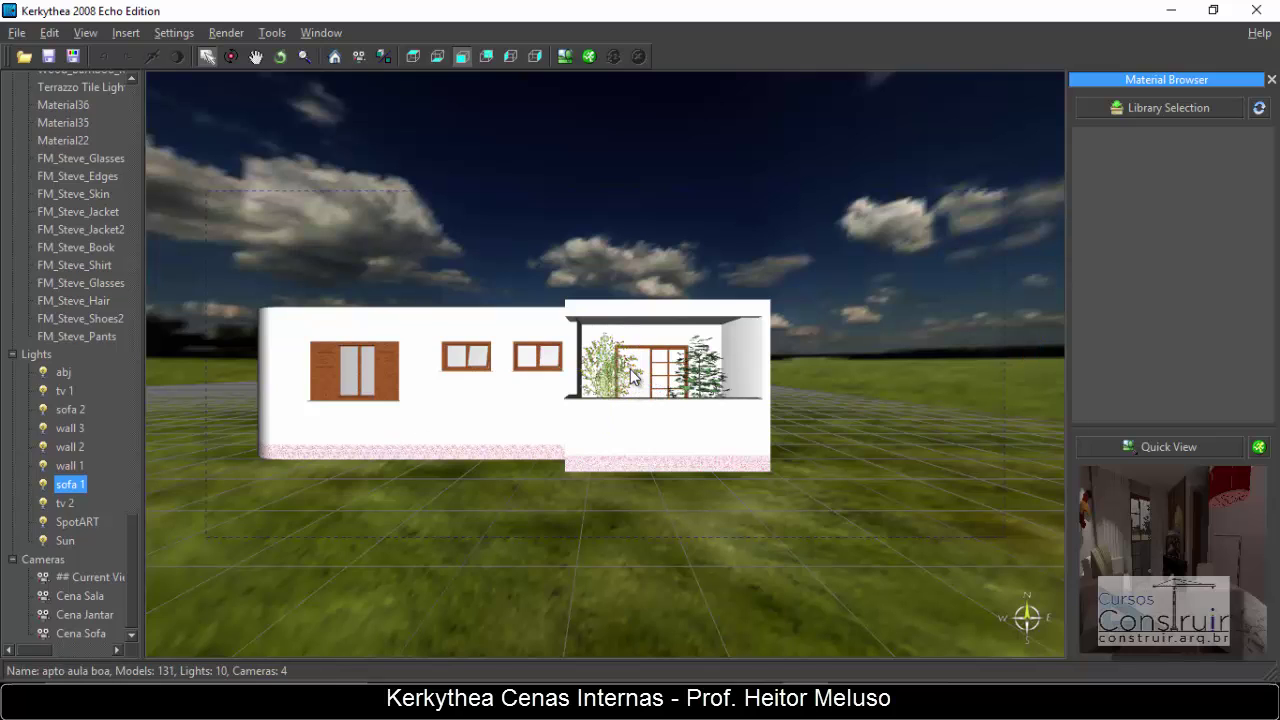
click(367, 381)
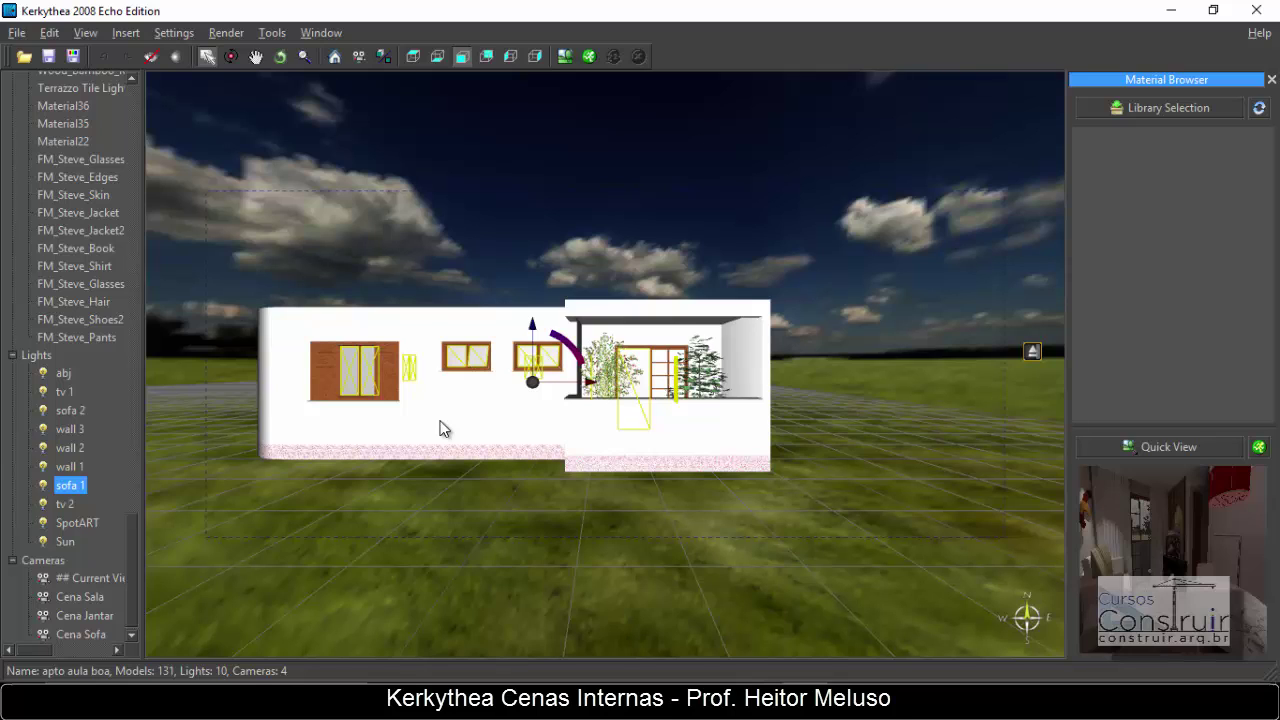
click(474, 431)
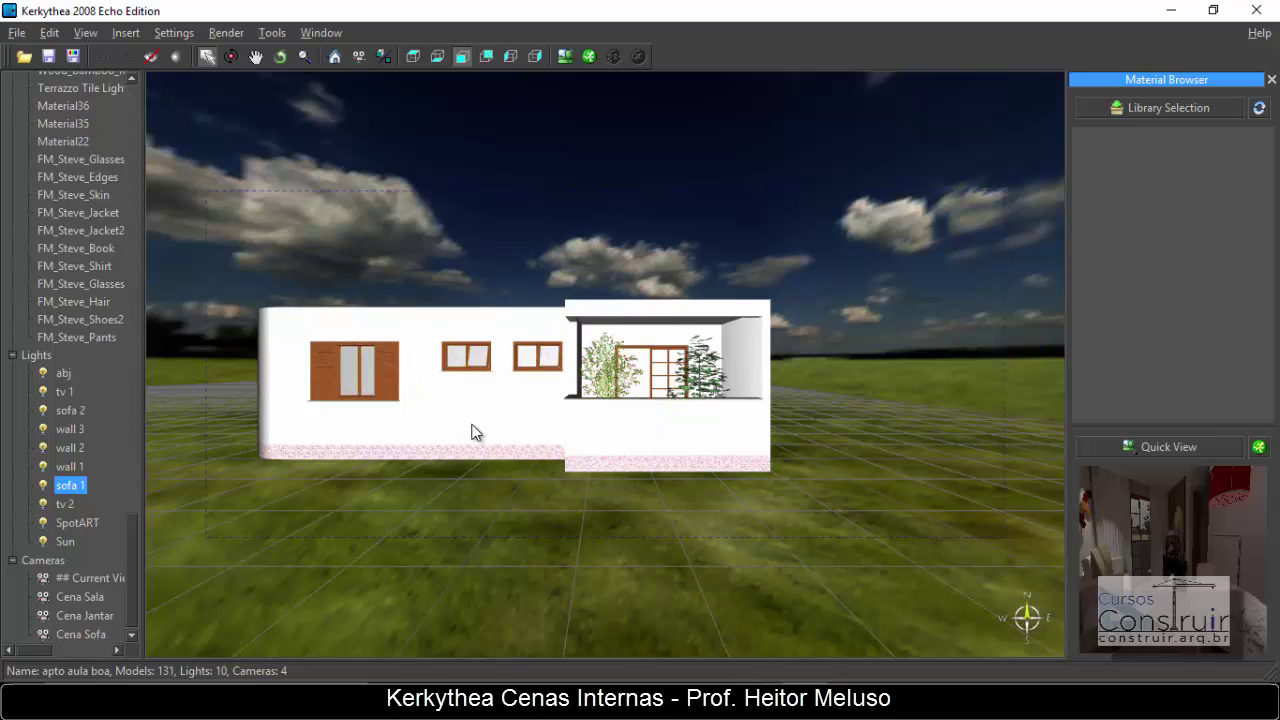
click(369, 370)
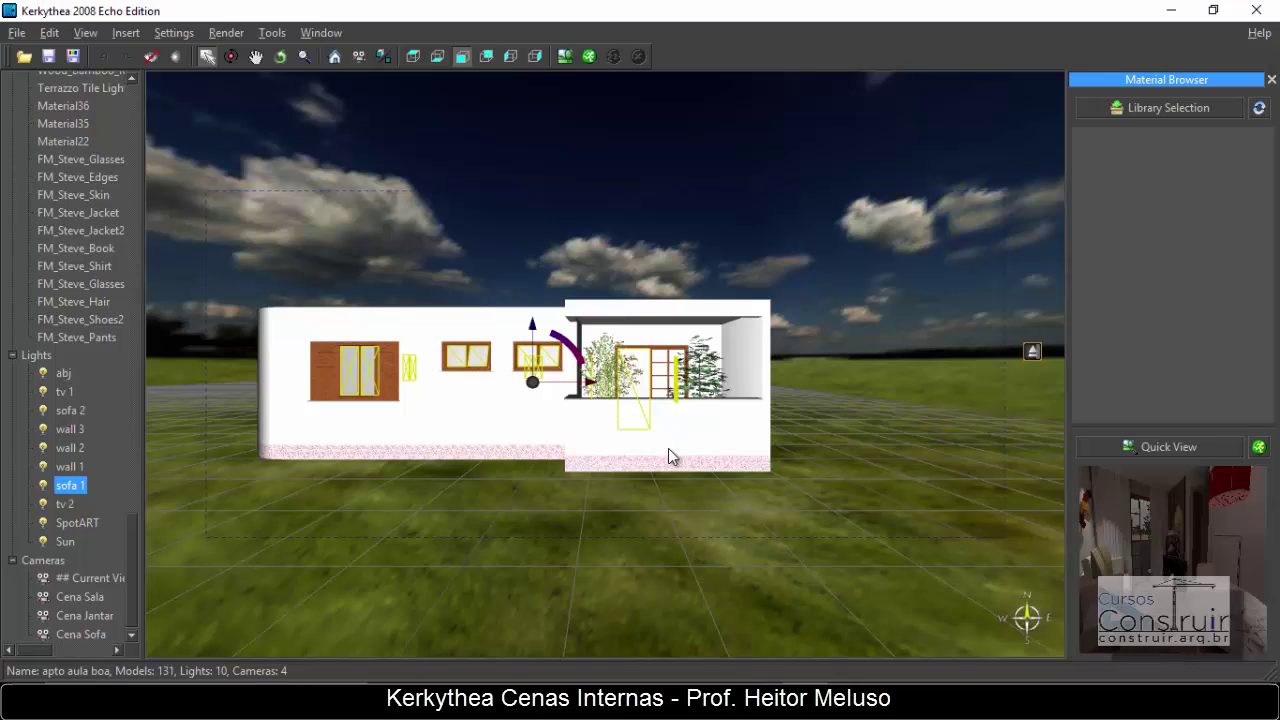
middle_drag(668, 455, 606, 393)
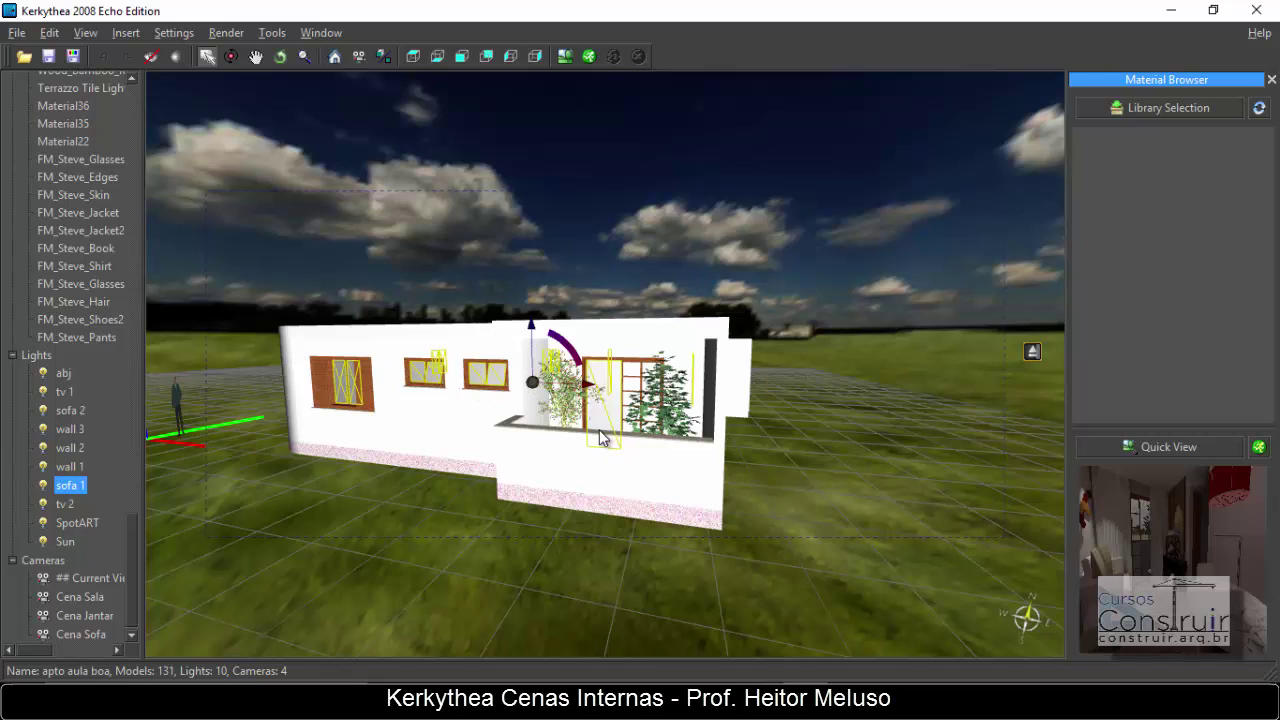
Return to the living room interior and reselect the balcony door's plain glass pane to check its linked panes.
key(w)
key(w)
key(Page_Down)
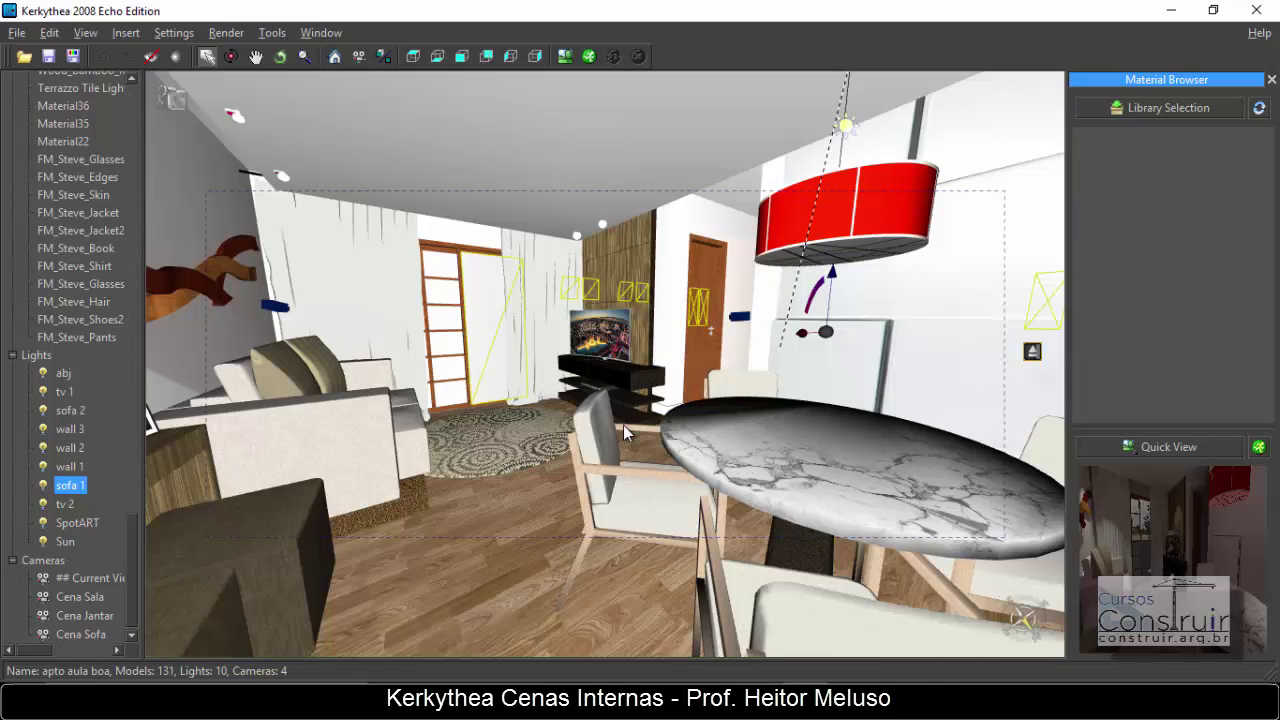
click(494, 360)
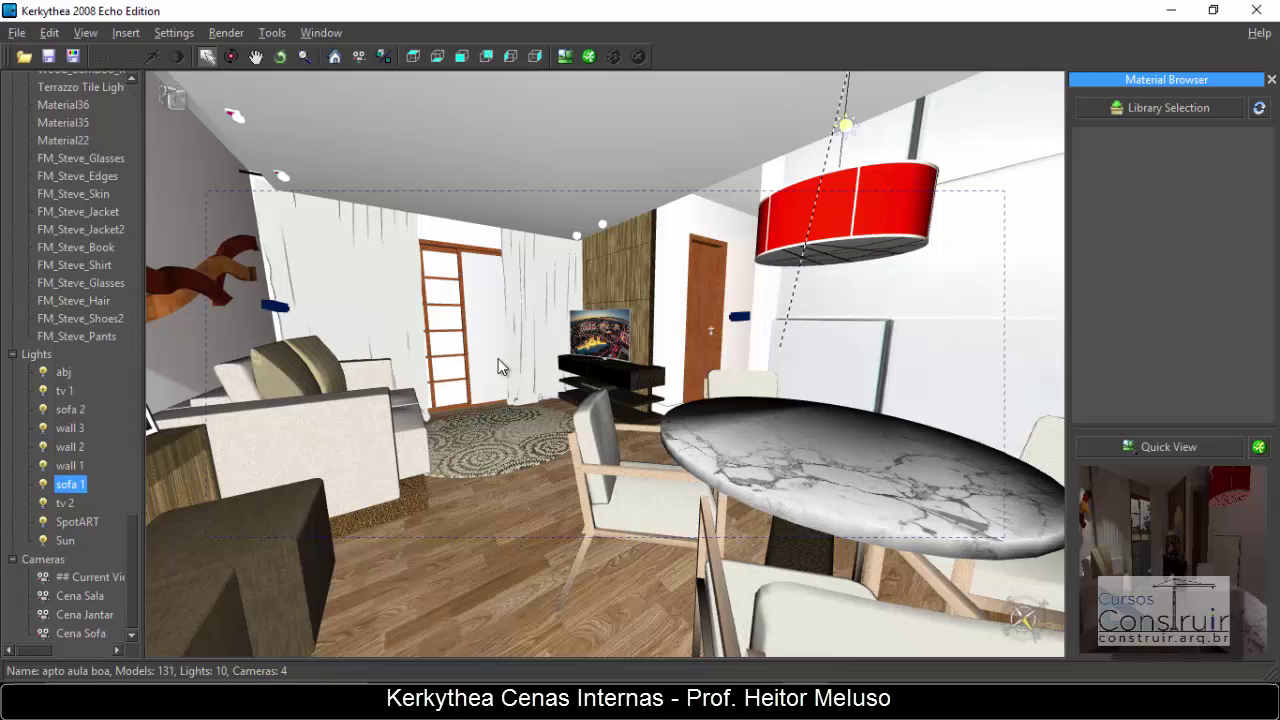
click(498, 358)
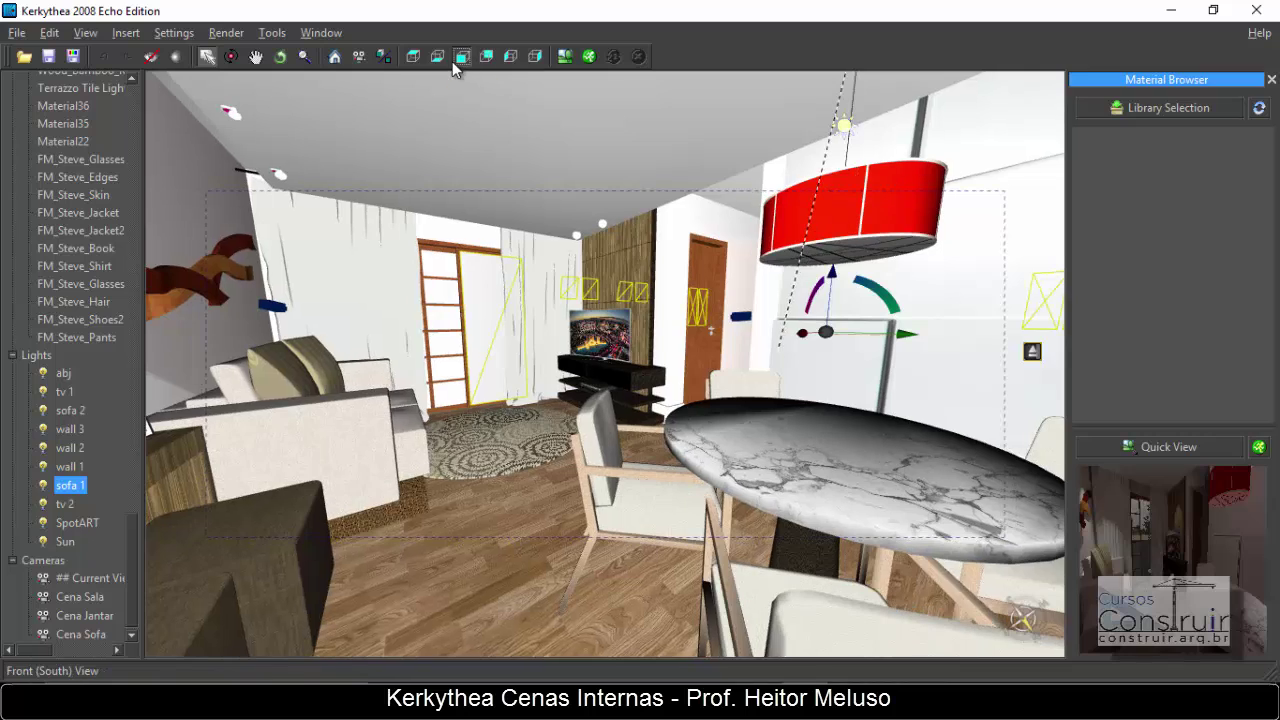
Show the house from the front and select the framed panes of the balcony door from outside.
click(458, 59)
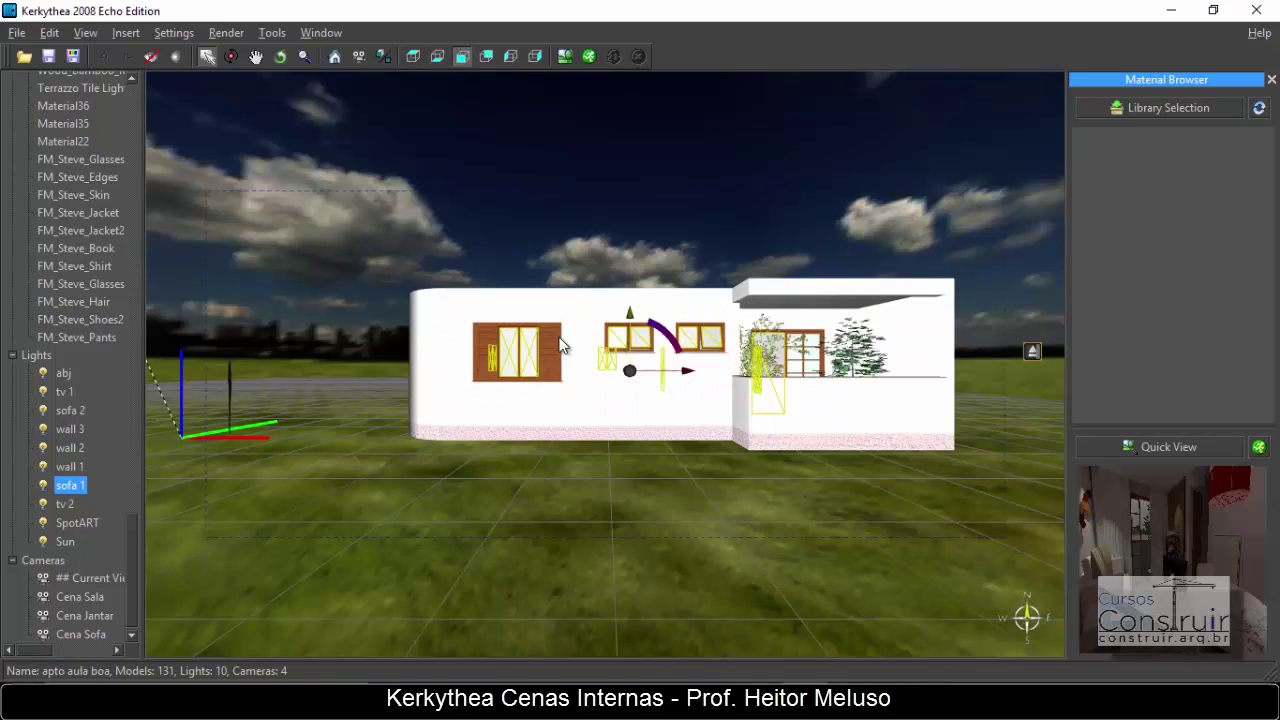
click(526, 243)
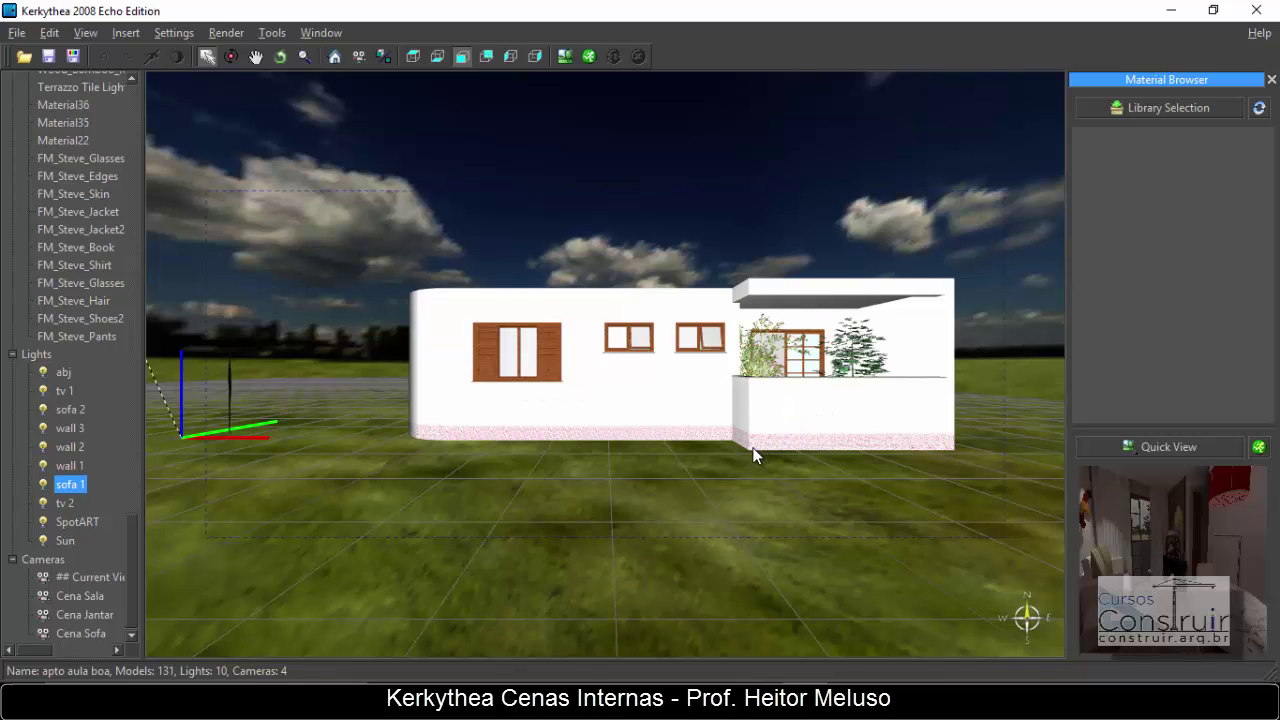
middle_drag(754, 456, 420, 530)
click(727, 393)
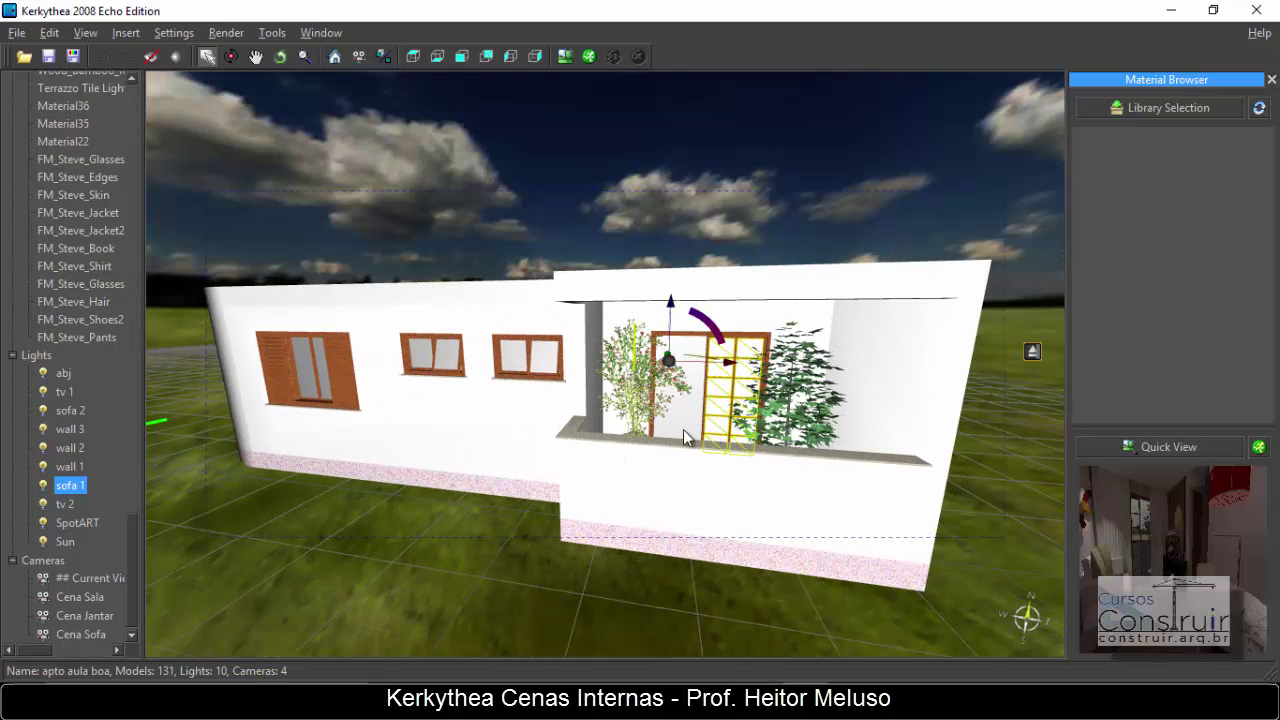
Inspect the house from above and the front, and select the plain glass panes shared by the windows and balcony door.
middle_drag(683, 429, 617, 495)
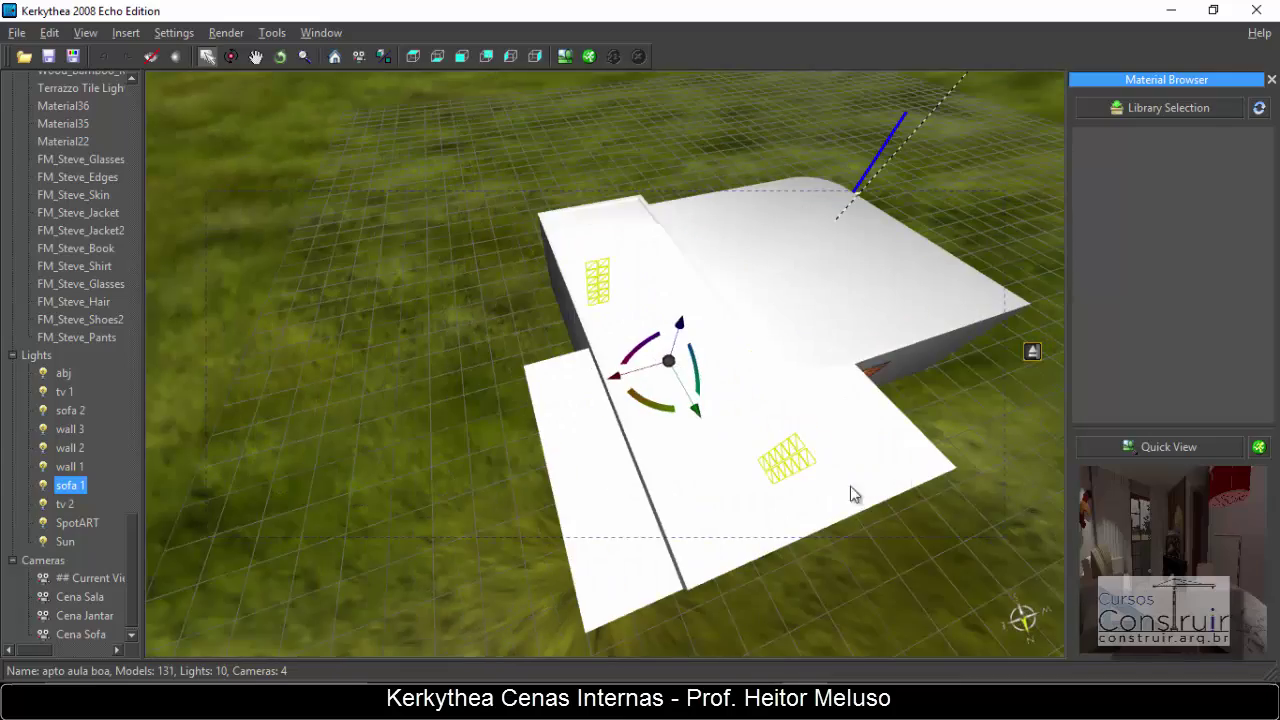
middle_drag(852, 493, 738, 387)
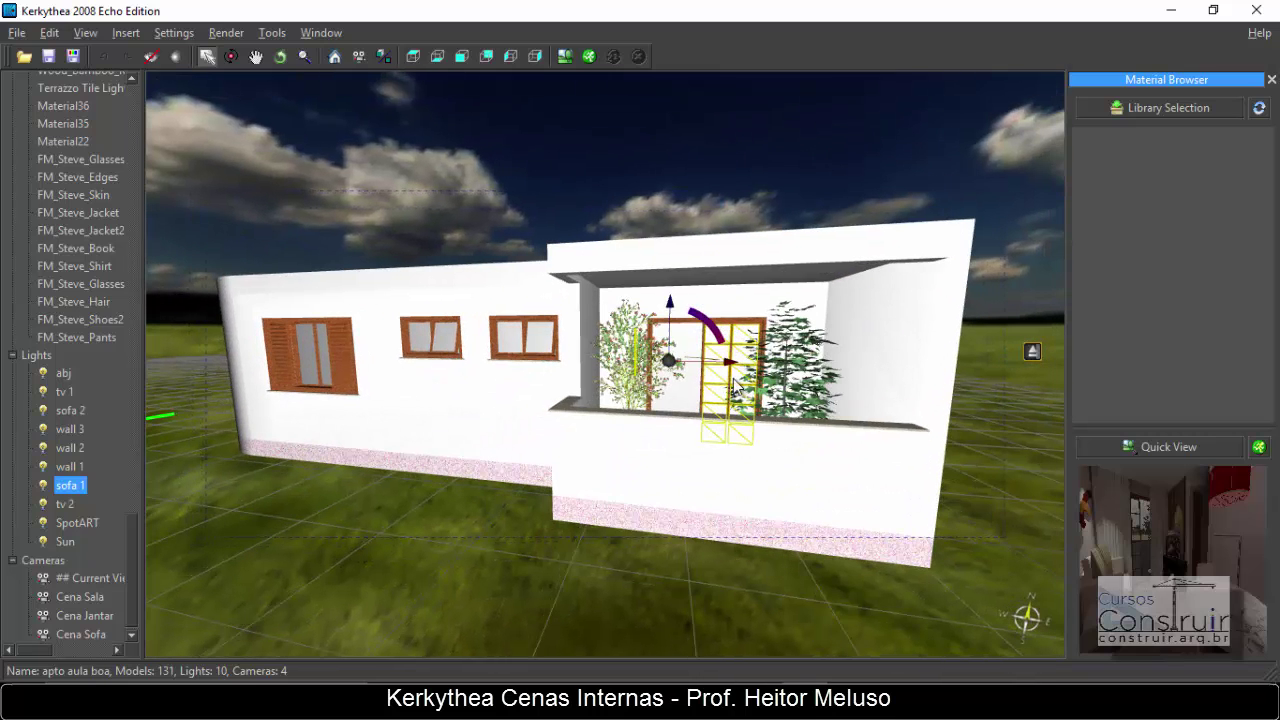
key(Escape)
click(447, 341)
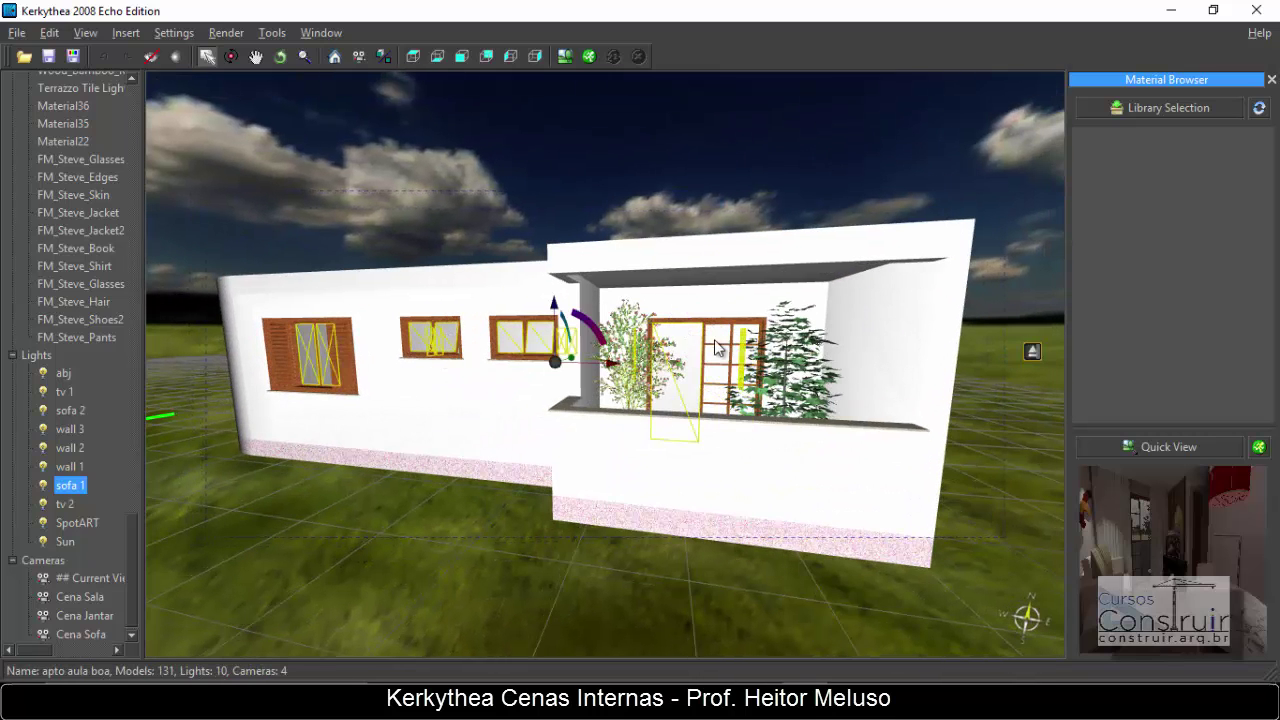
key(Escape)
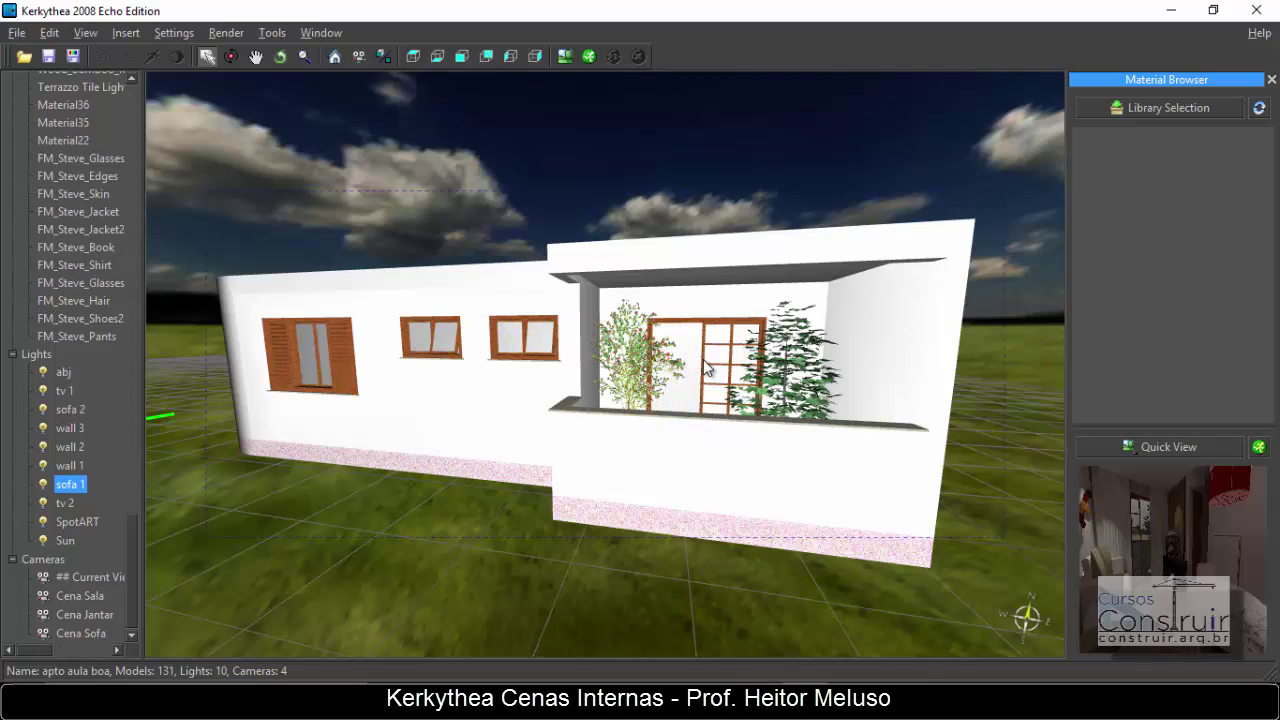
click(691, 350)
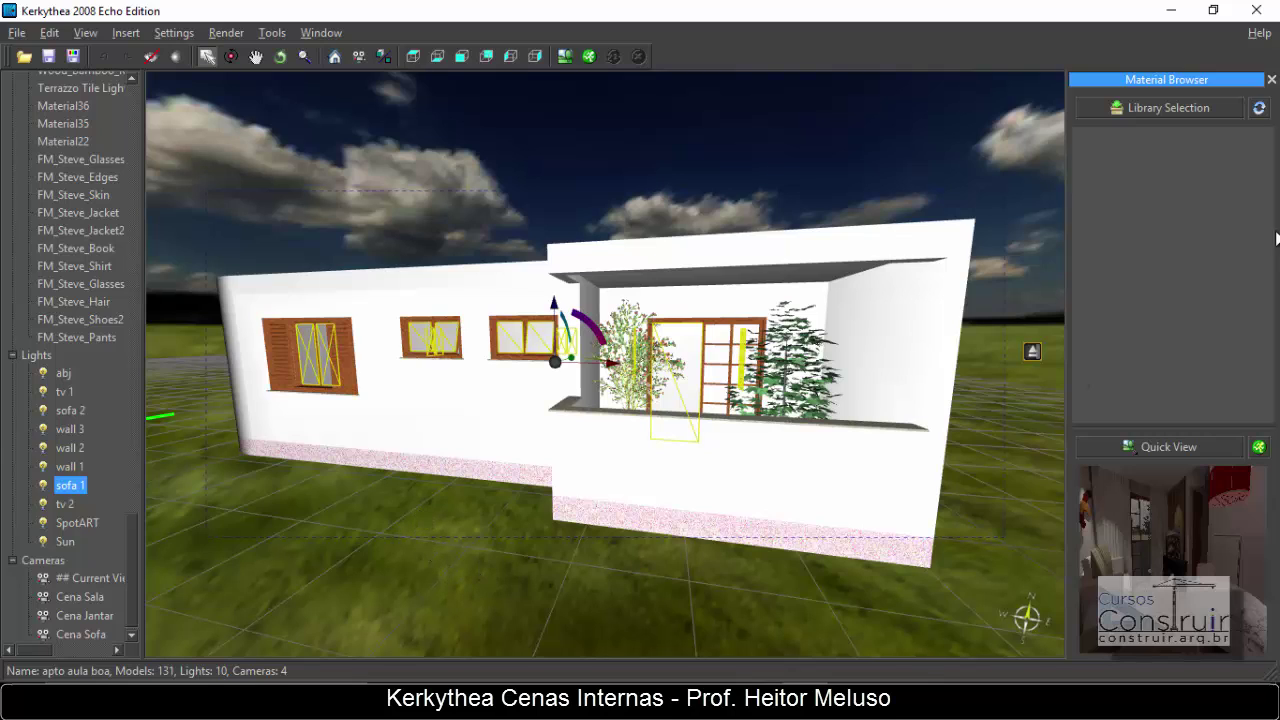
Load the Basic Glasses library in the material browser.
click(1138, 110)
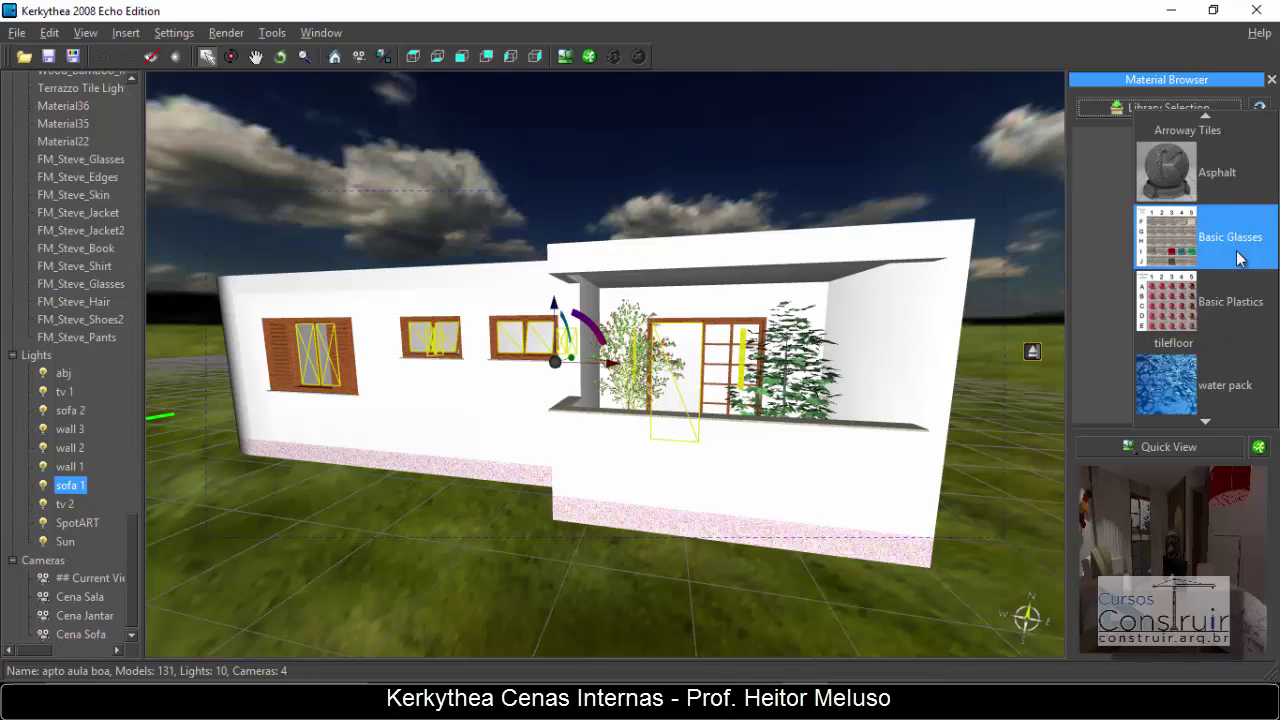
click(1140, 110)
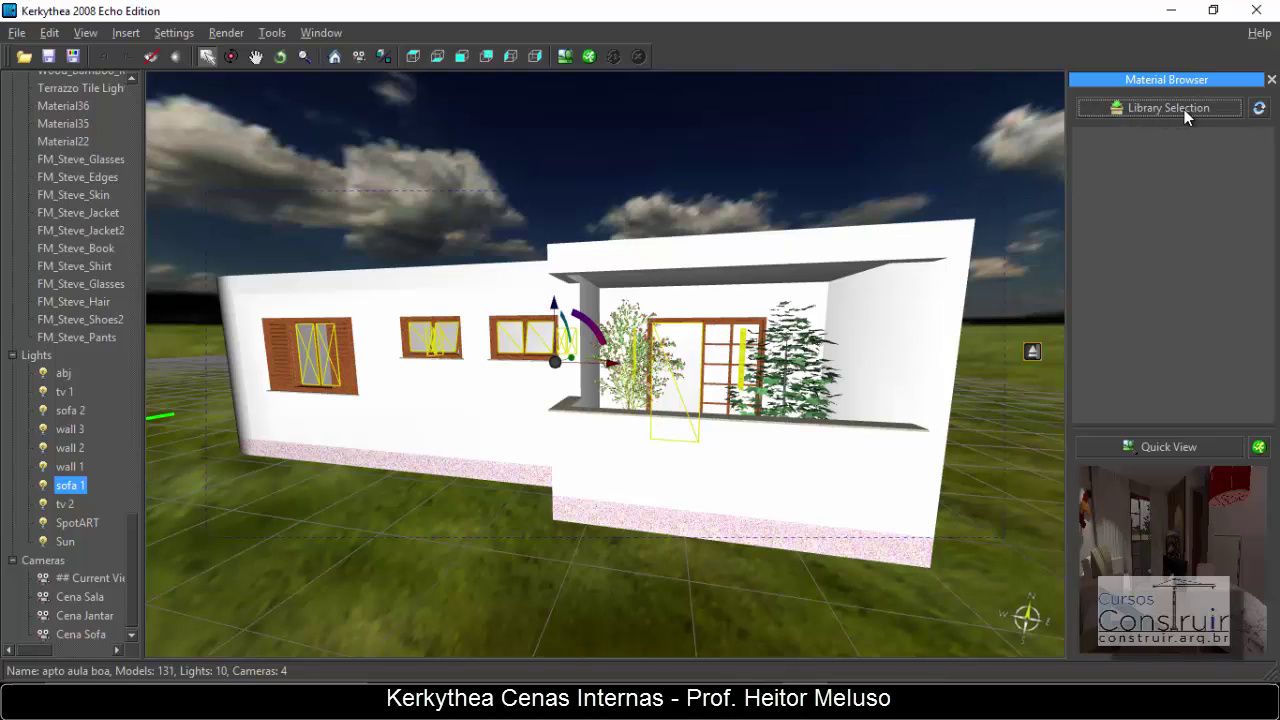
click(1189, 110)
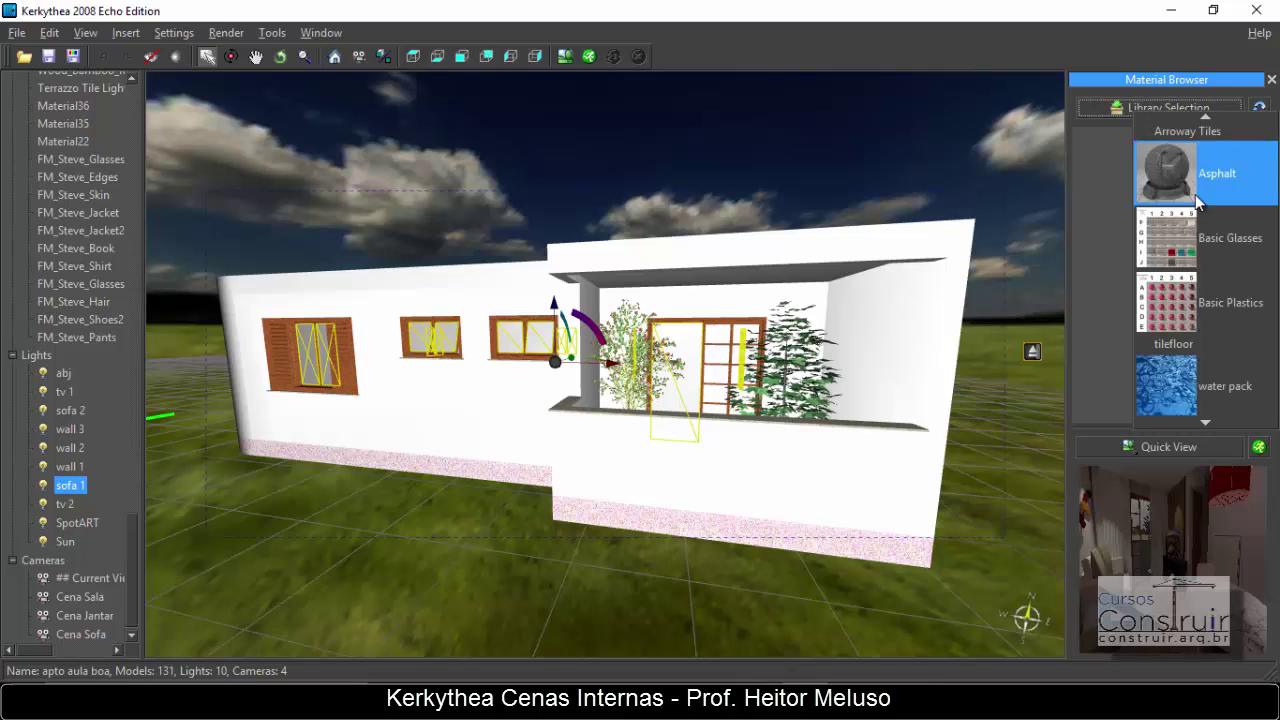
click(1255, 248)
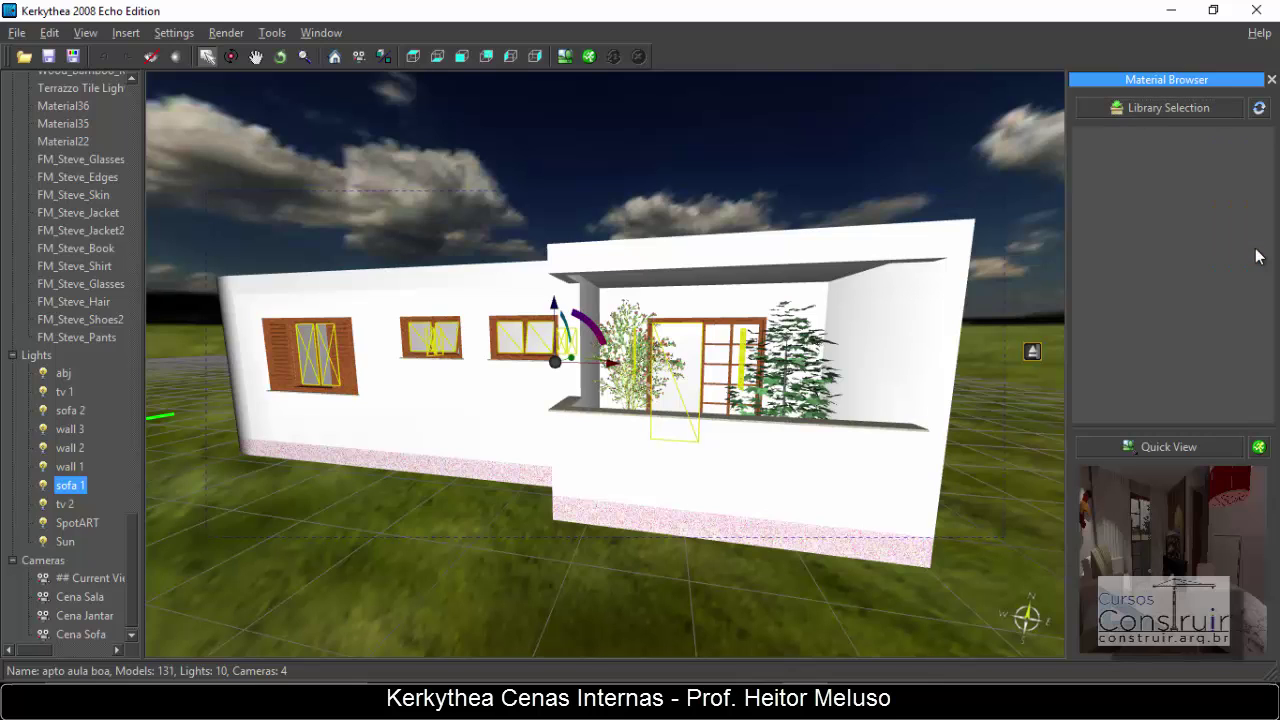
Look through the Basic Glasses materials and apply a transparent glass to the window and balcony door panes.
scroll(1226, 256, down, 1)
scroll(1226, 256, down, 3)
scroll(1226, 256, up, 4)
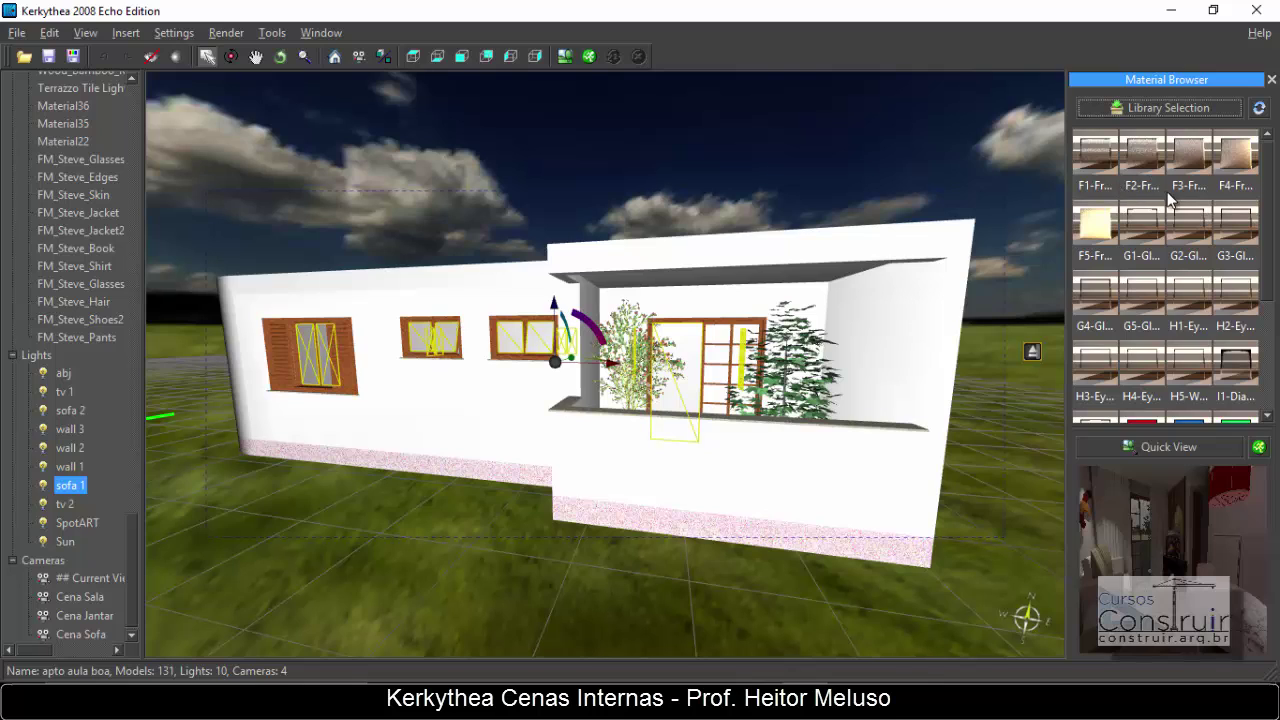
scroll(1212, 230, down, 1)
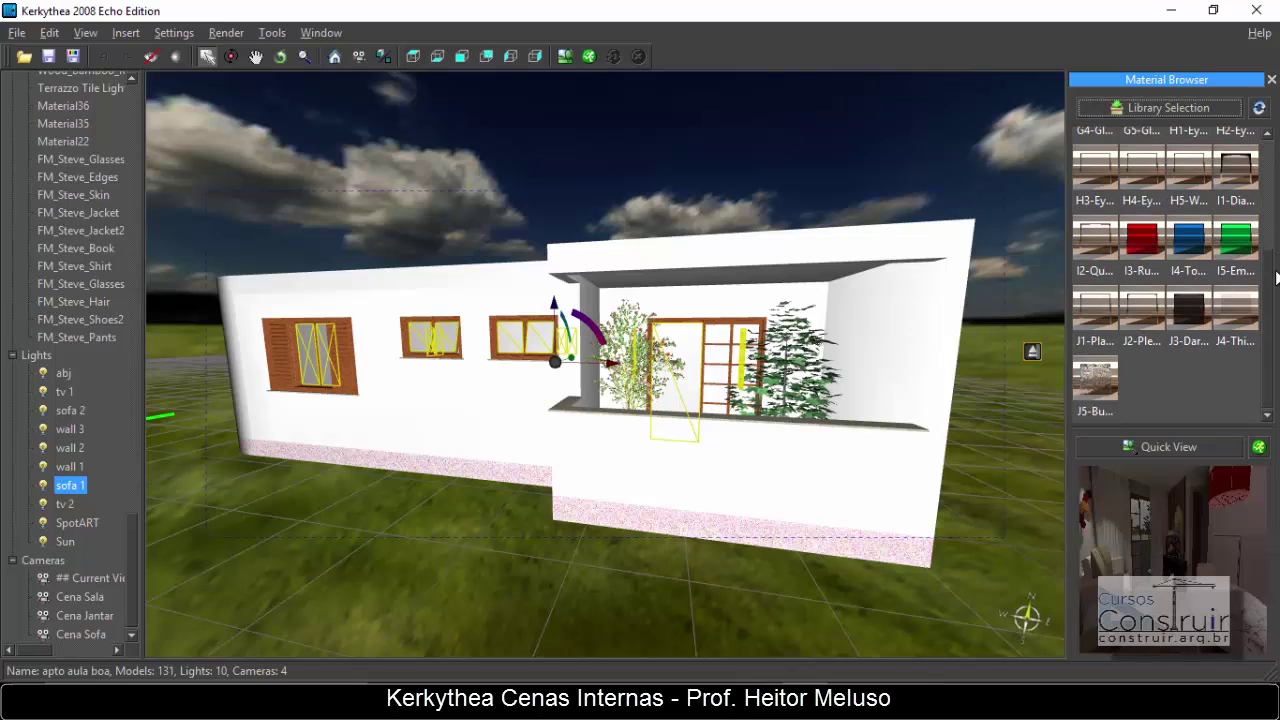
scroll(1275, 236, down, 1)
scroll(1275, 236, up, 1)
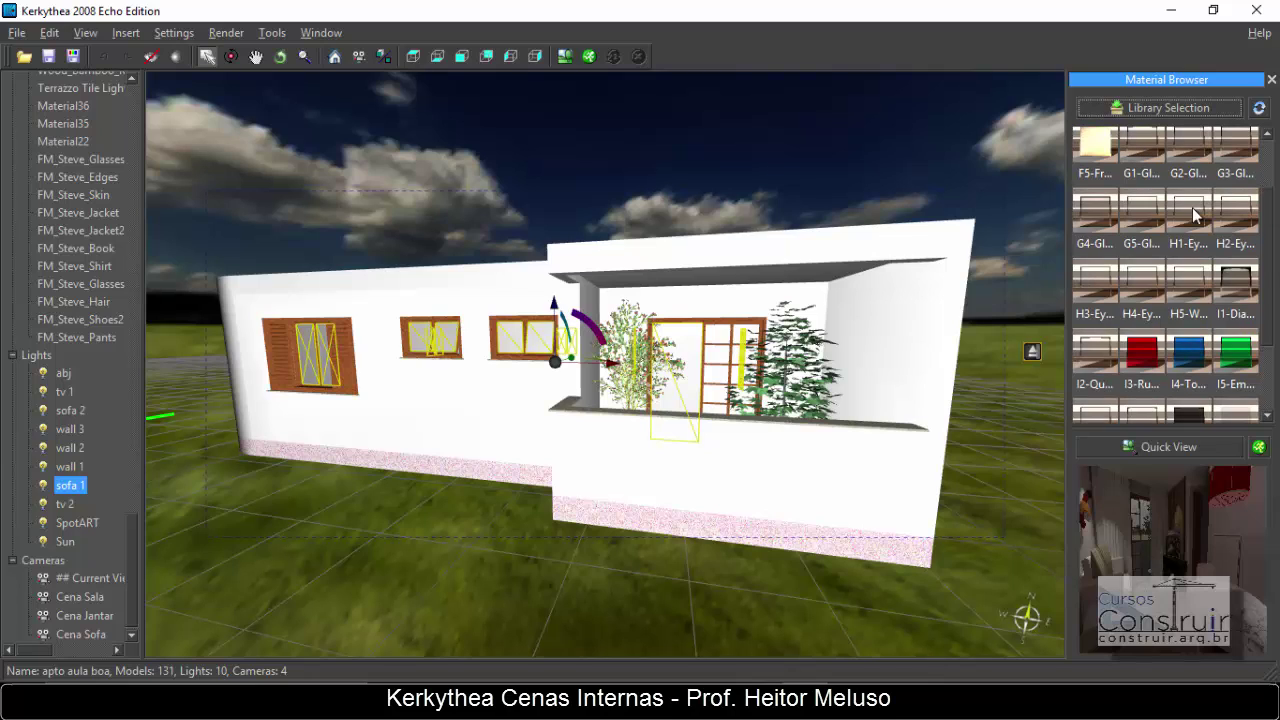
scroll(1273, 265, down, 2)
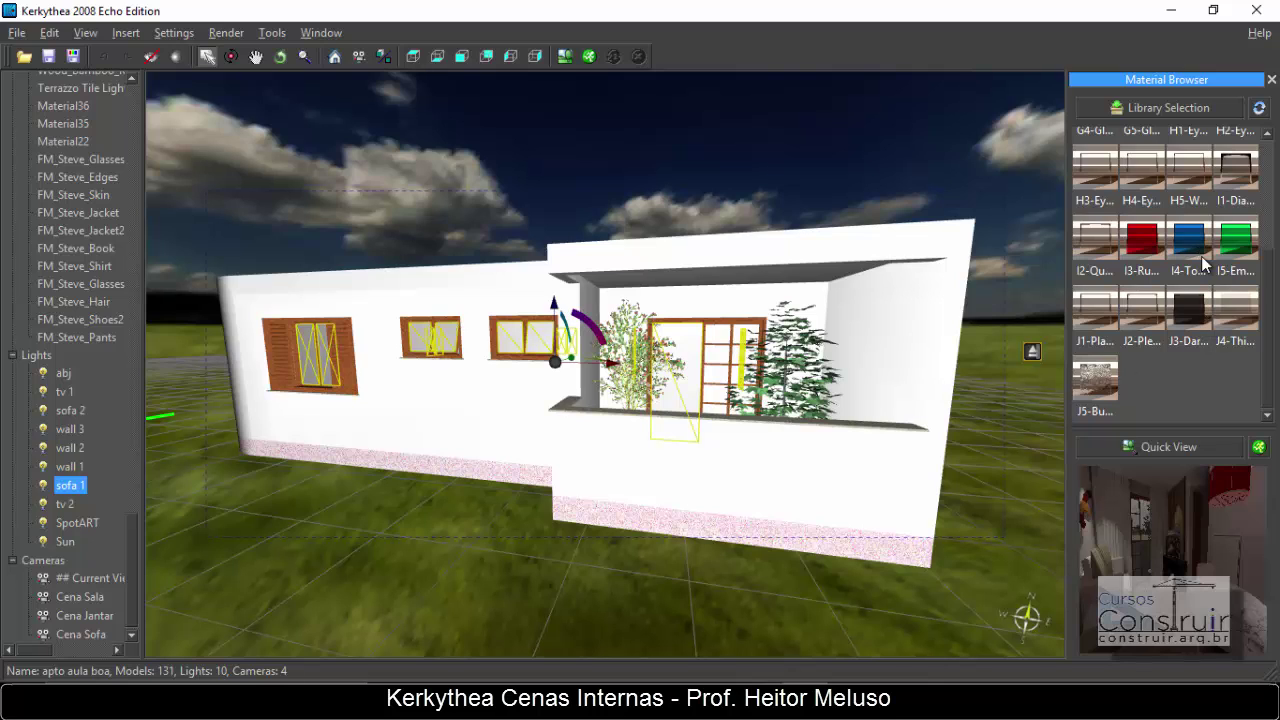
scroll(1205, 263, up, 3)
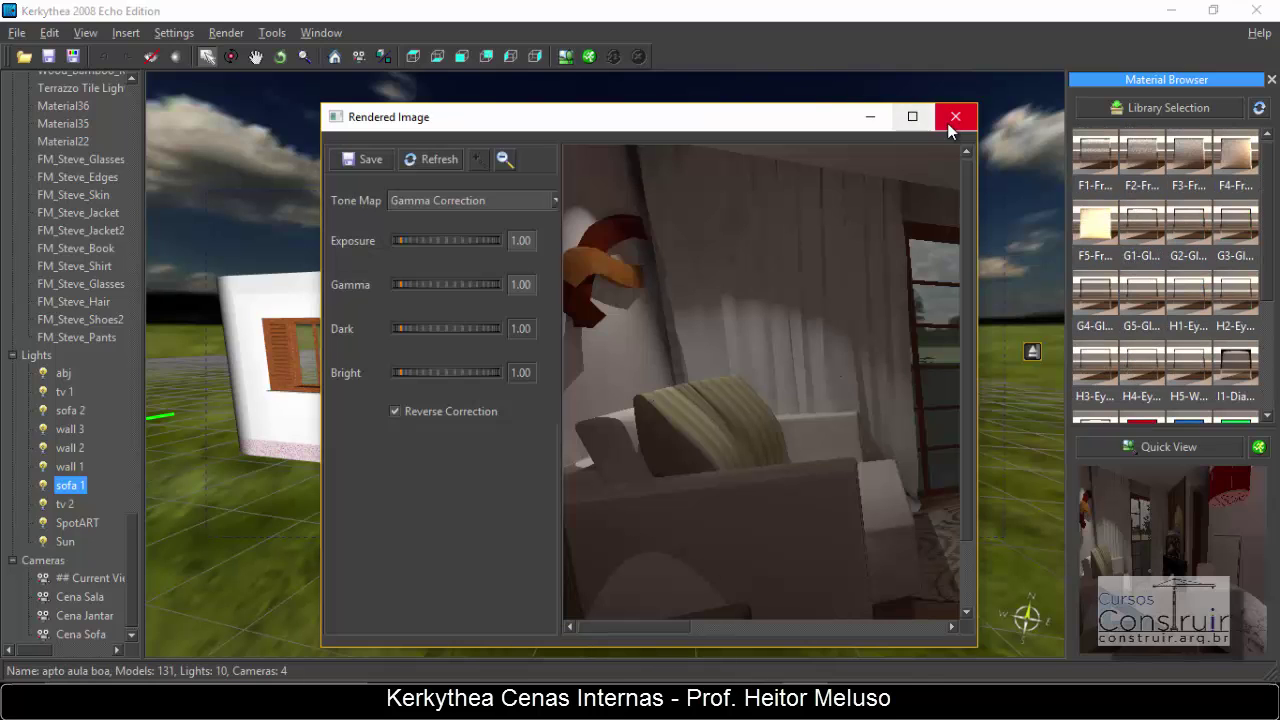
Examine the rendered image at full size, close it, and return to the living room interior view.
click(909, 115)
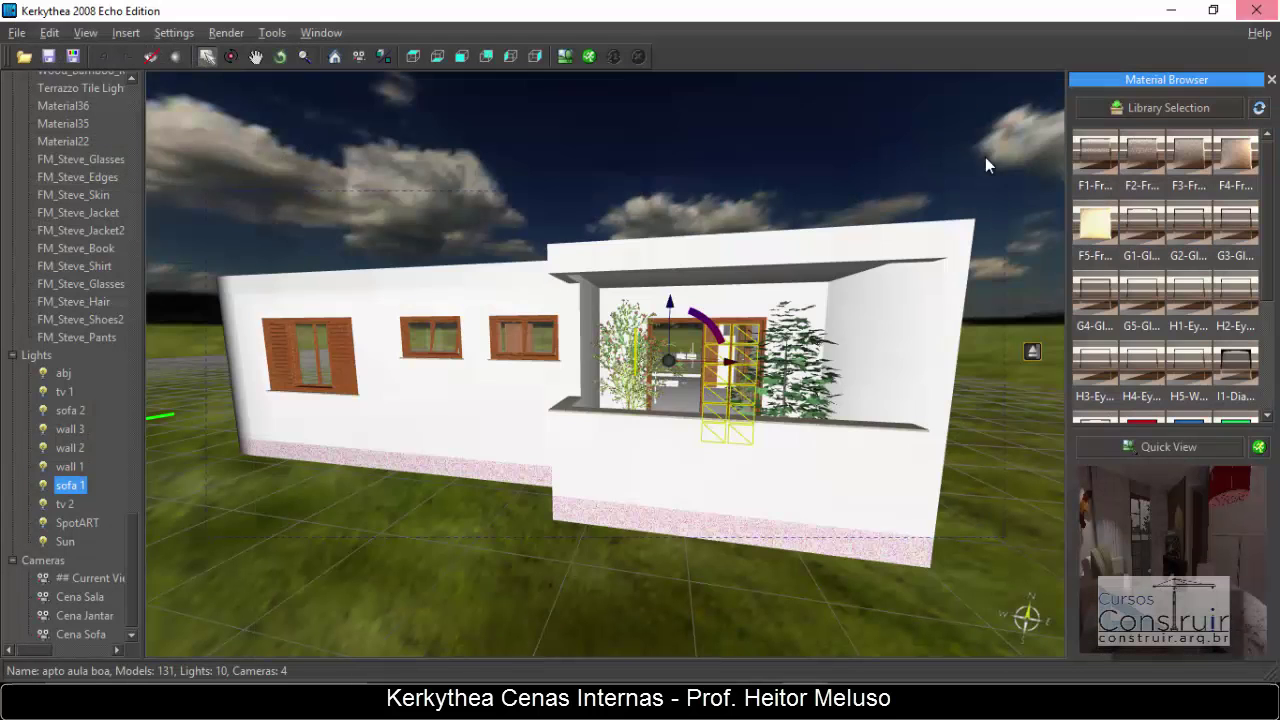
click(1256, 10)
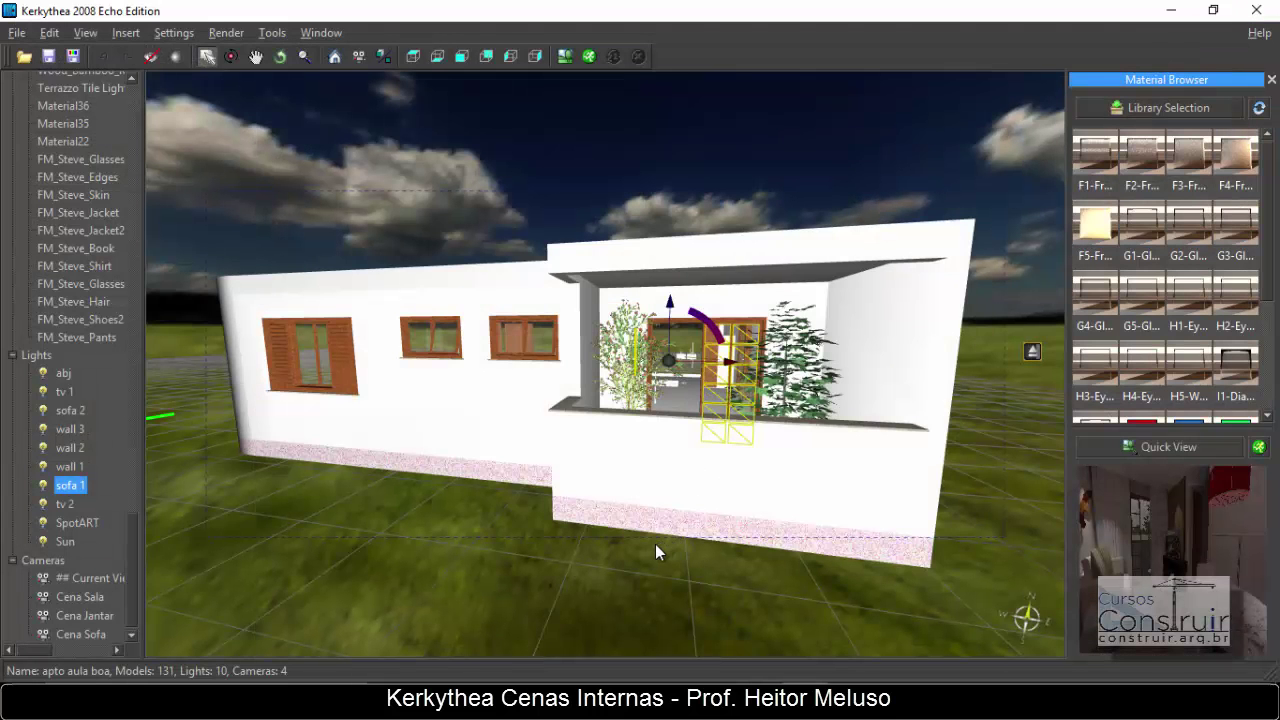
key(Page_Down)
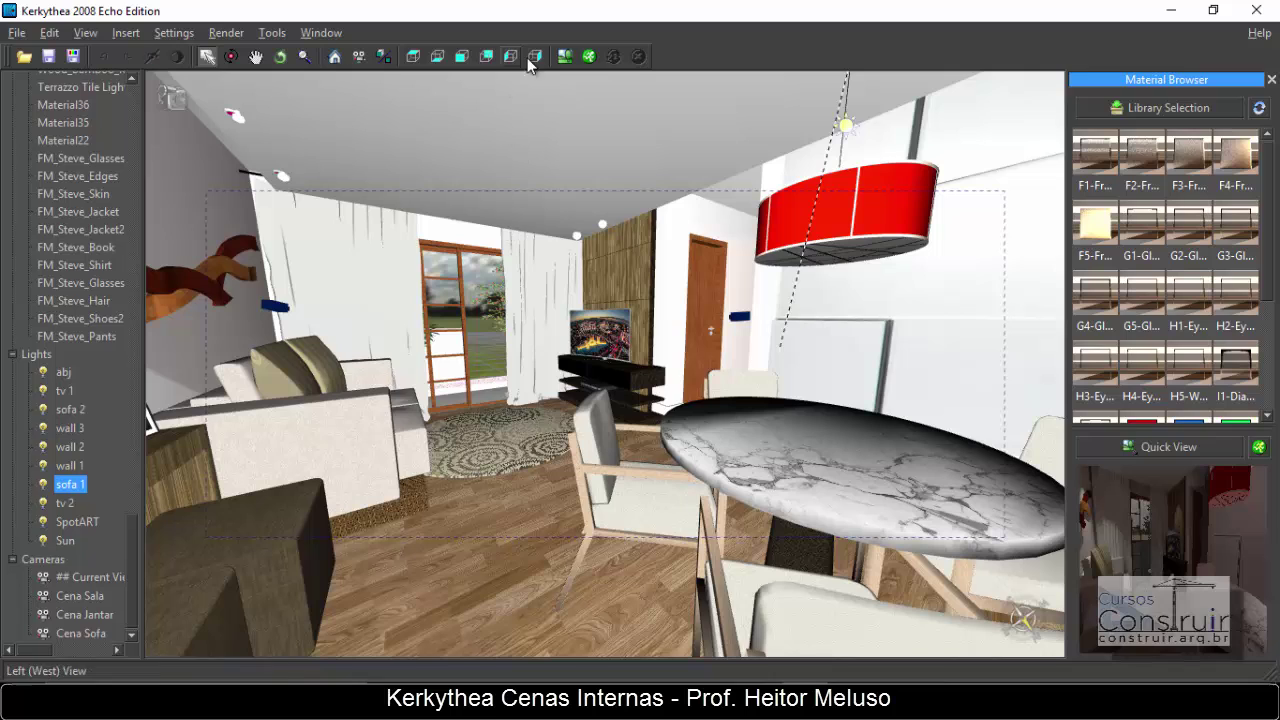
Render the current view at 1362x591 with 03. PhotonMap - Quick and 4 threads, and inspect the result at full size.
click(589, 56)
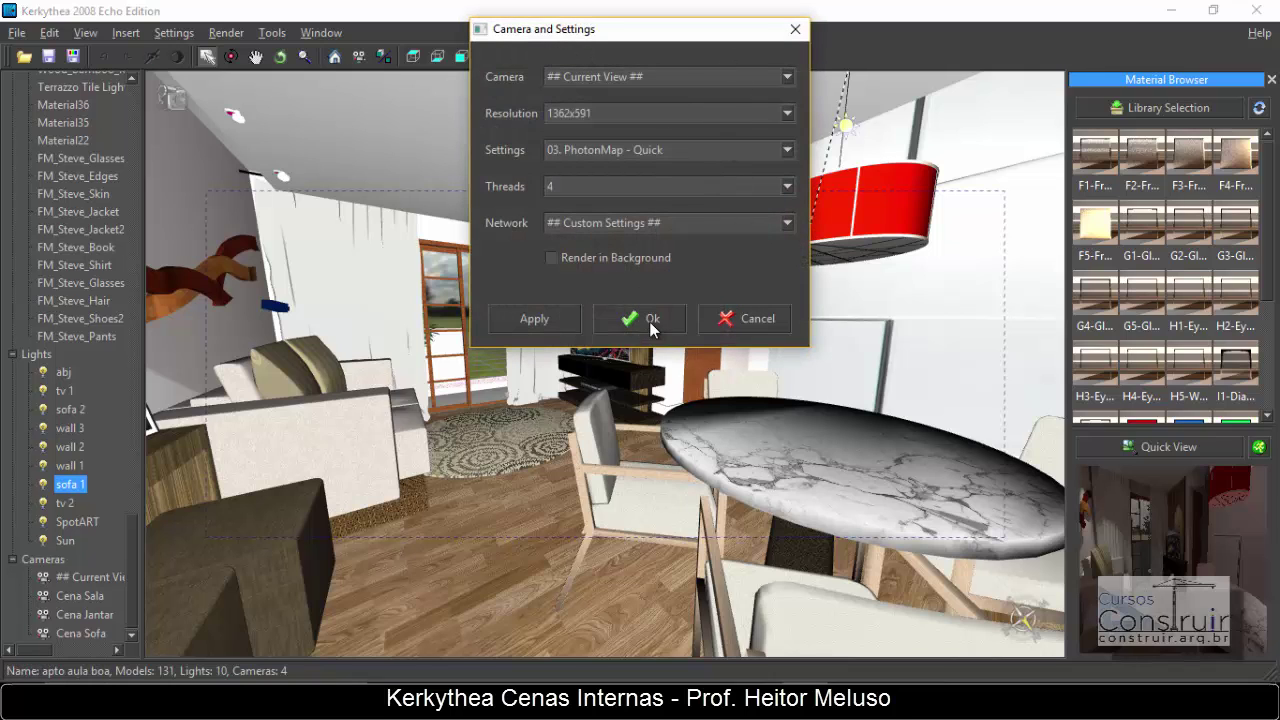
click(649, 320)
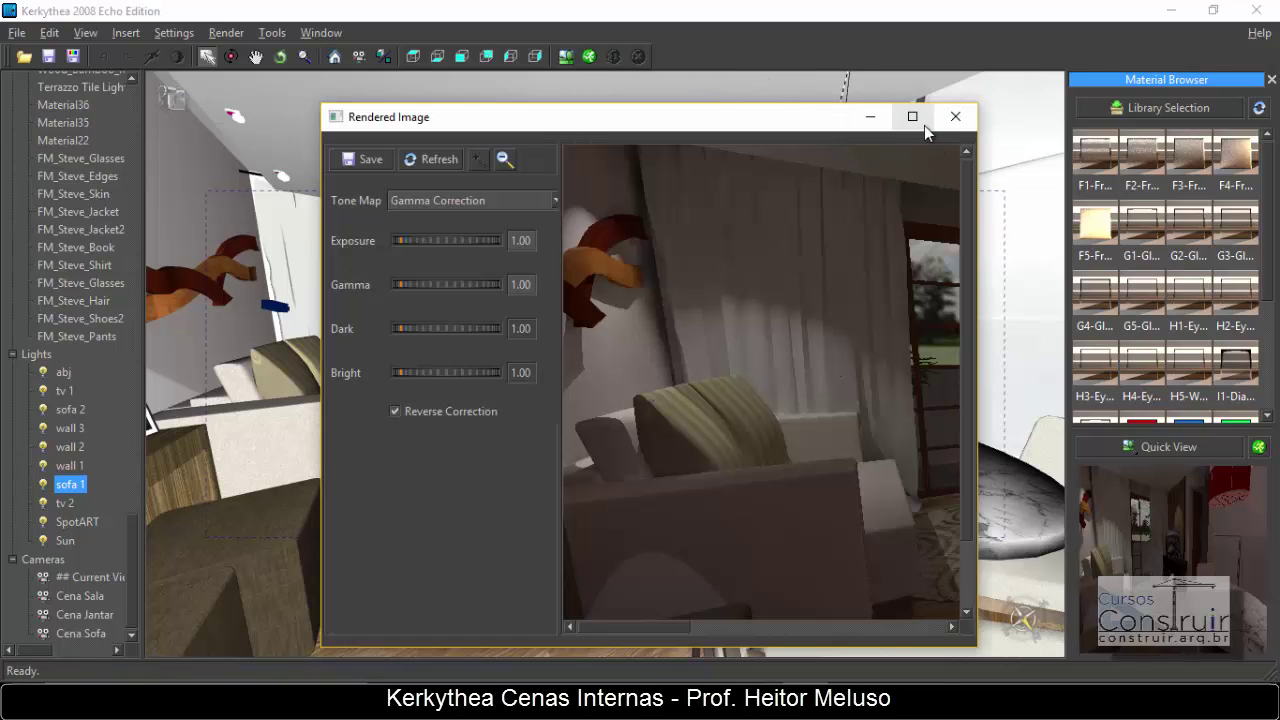
click(912, 117)
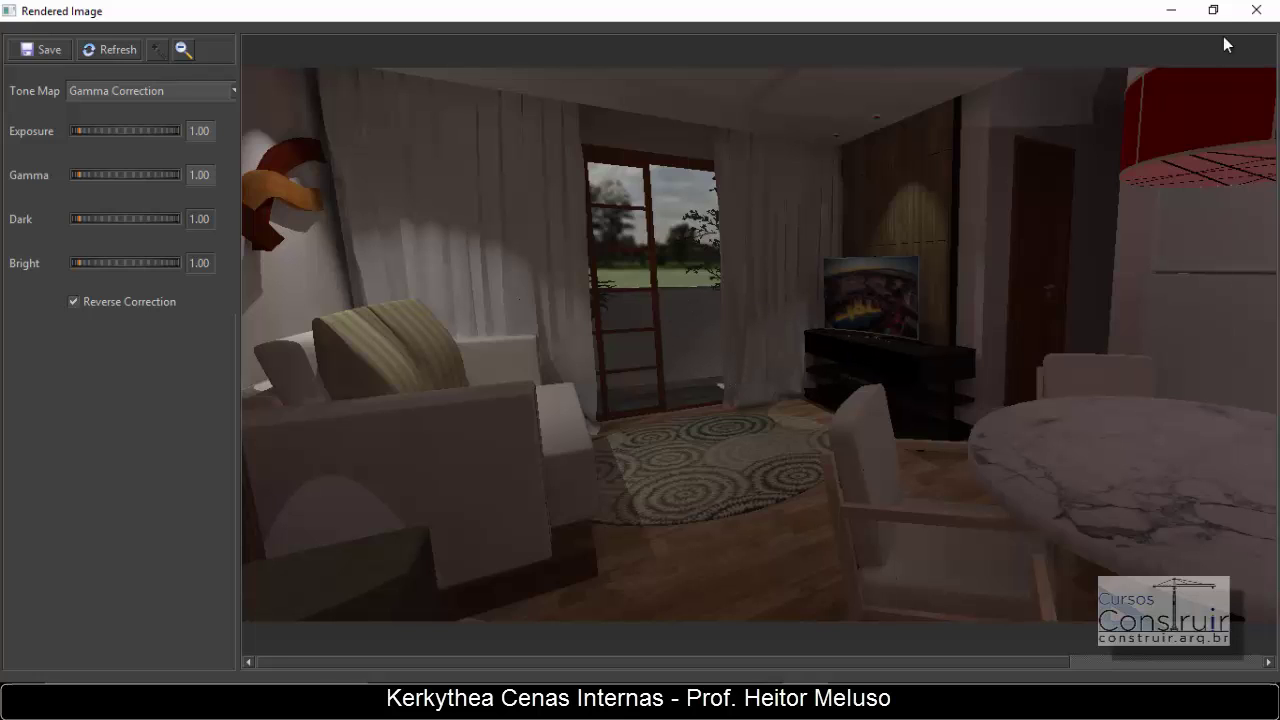
click(1256, 10)
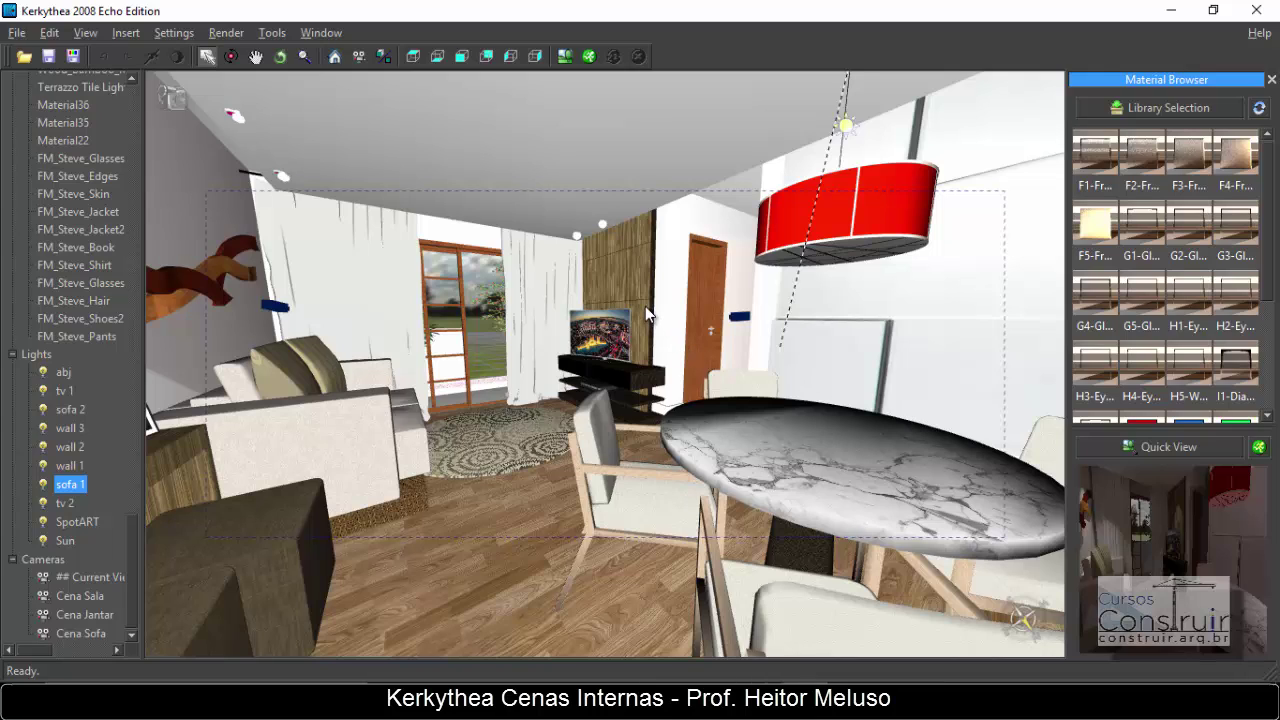
Check the marble tabletop in the model and re-examine the last render at full size.
click(782, 468)
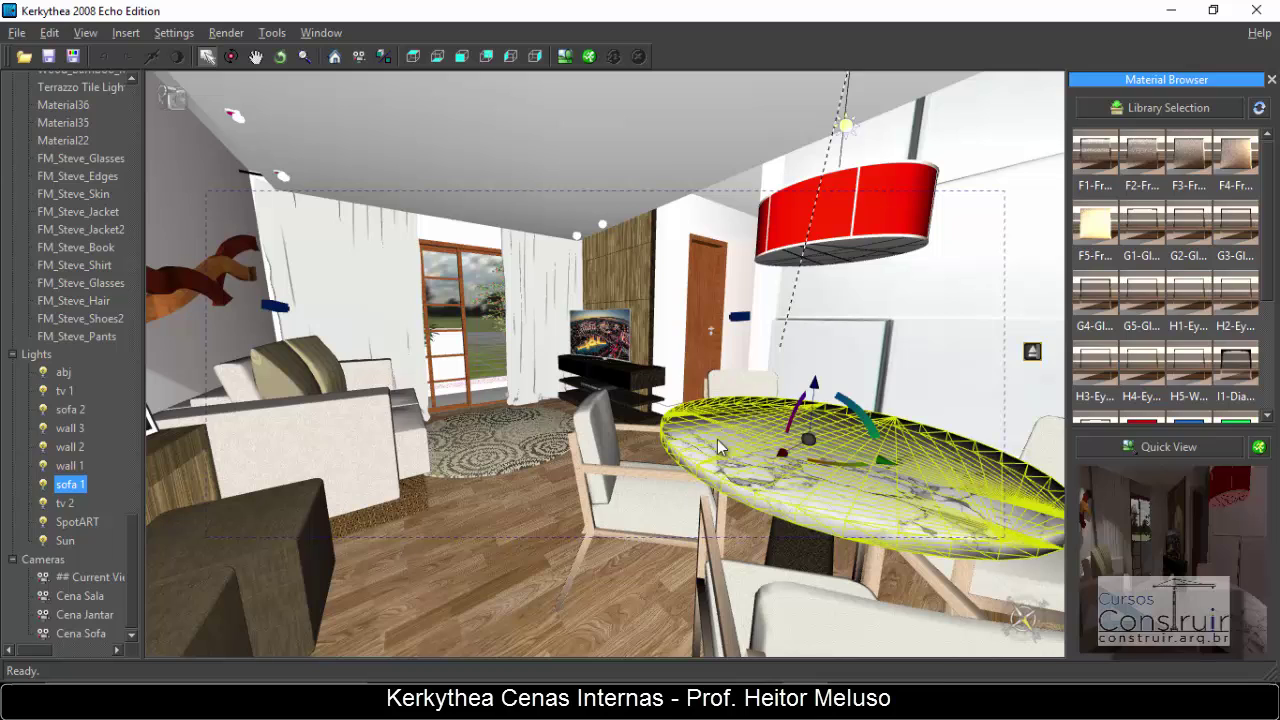
click(531, 408)
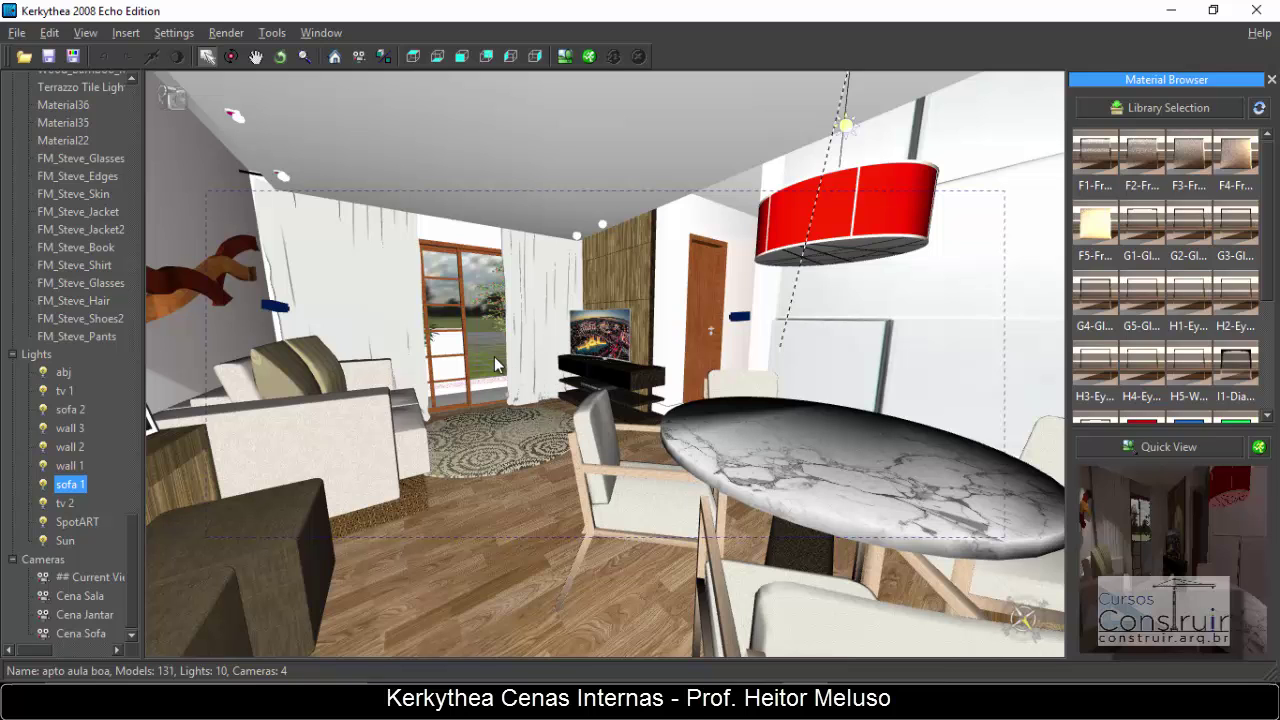
click(613, 56)
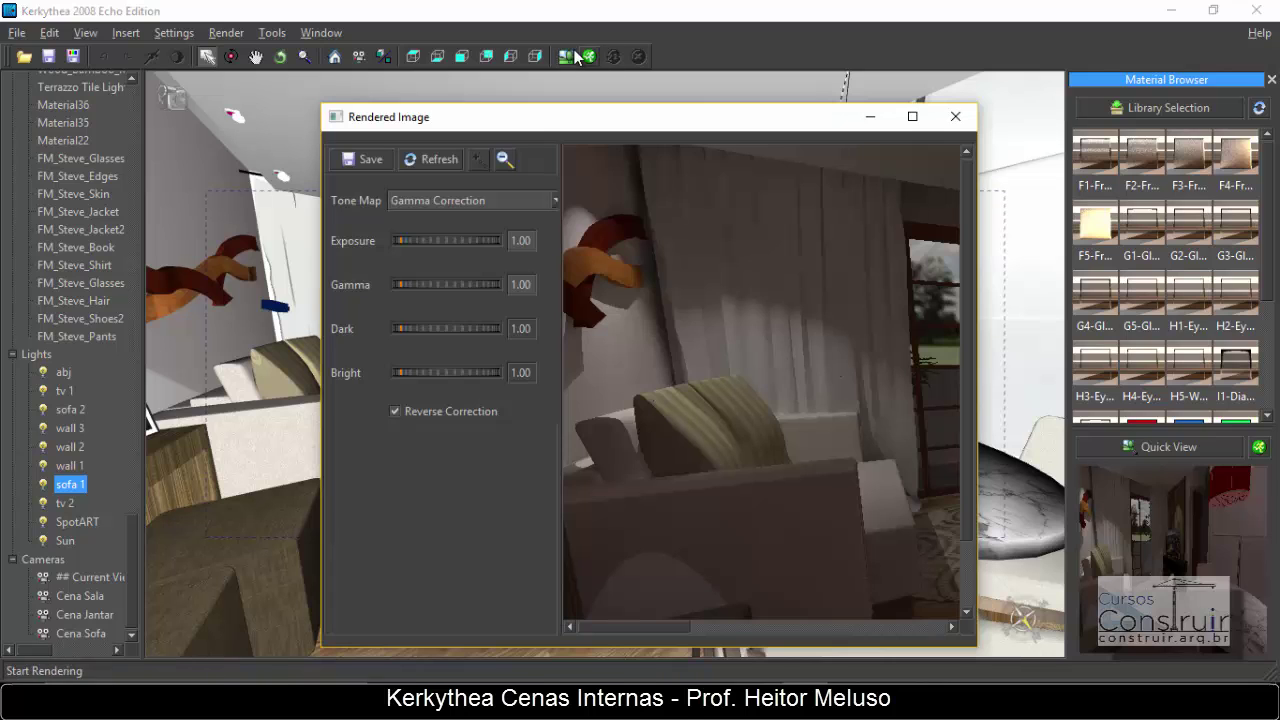
click(912, 117)
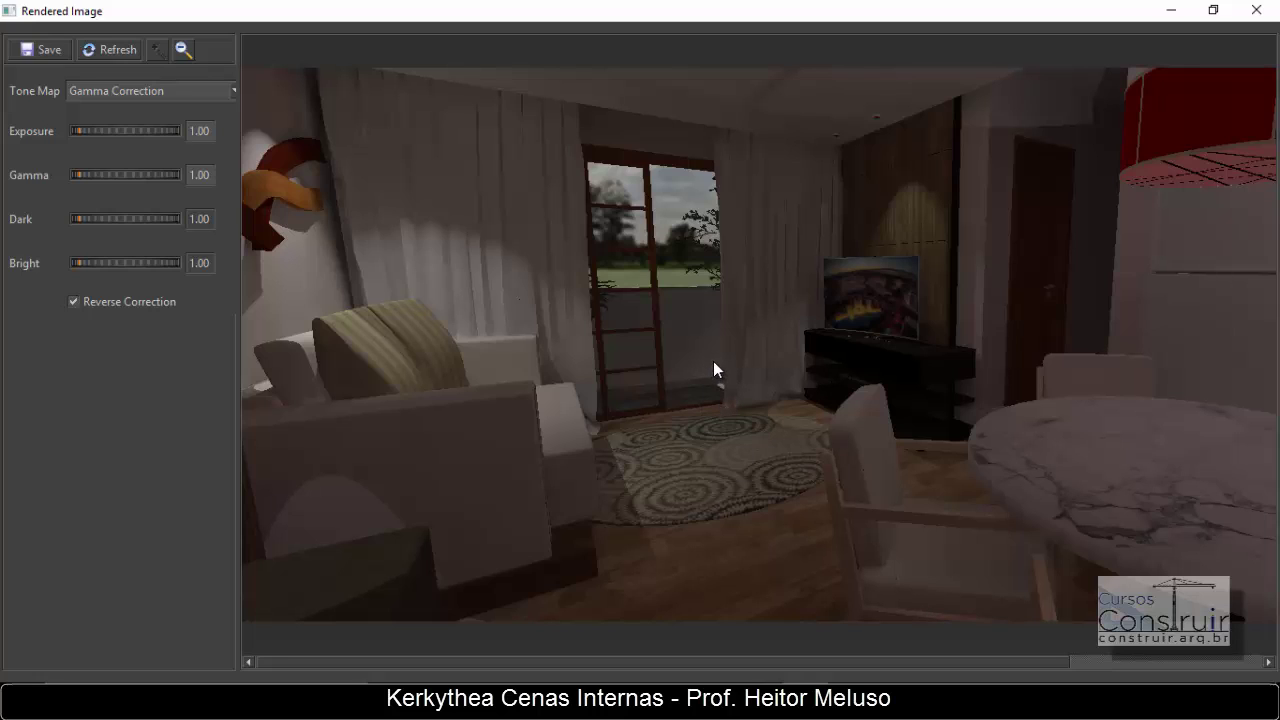
click(1256, 10)
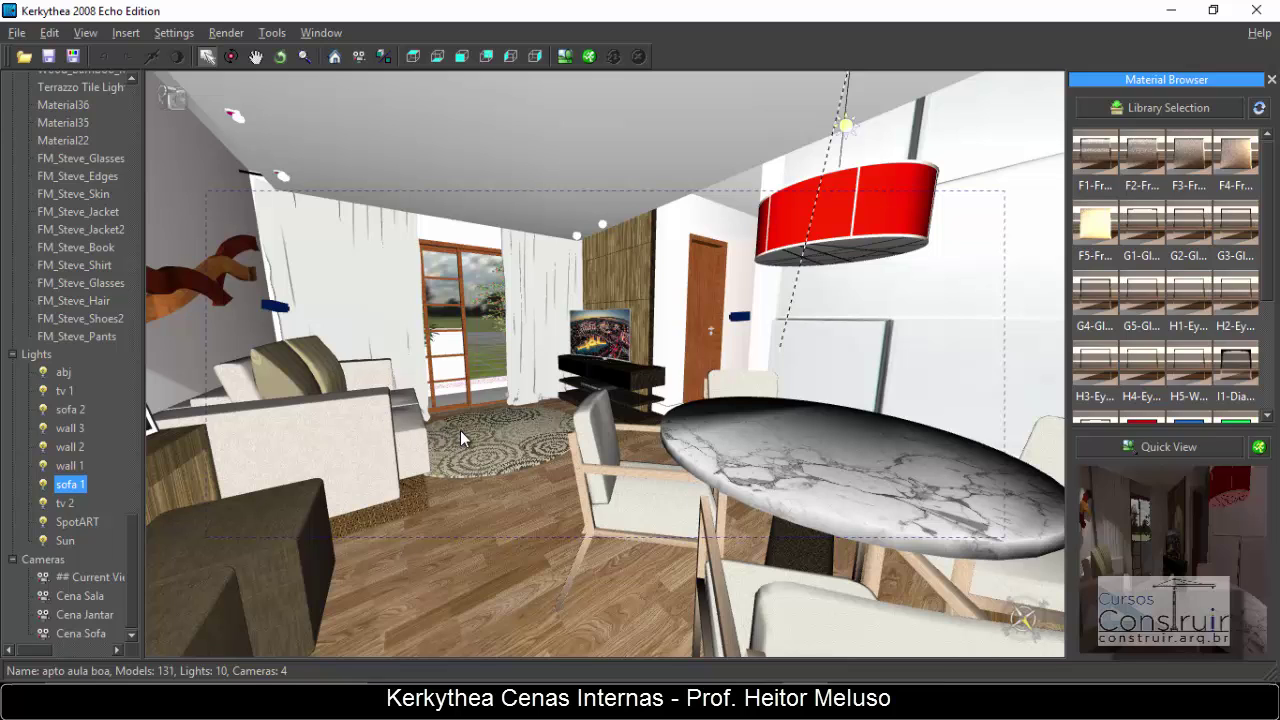
Show the whole house from outside and select the Sun light to check its position.
scroll(460, 437, down, 5)
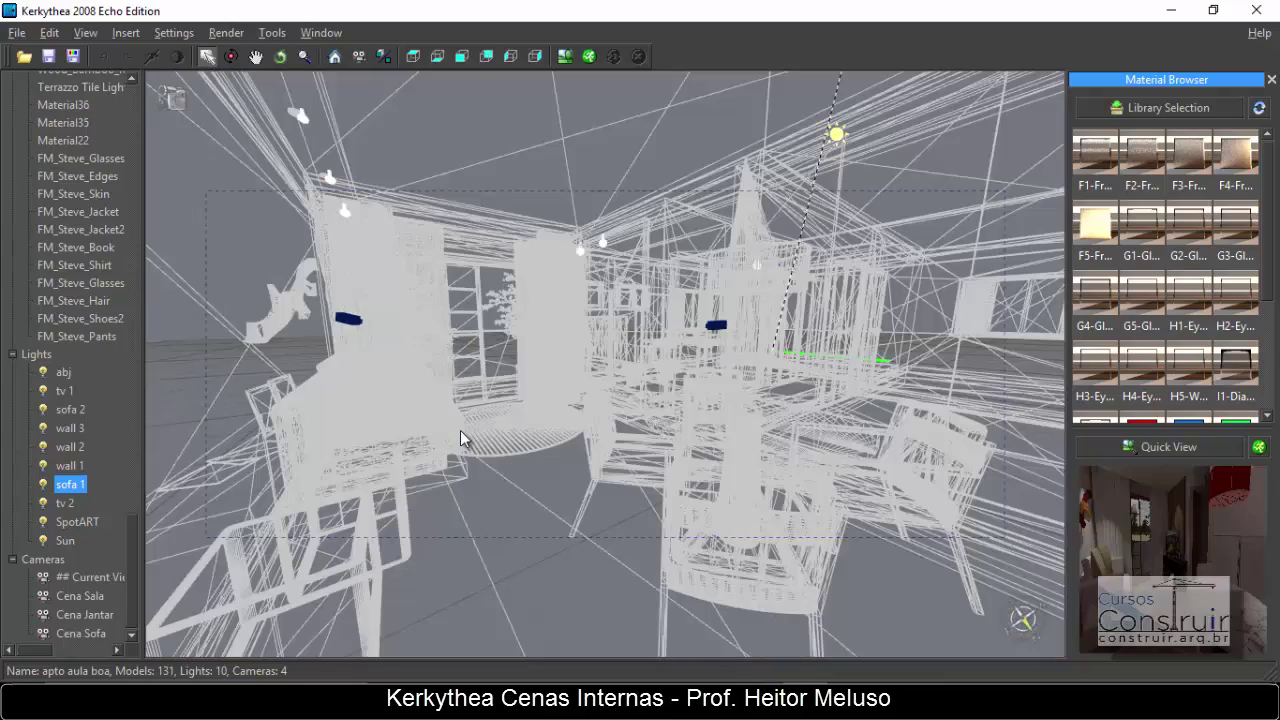
middle_drag(460, 431, 622, 400)
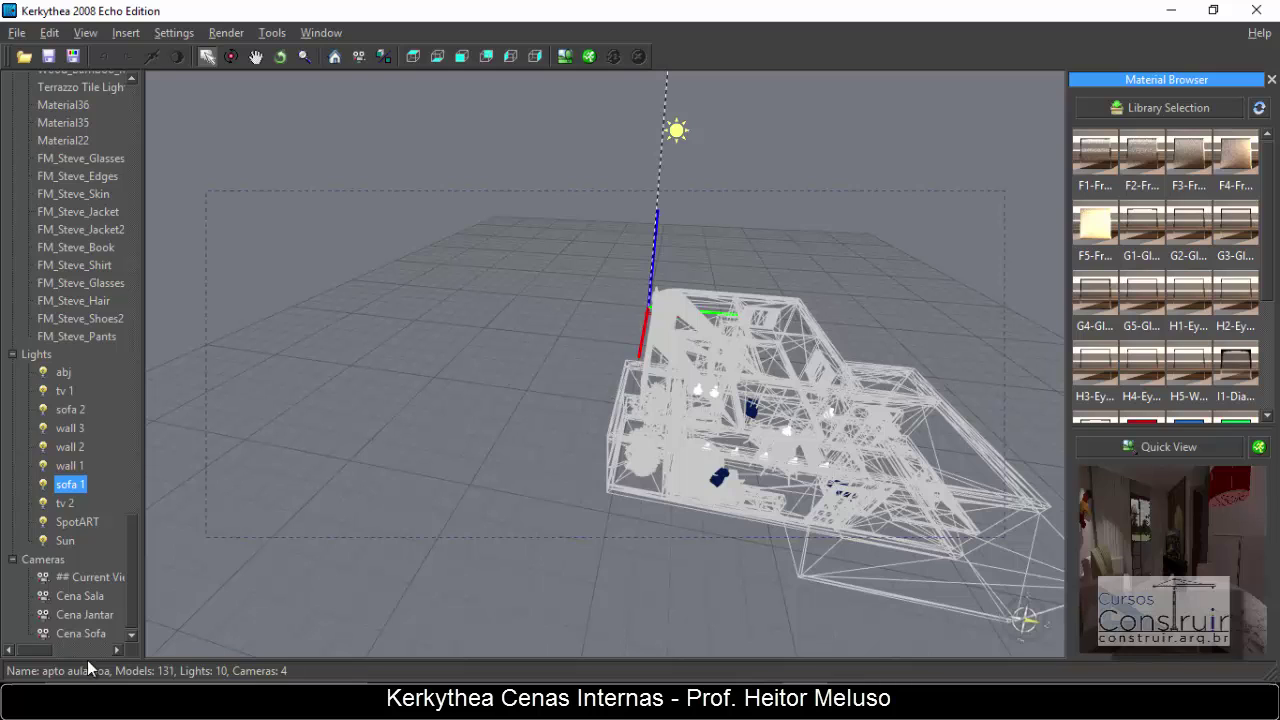
click(80, 541)
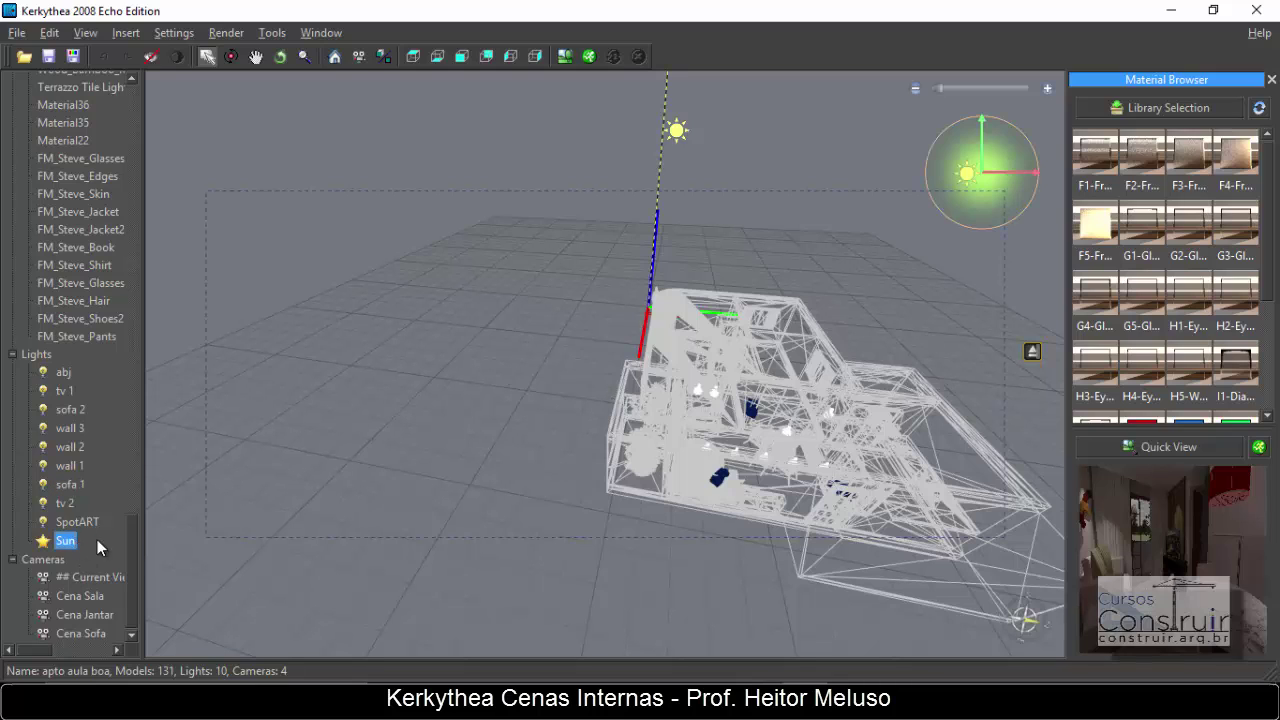
scroll(655, 481, down, 5)
middle_drag(591, 483, 600, 240)
click(461, 56)
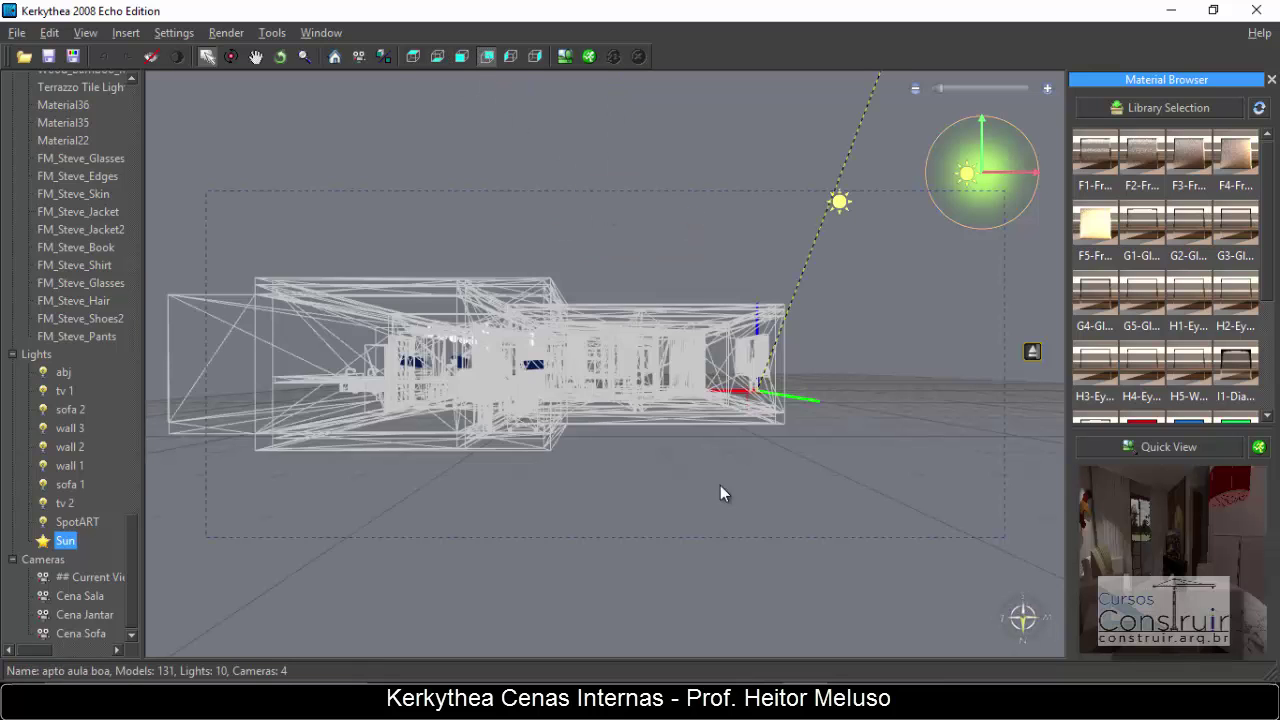
Inspect the sun's direction relative to the window openings and walls from several angles around the house.
scroll(680, 520, down, 5)
scroll(660, 493, up, 5)
scroll(662, 486, down, 3)
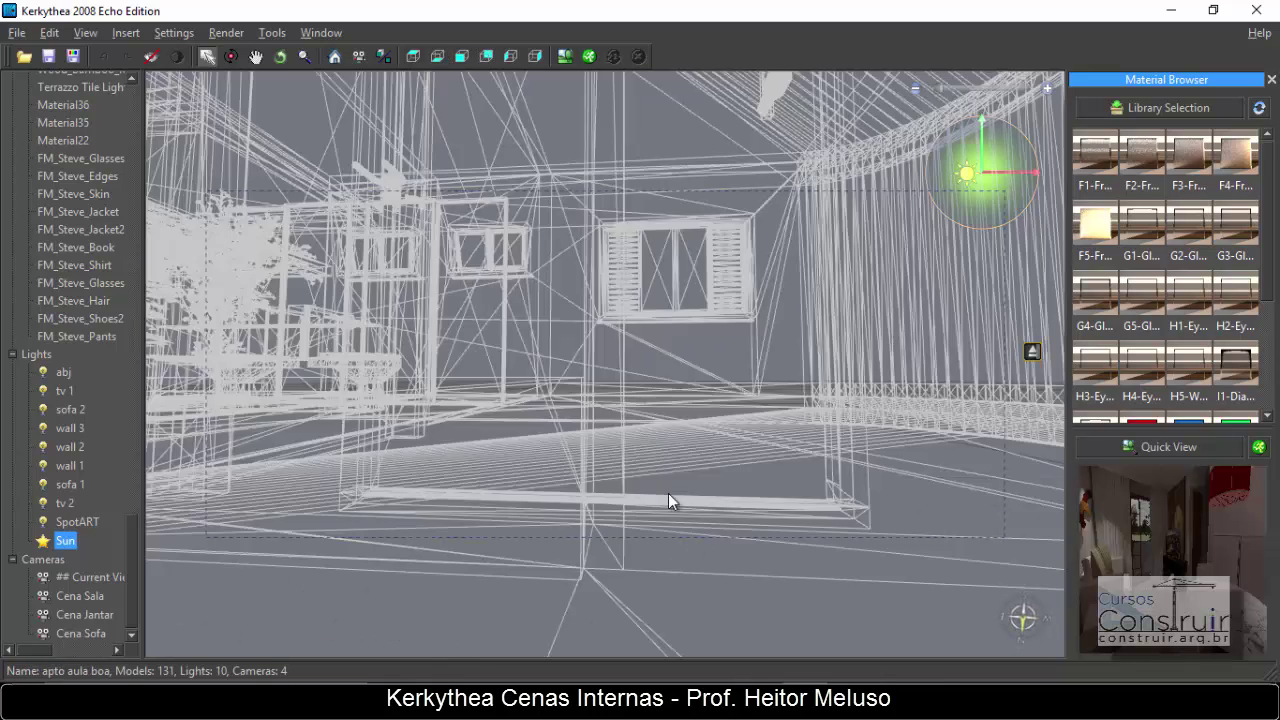
scroll(665, 490, up, 1)
click(653, 377)
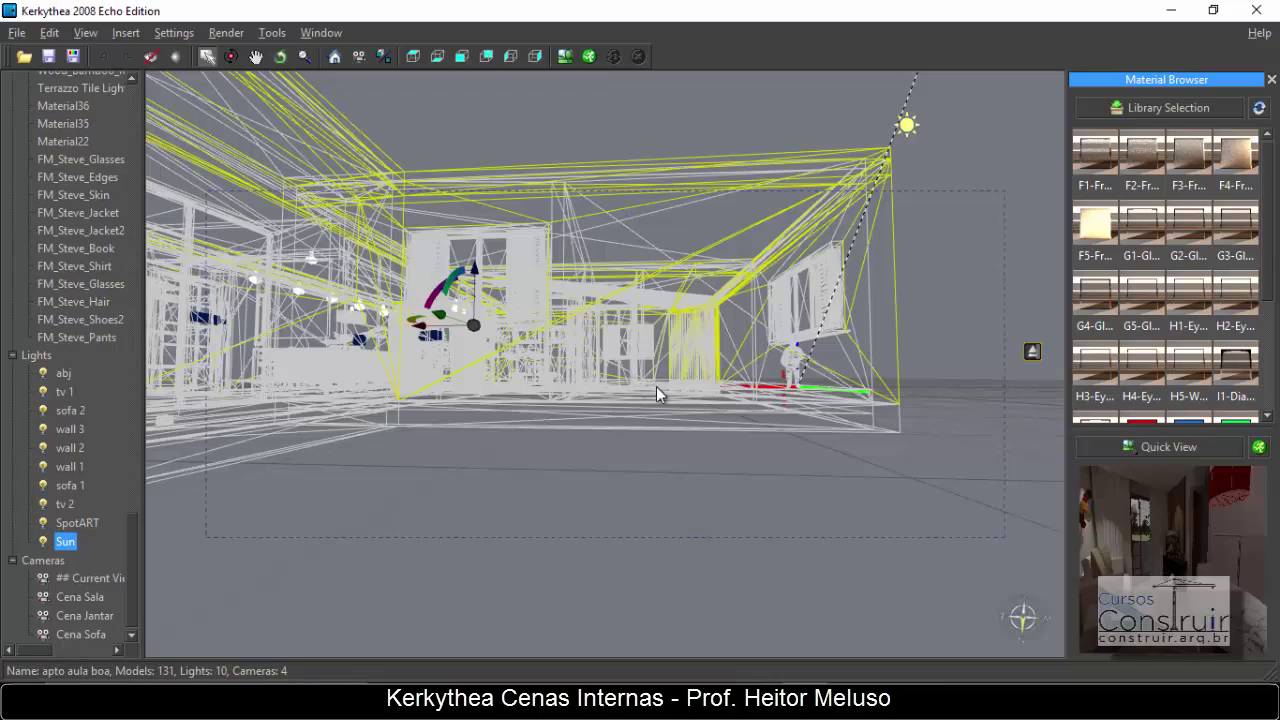
middle_drag(656, 386, 866, 514)
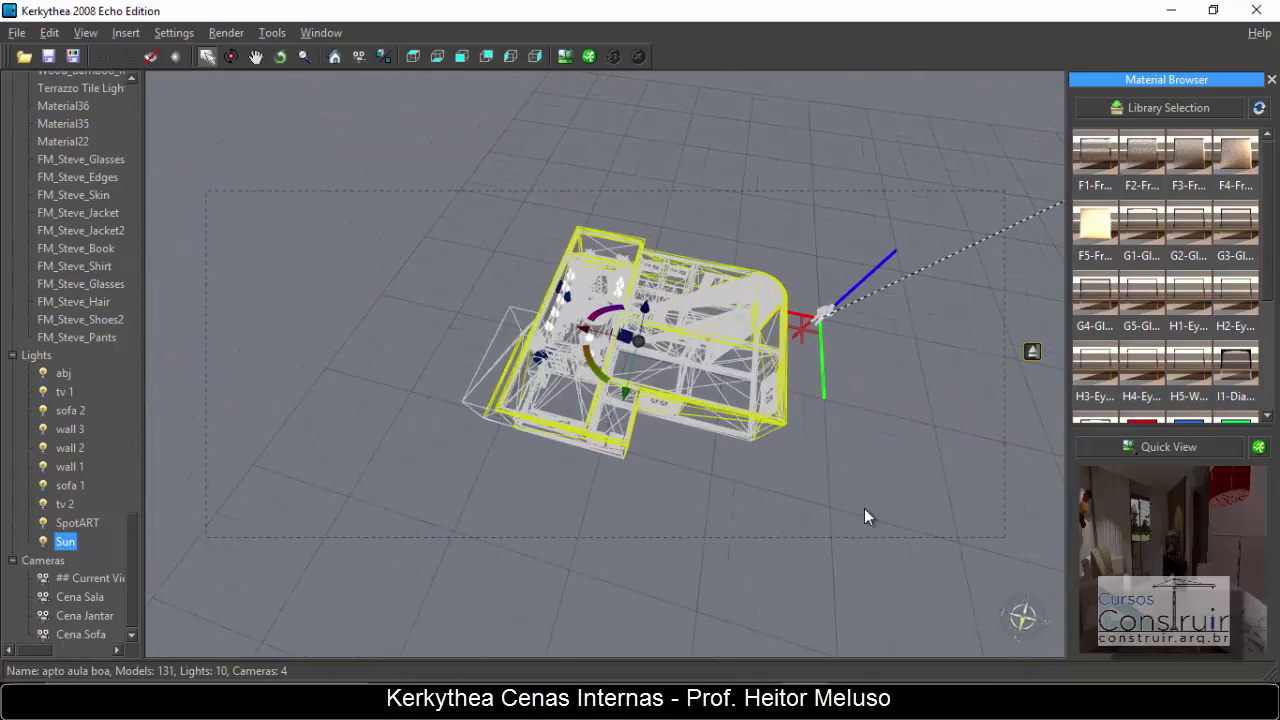
Reposition the Sun light from its near-overhead spot to a lower angle, about halfway out on the direction dial opposite the green axis.
click(69, 545)
click(74, 541)
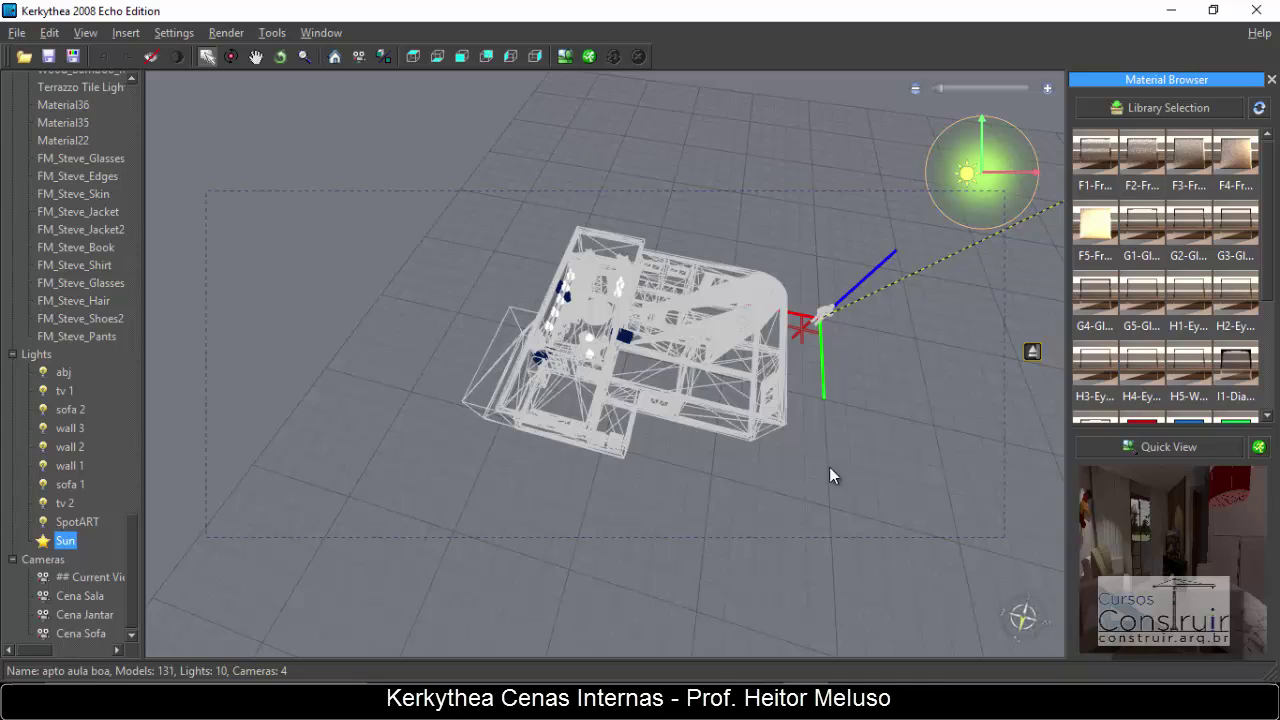
key(Page_Down)
key(Page_Down)
key(Page_Down)
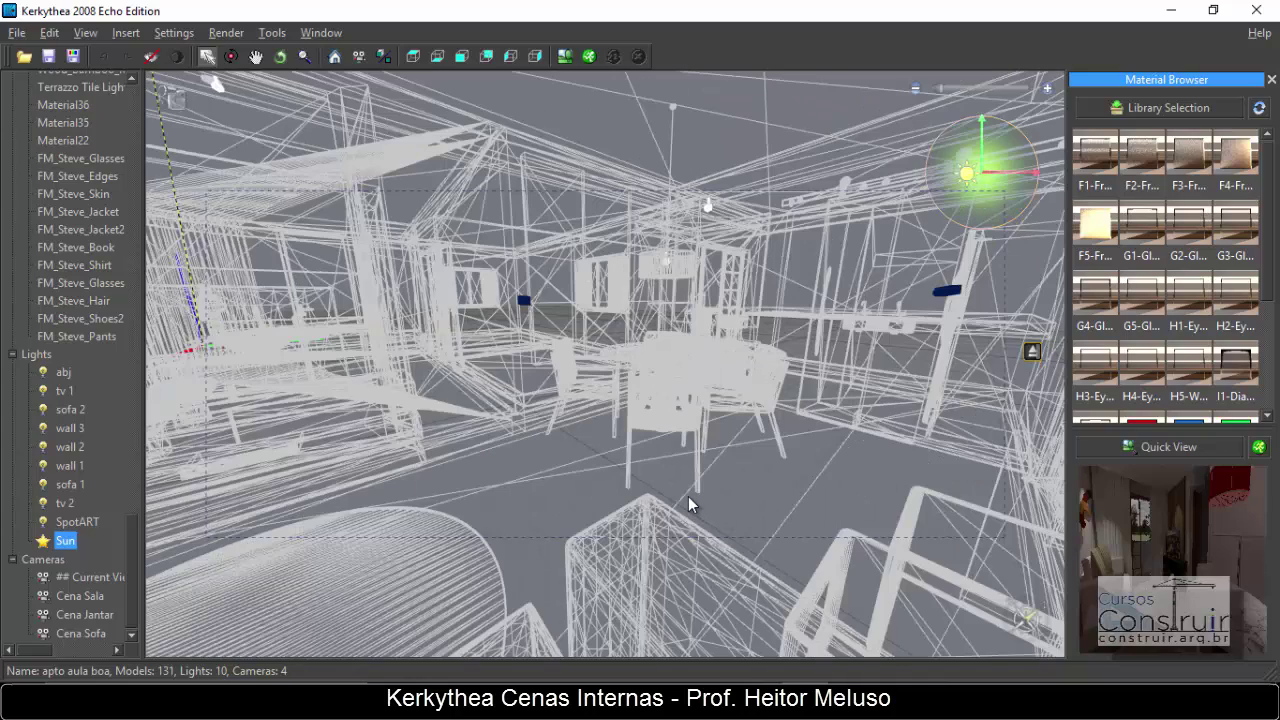
key(Page_Down)
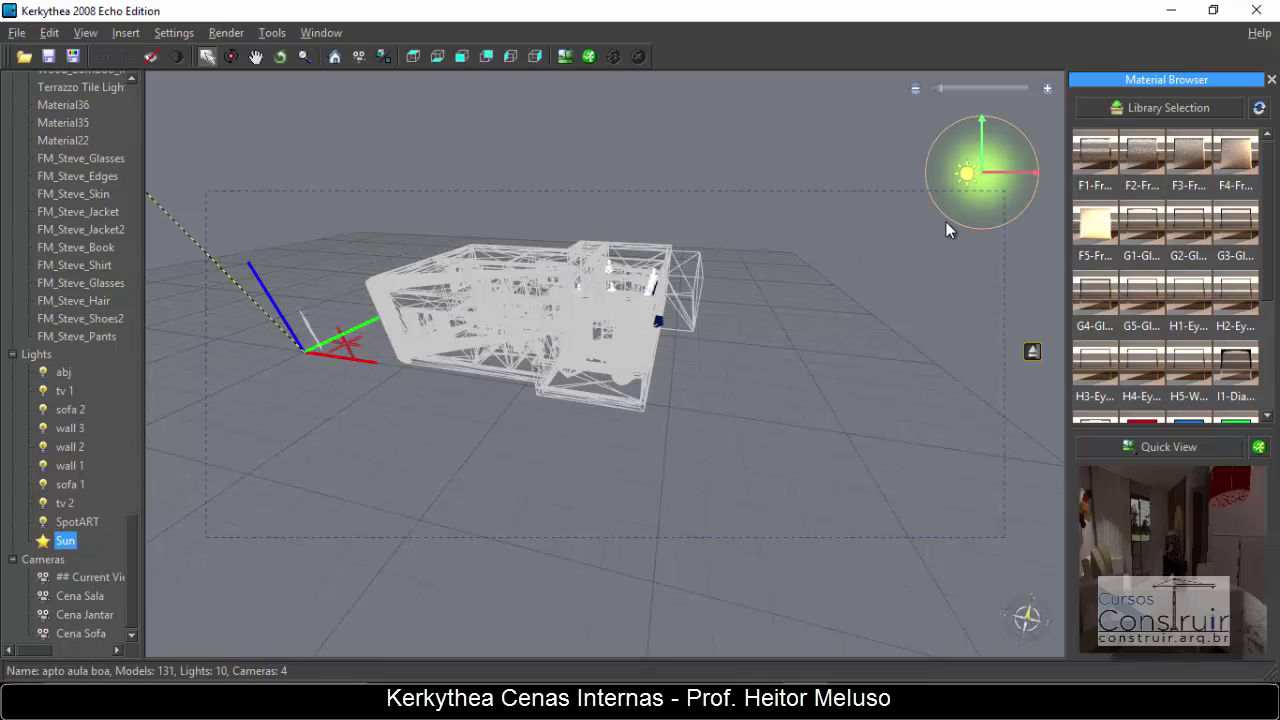
scroll(465, 356, down, 2)
scroll(410, 330, down, 1)
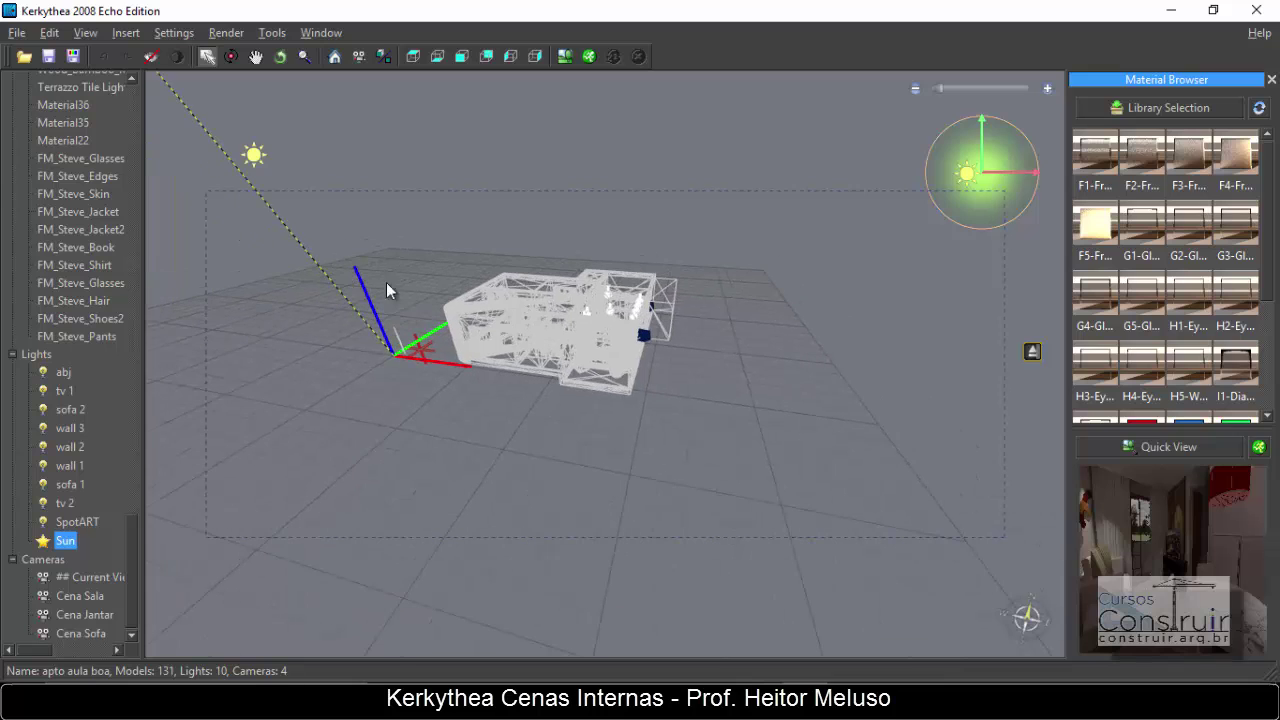
scroll(592, 352, up, 1)
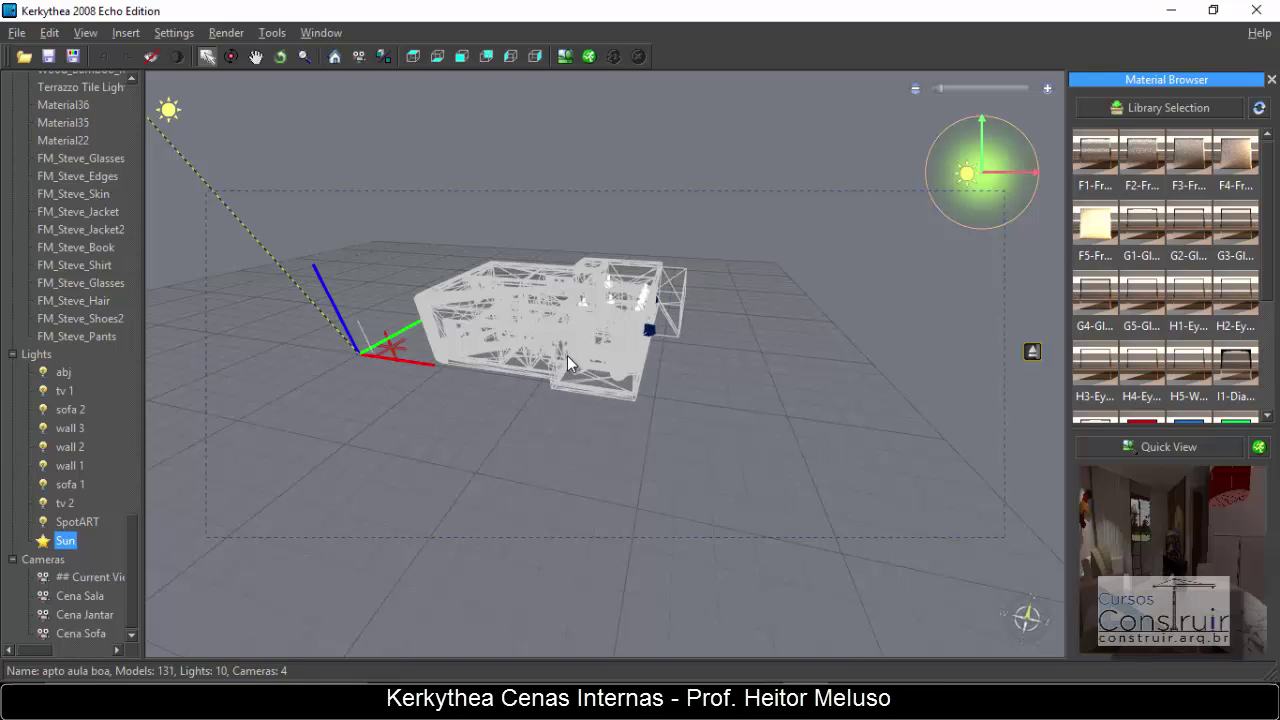
drag(966, 174, 994, 201)
click(708, 440)
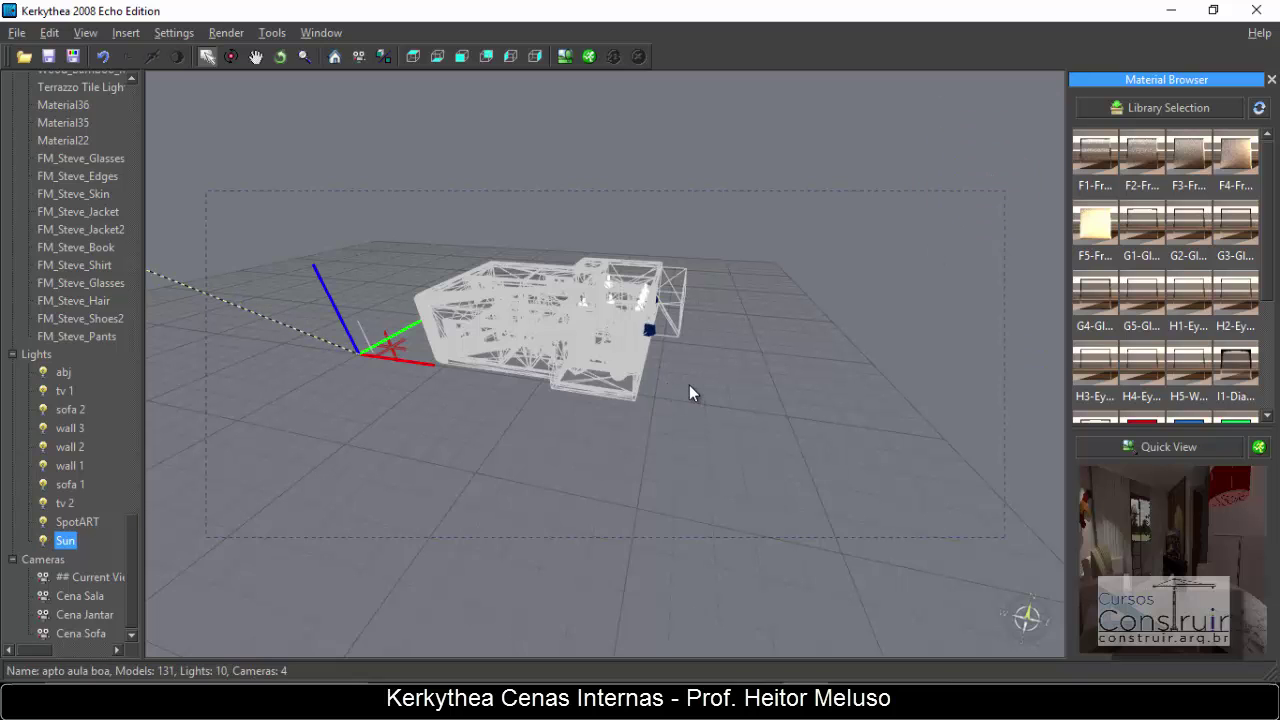
Look through the saved camera views of the interior and settle on the living room view facing the balcony door.
key(Page_Down)
key(Page_Down)
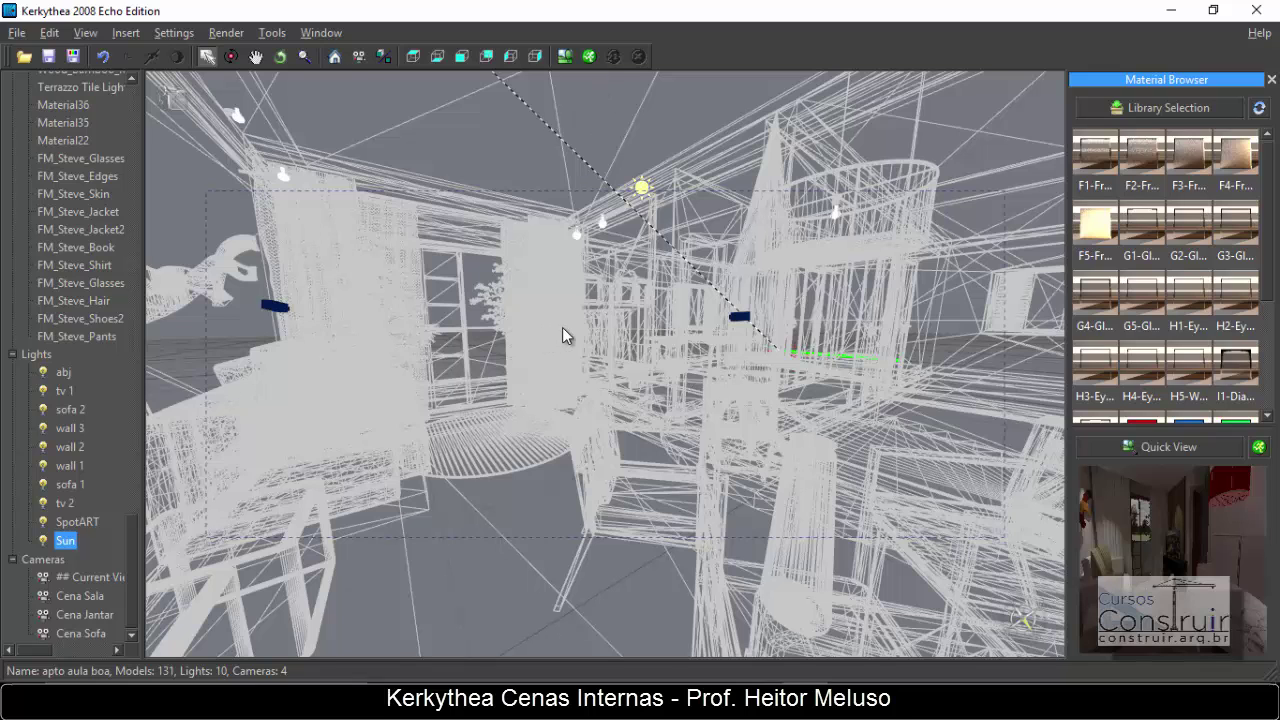
key(Page_Down)
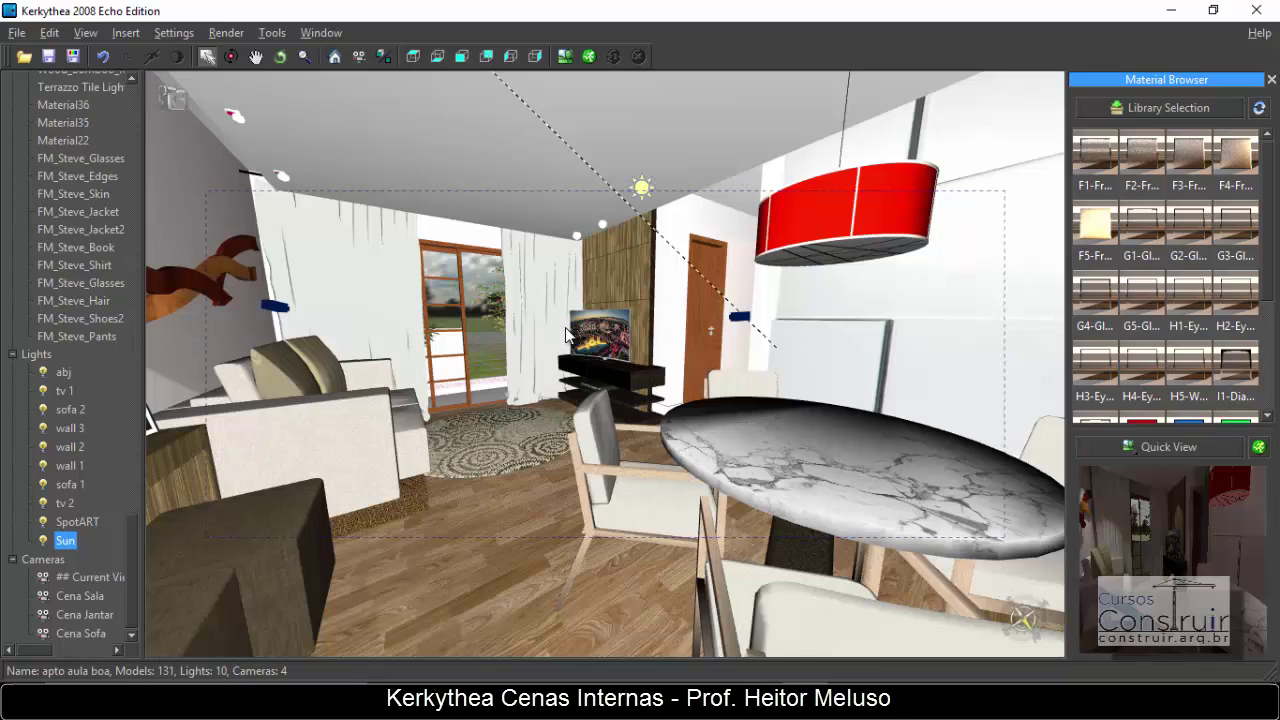
key(Page_Down)
key(Page_Down)
key(Page_Down)
key(Page_Down)
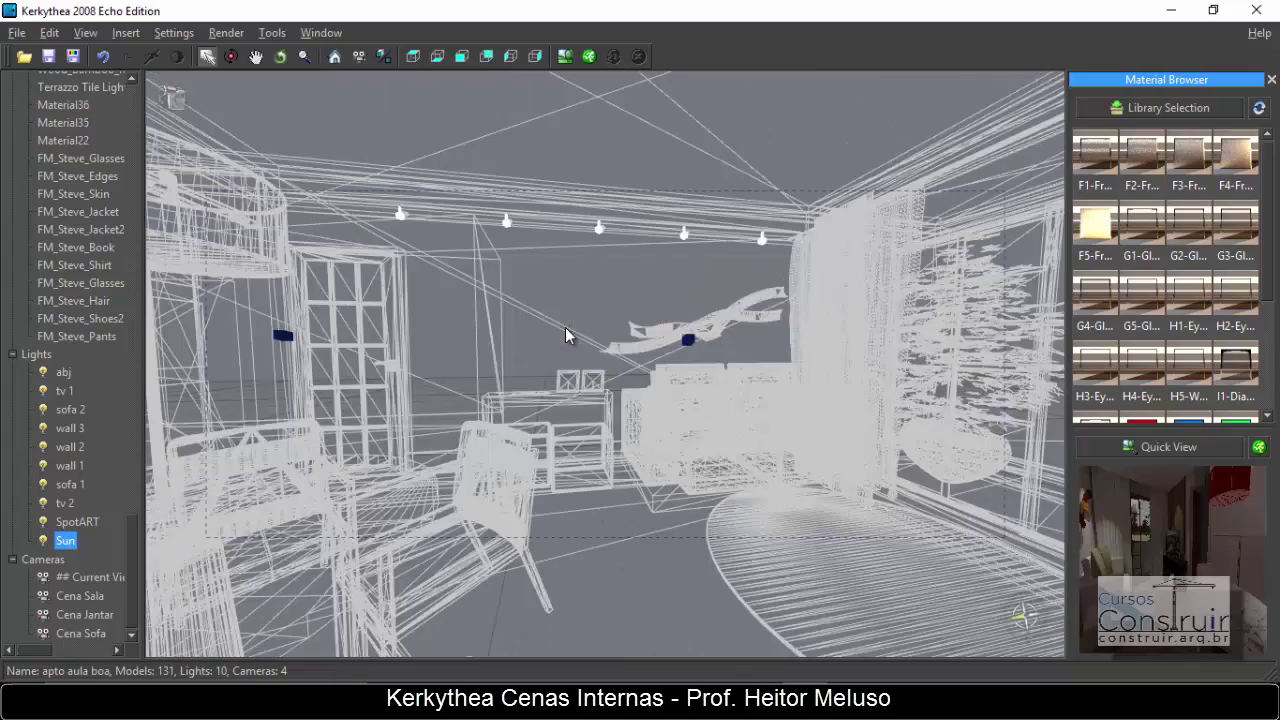
key(Page_Down)
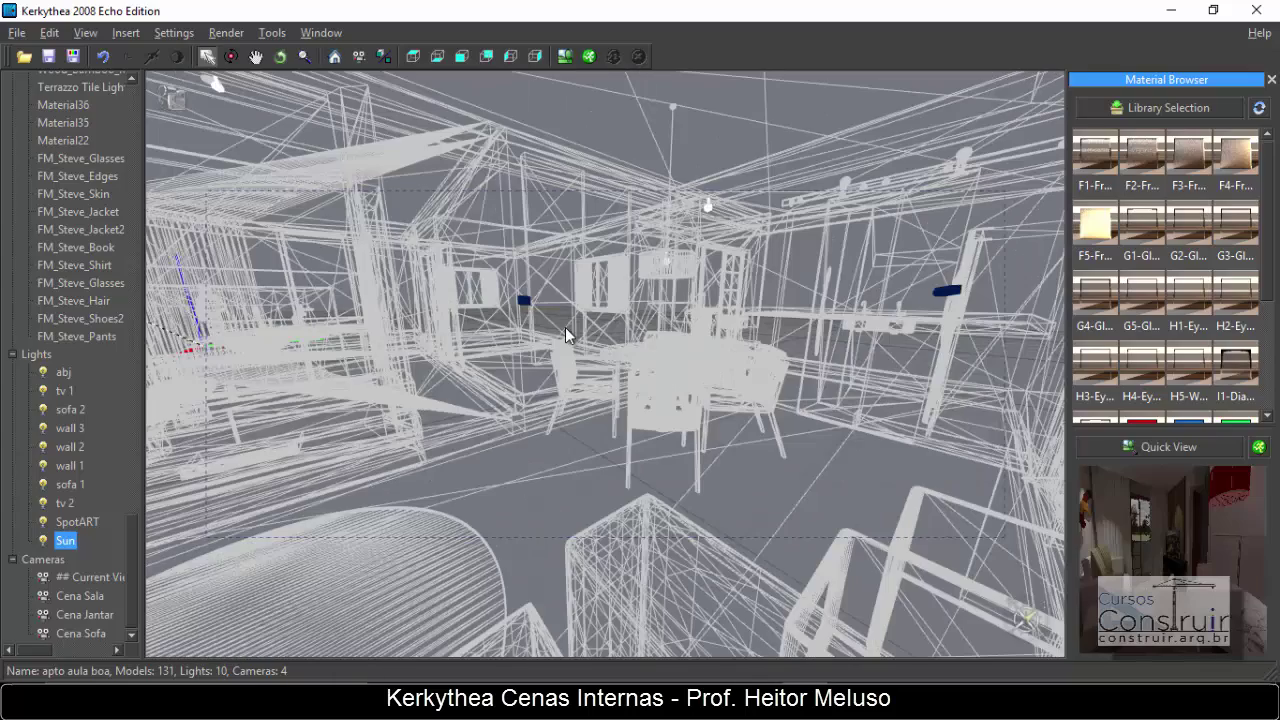
key(Page_Down)
key(Page_Down)
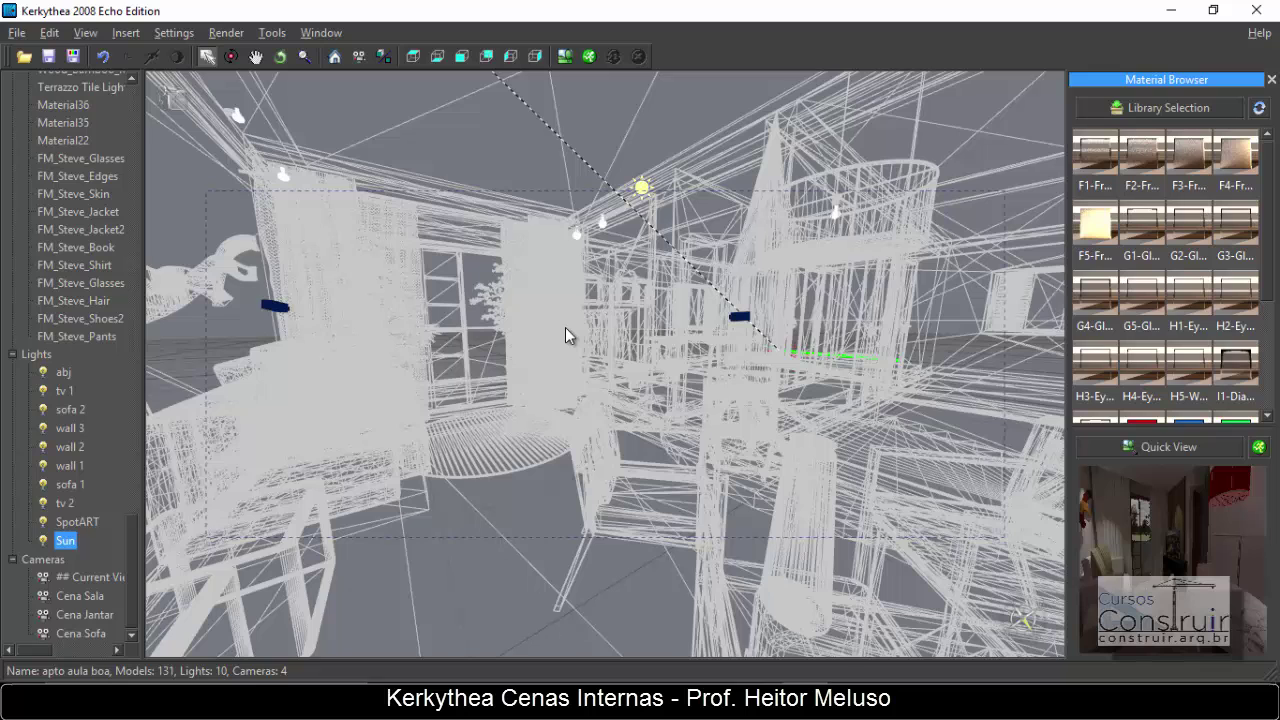
key(Page_Down)
key(Page_Up)
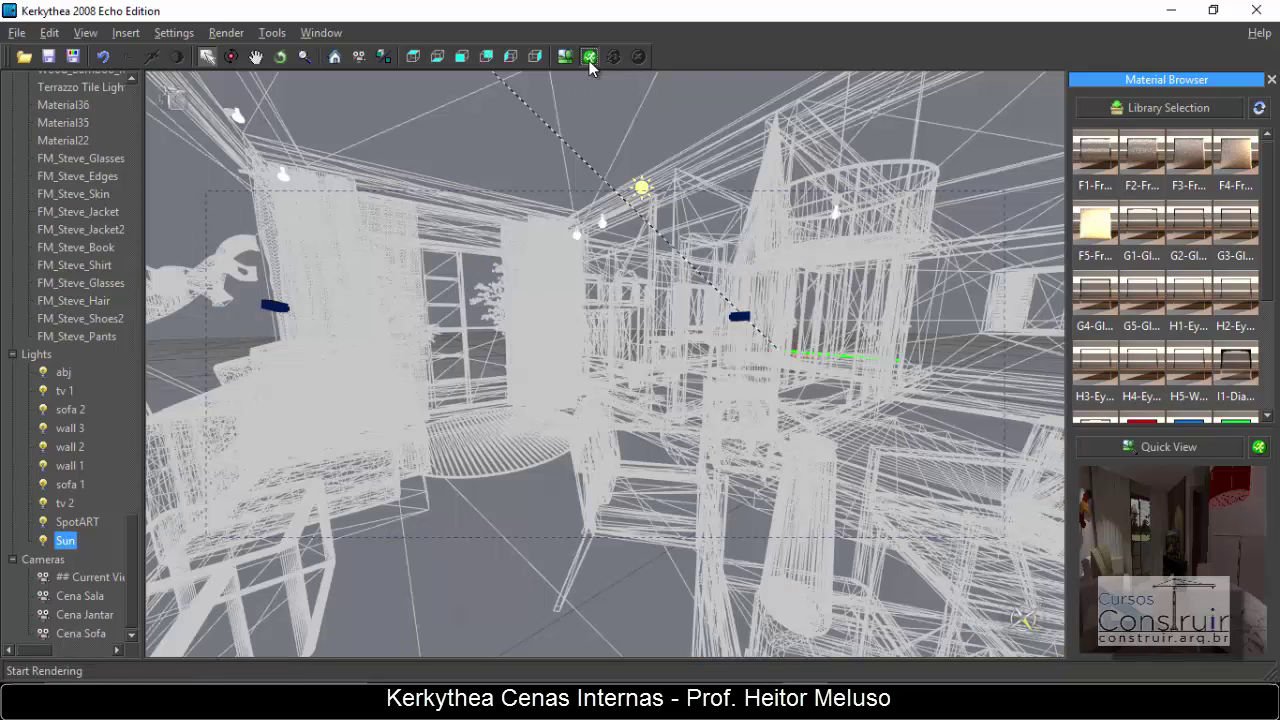
Render the current living room view at 1362x591 with 03. PhotonMap - Quick and 4 threads, and review the result.
click(590, 58)
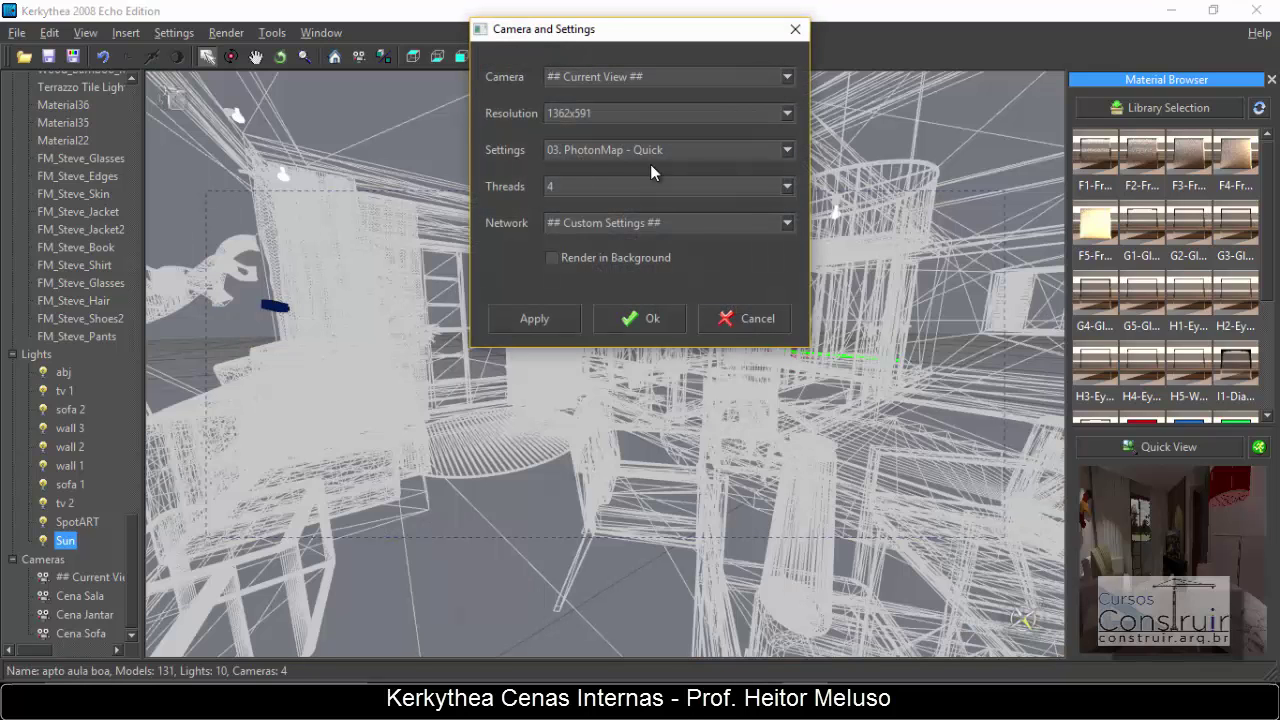
click(645, 318)
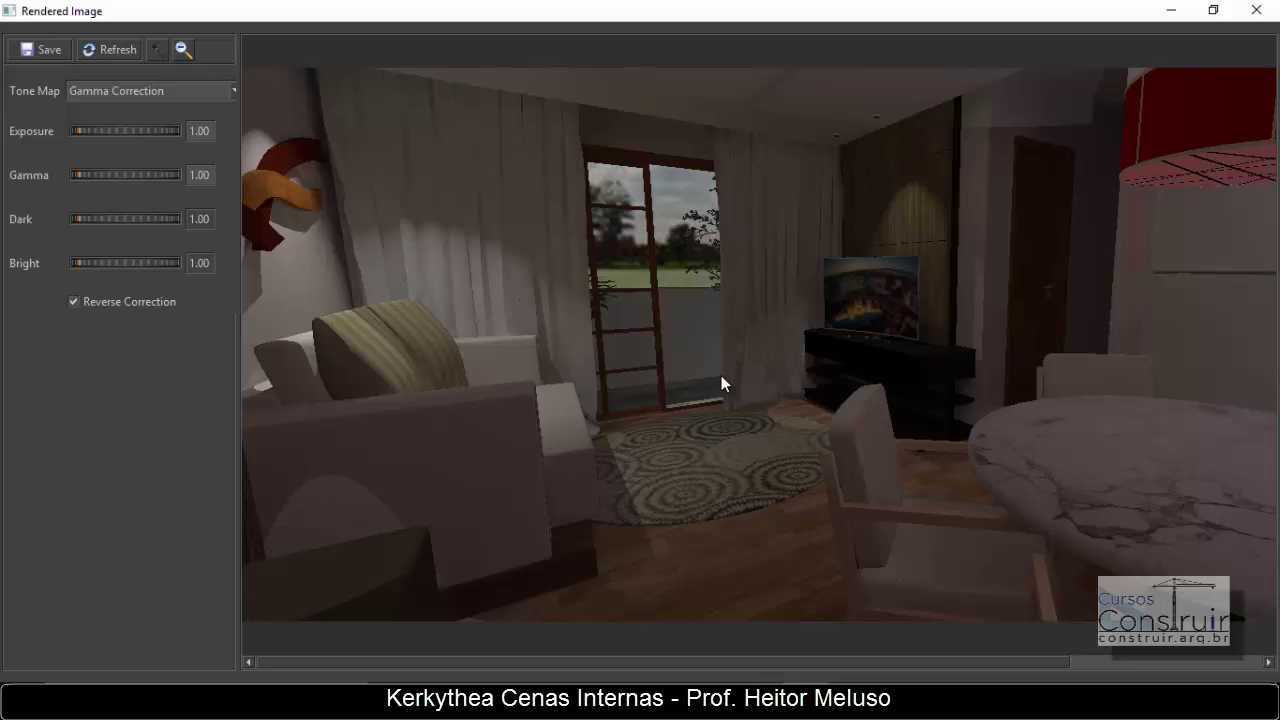
click(1256, 10)
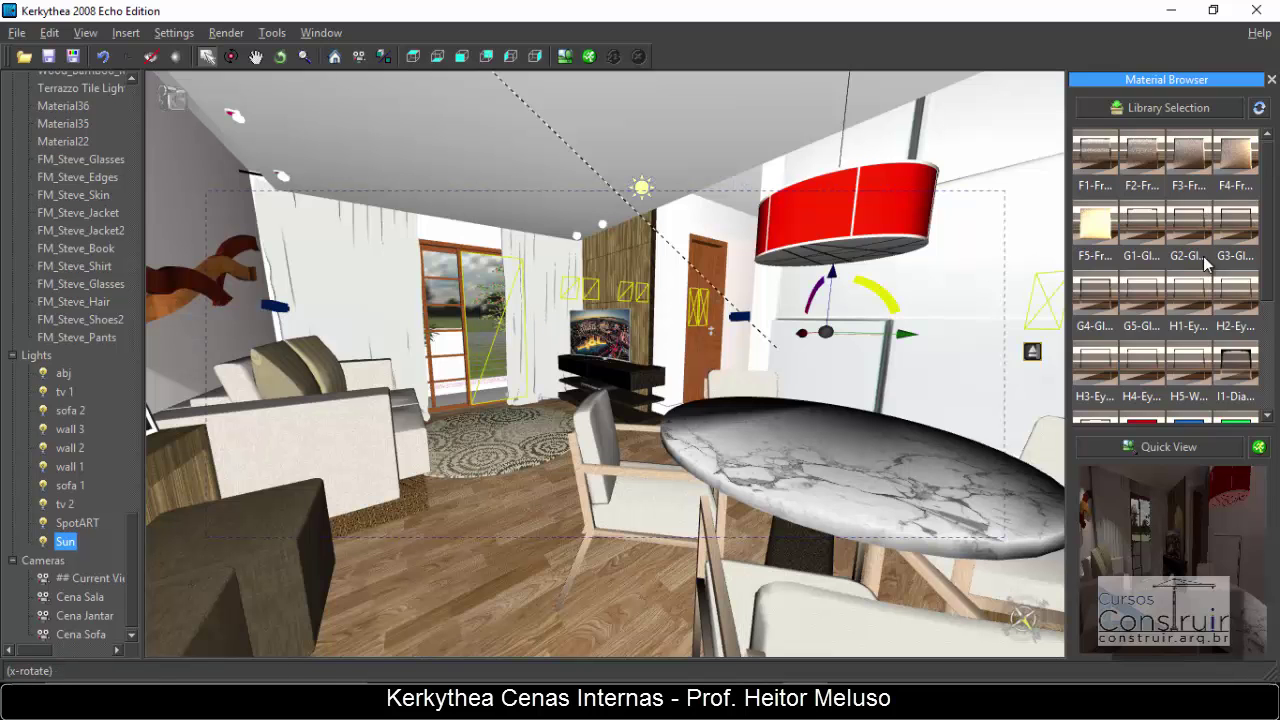
Apply the J4 thin glass library material to the glass panes of the balcony door and windows.
scroll(1218, 316, down, 3)
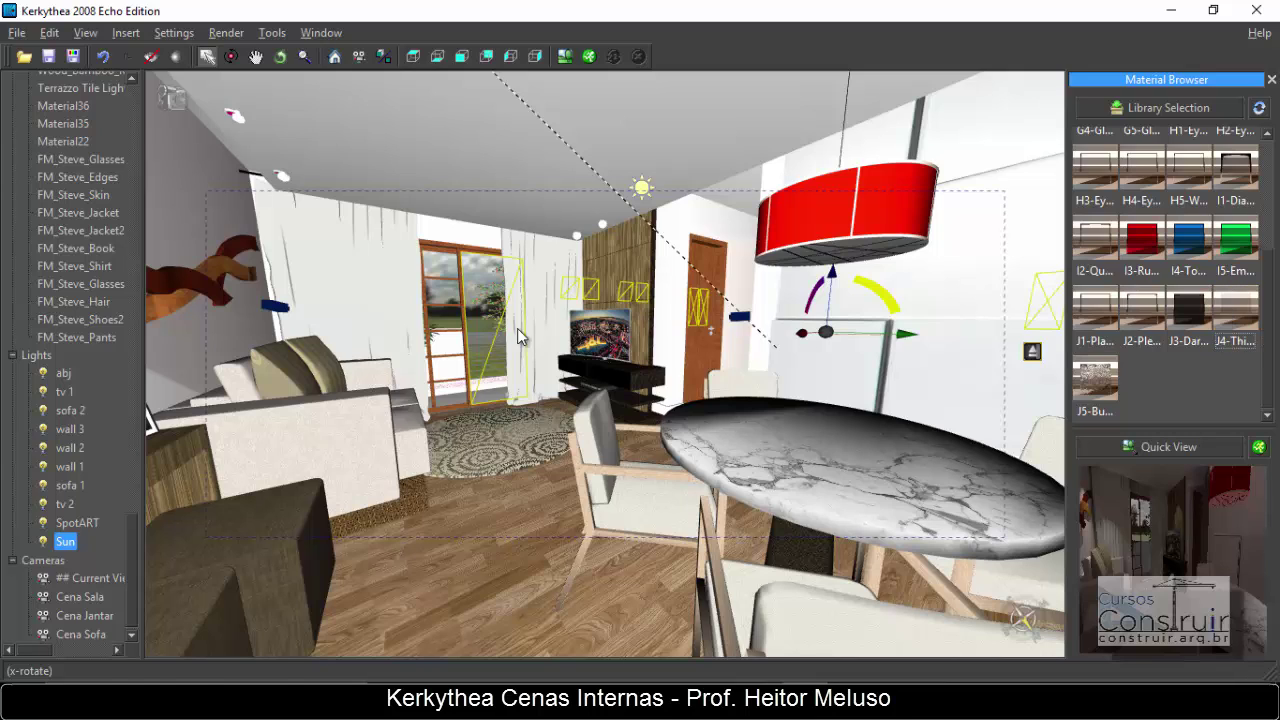
click(455, 352)
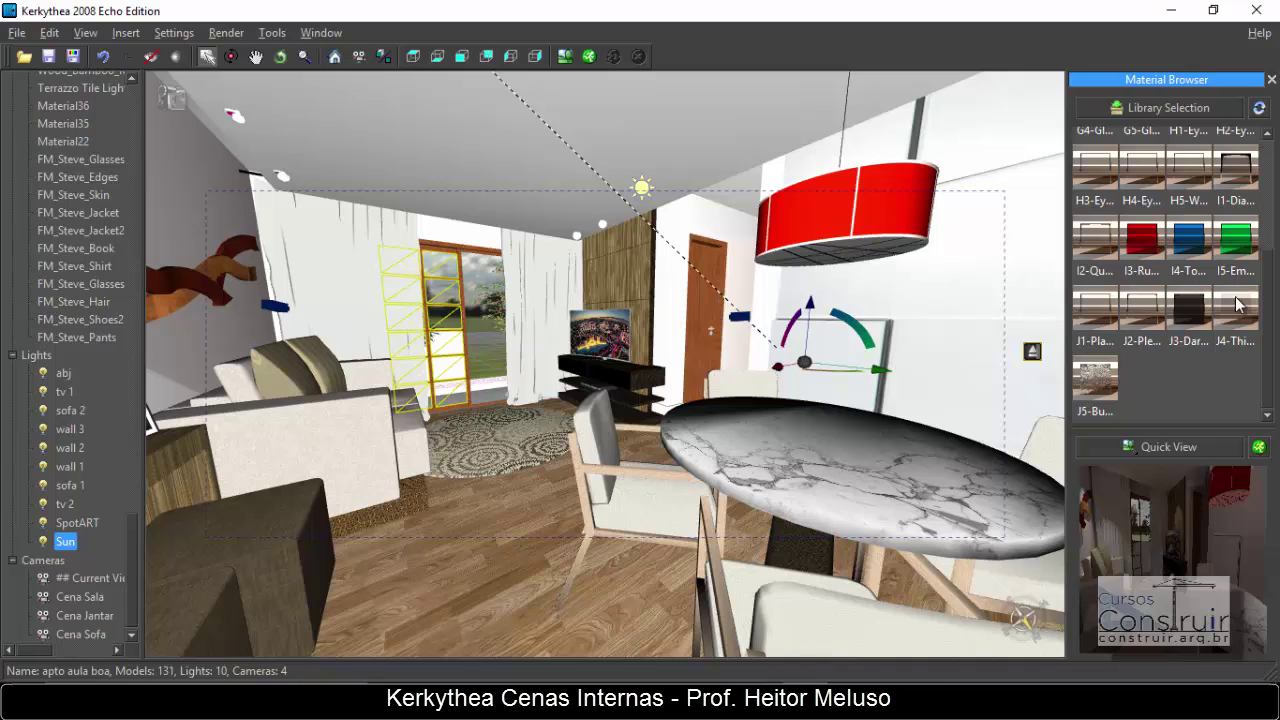
click(488, 316)
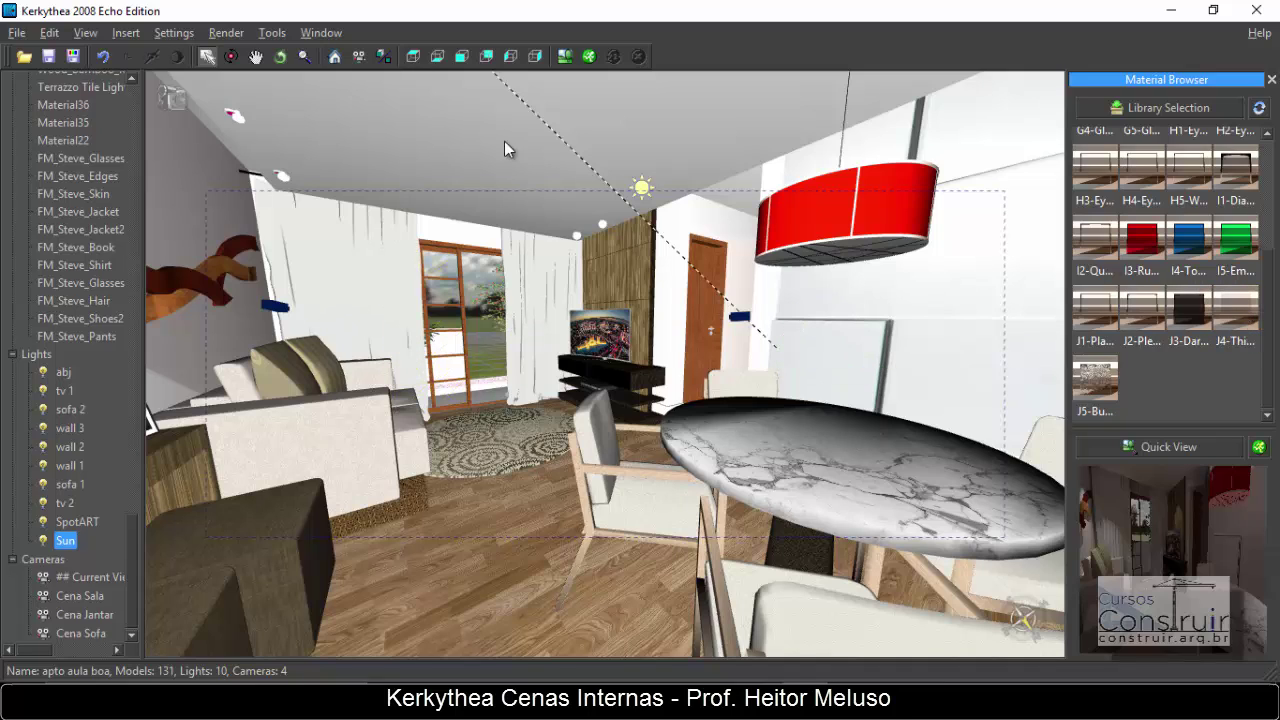
Render the living room view again with 03. PhotonMap - Quick and inspect the new glass and incoming light at full size.
click(590, 57)
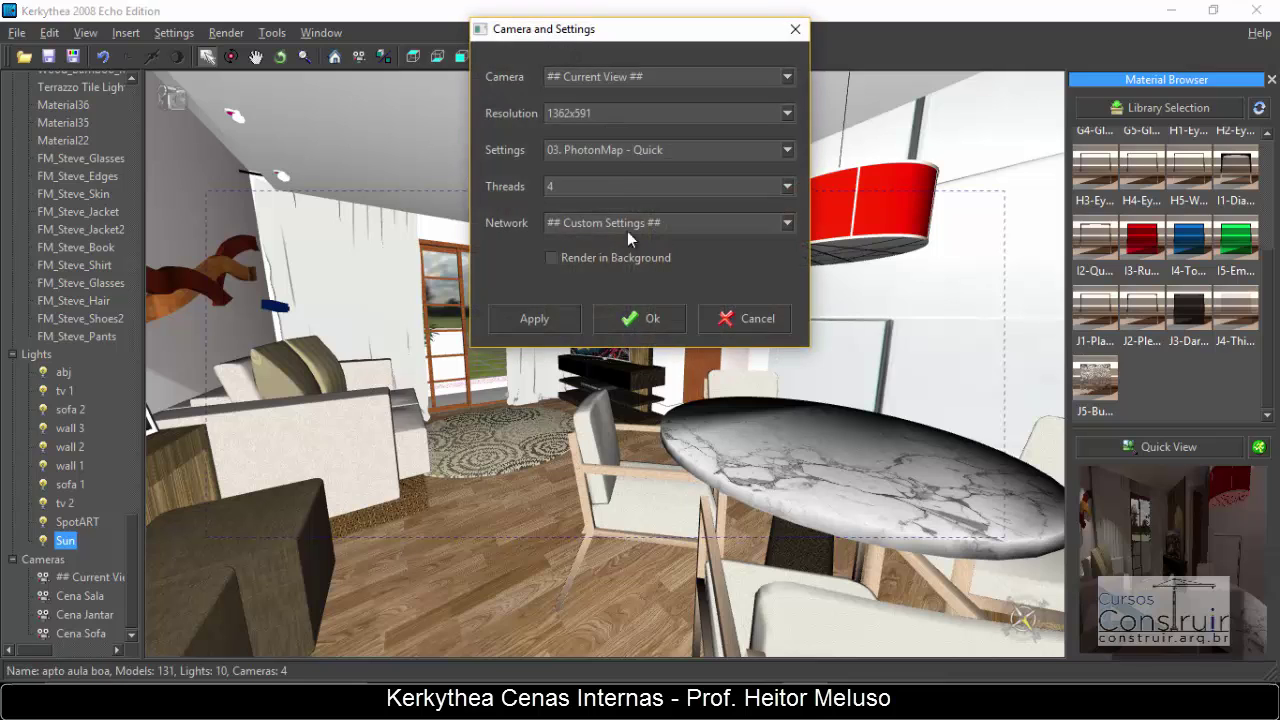
click(640, 318)
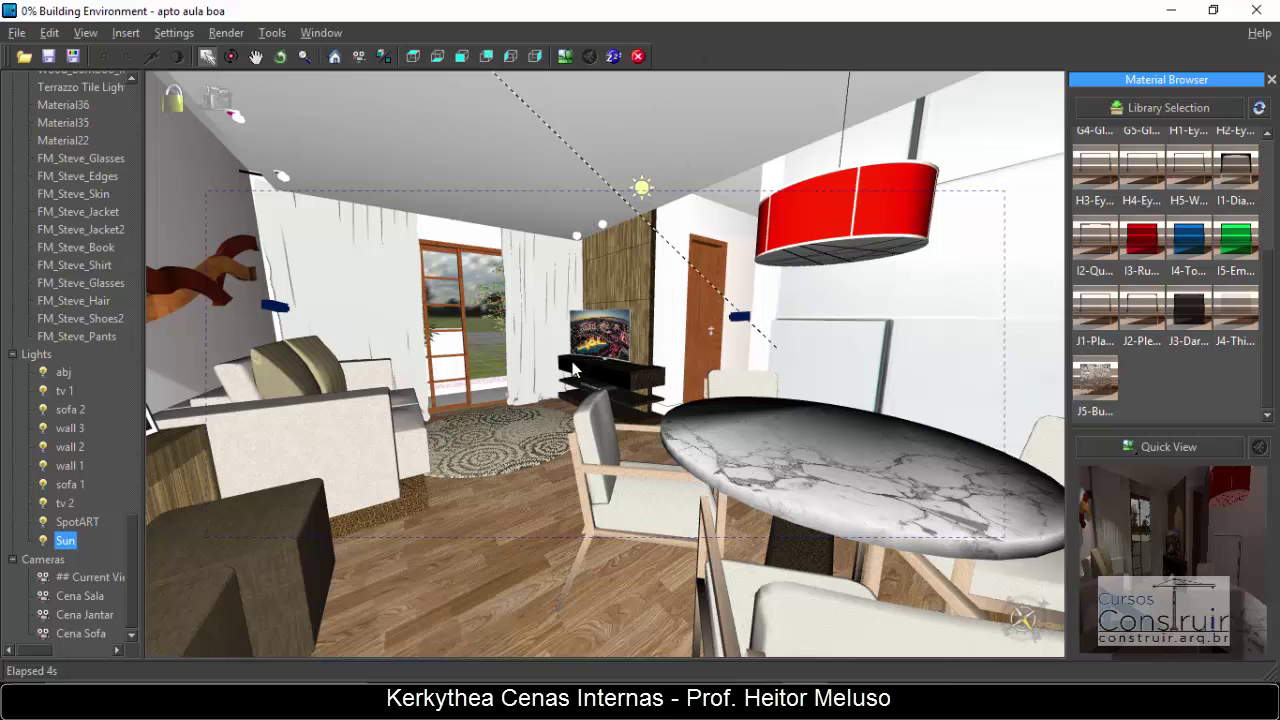
click(565, 56)
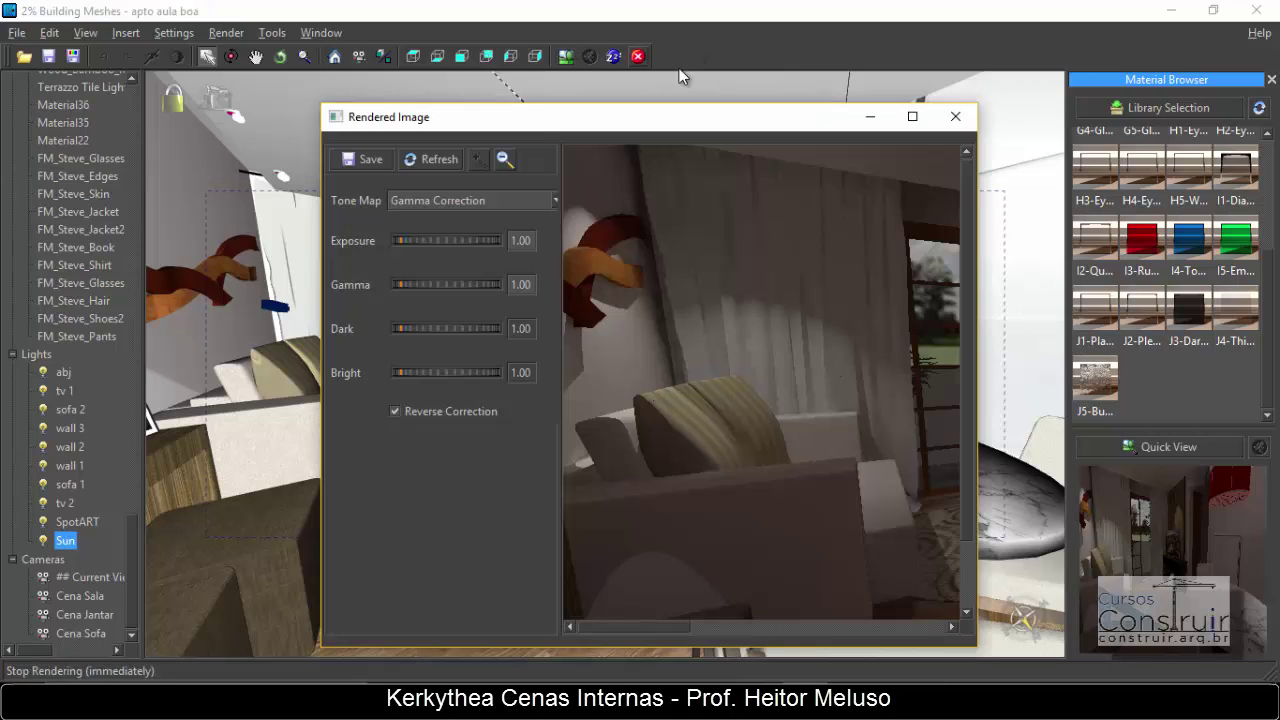
click(912, 117)
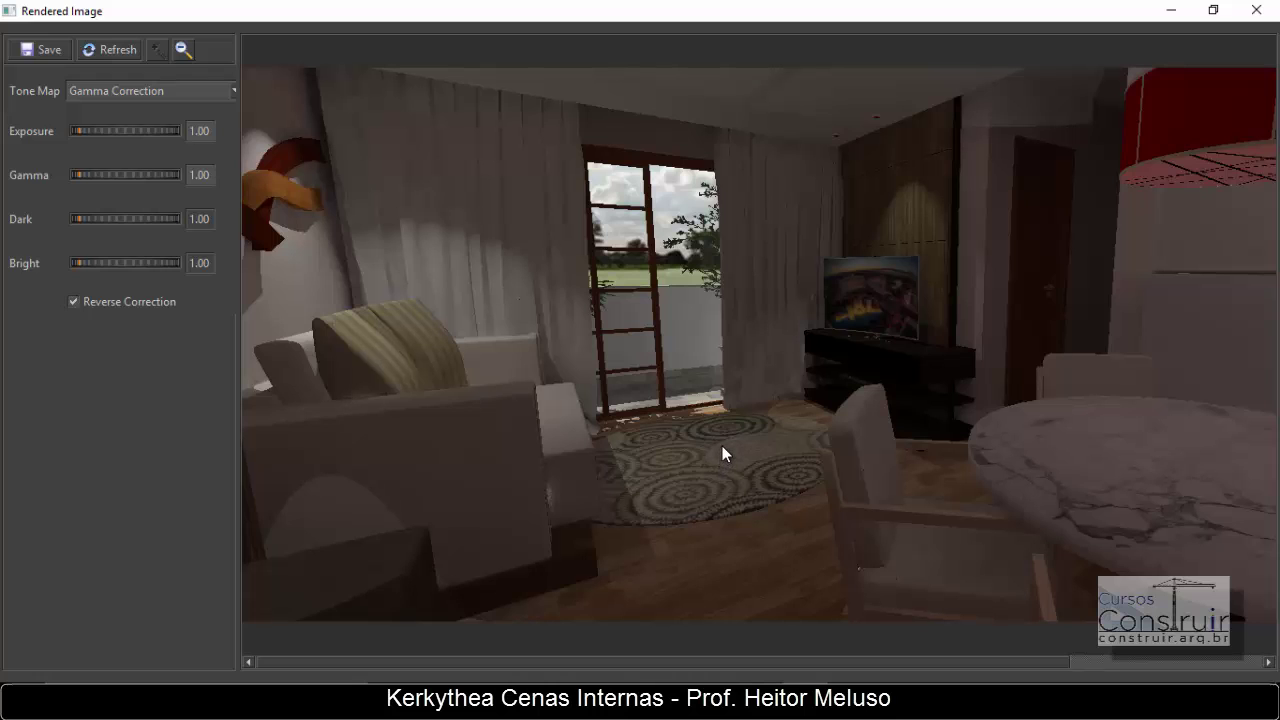
click(1258, 9)
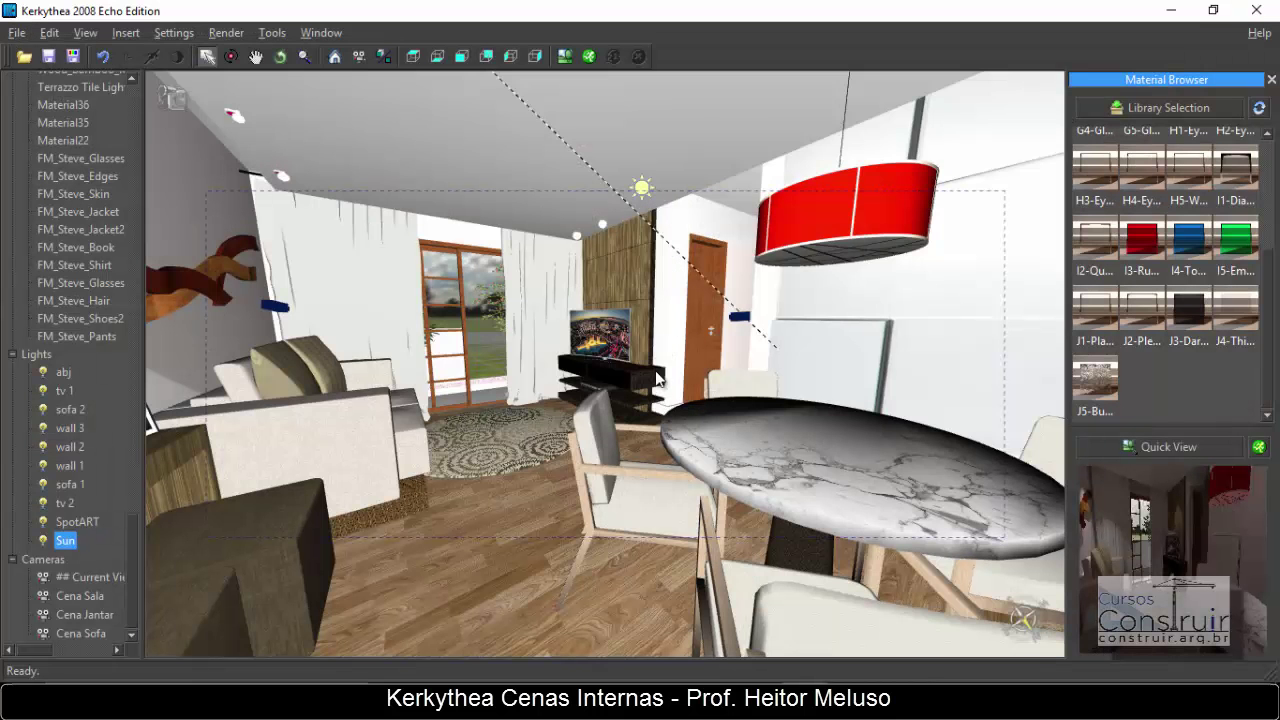
Show the whole house from outside on the balcony side and render the current view at 1362x591 with 03. PhotonMap - Quick and 4 threads.
scroll(589, 402, down, 3)
drag(588, 408, 753, 441)
click(485, 476)
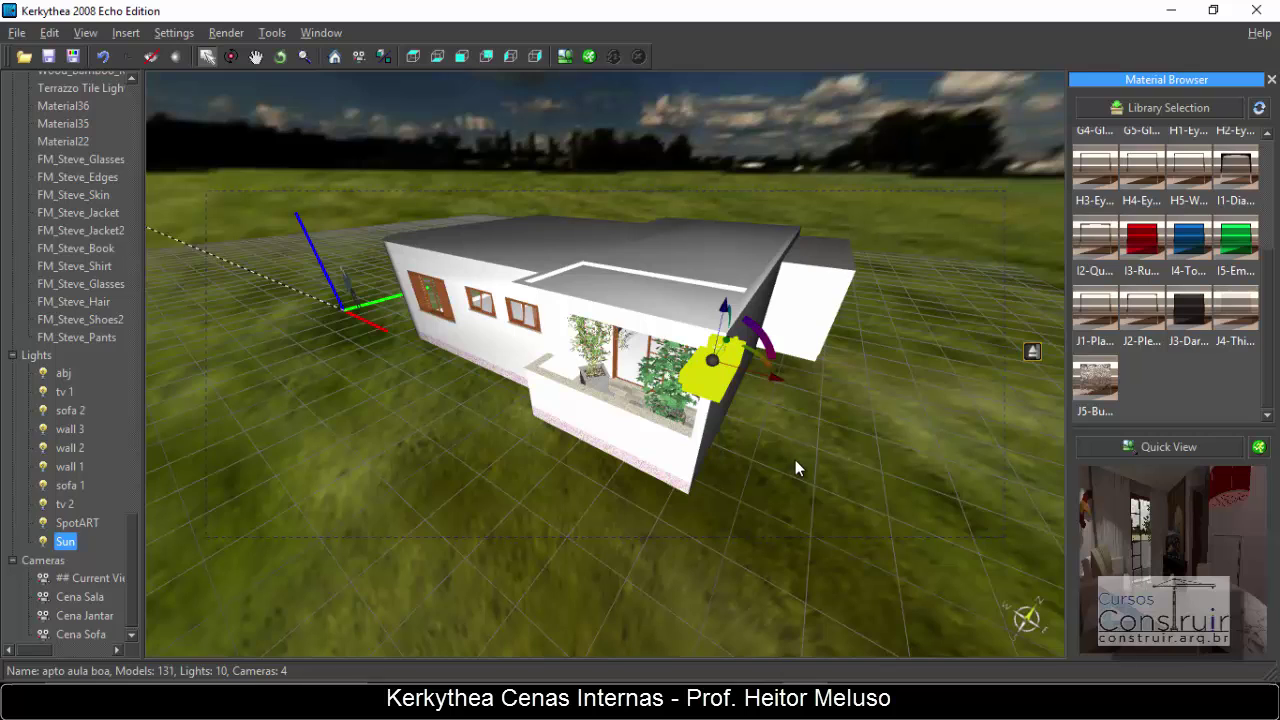
click(797, 468)
click(589, 56)
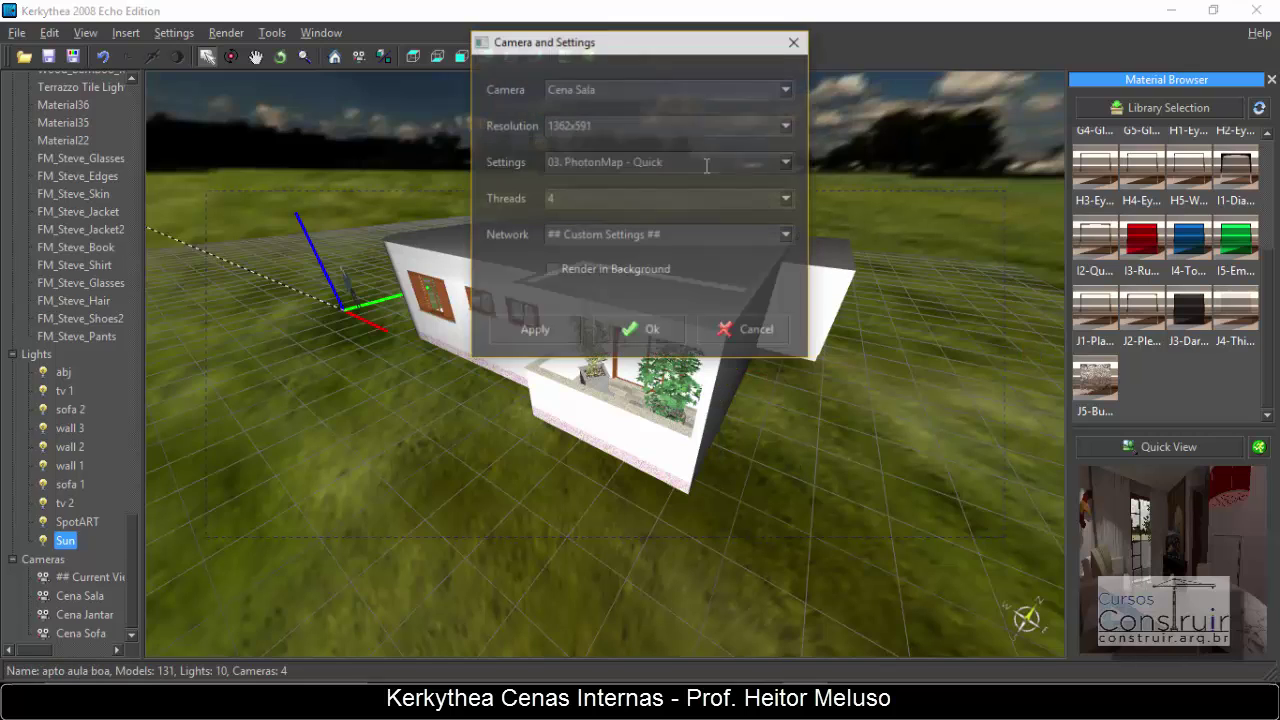
click(671, 92)
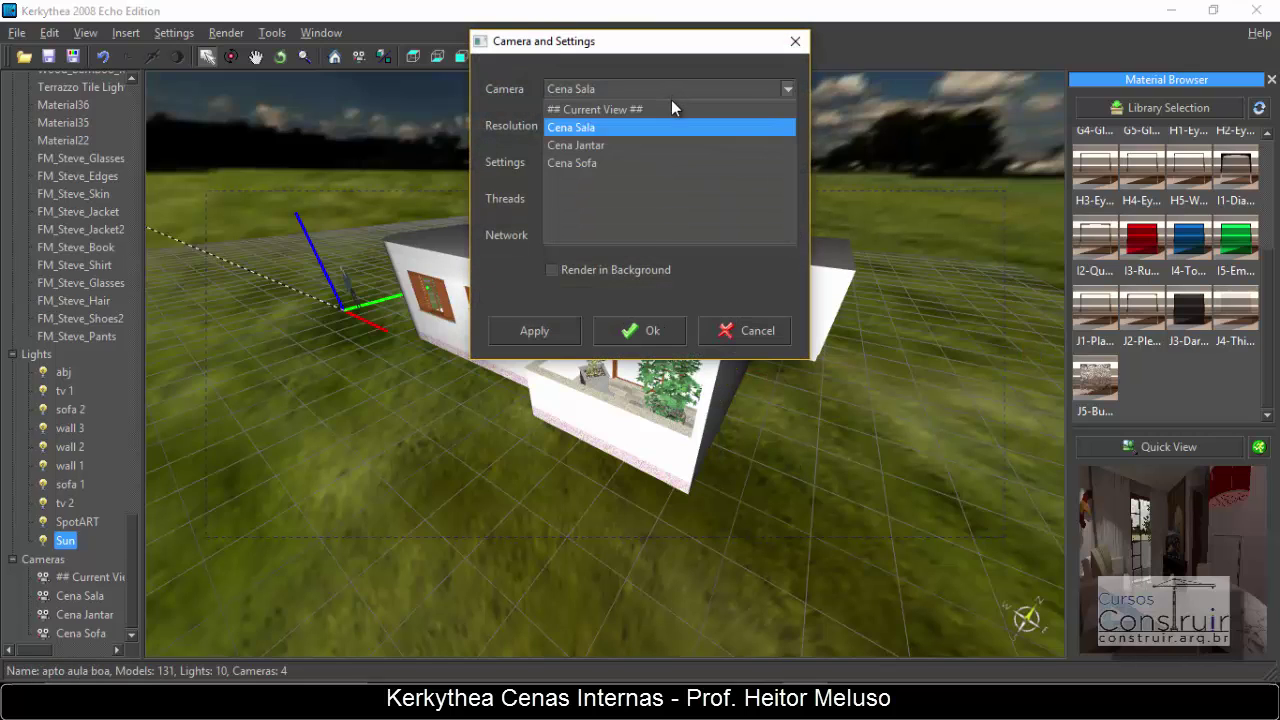
click(671, 94)
click(668, 91)
click(666, 110)
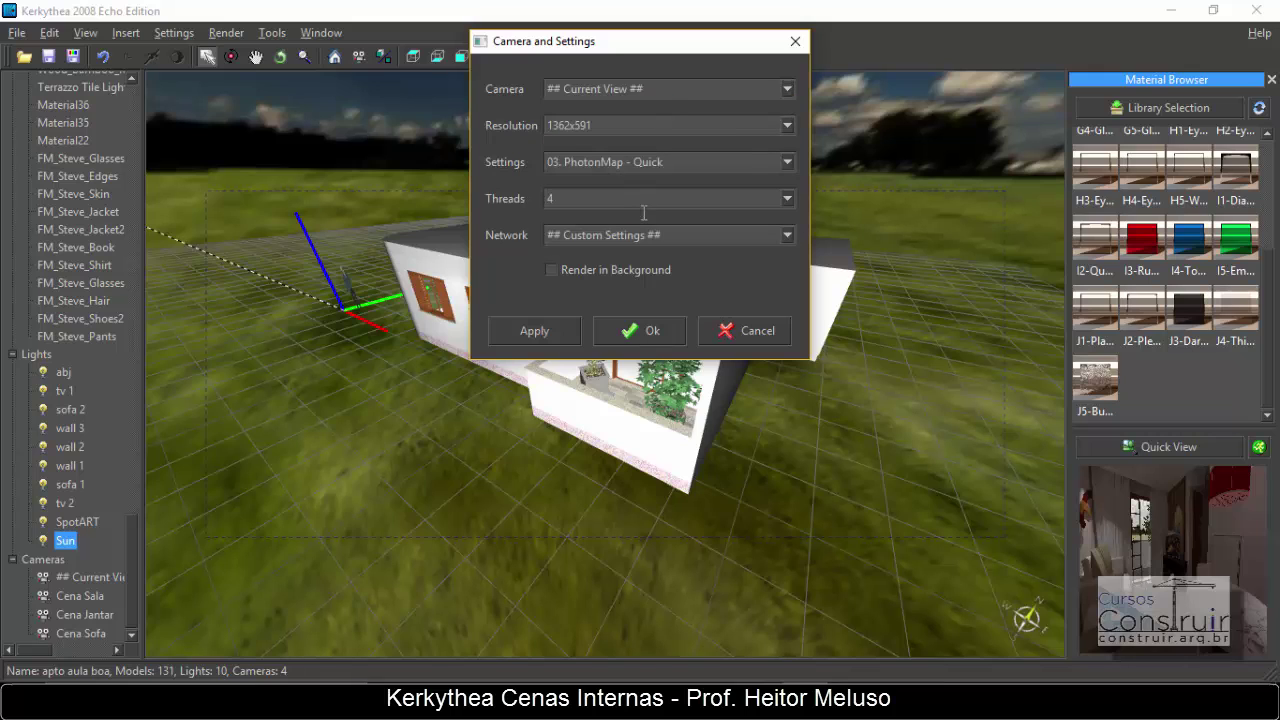
click(675, 330)
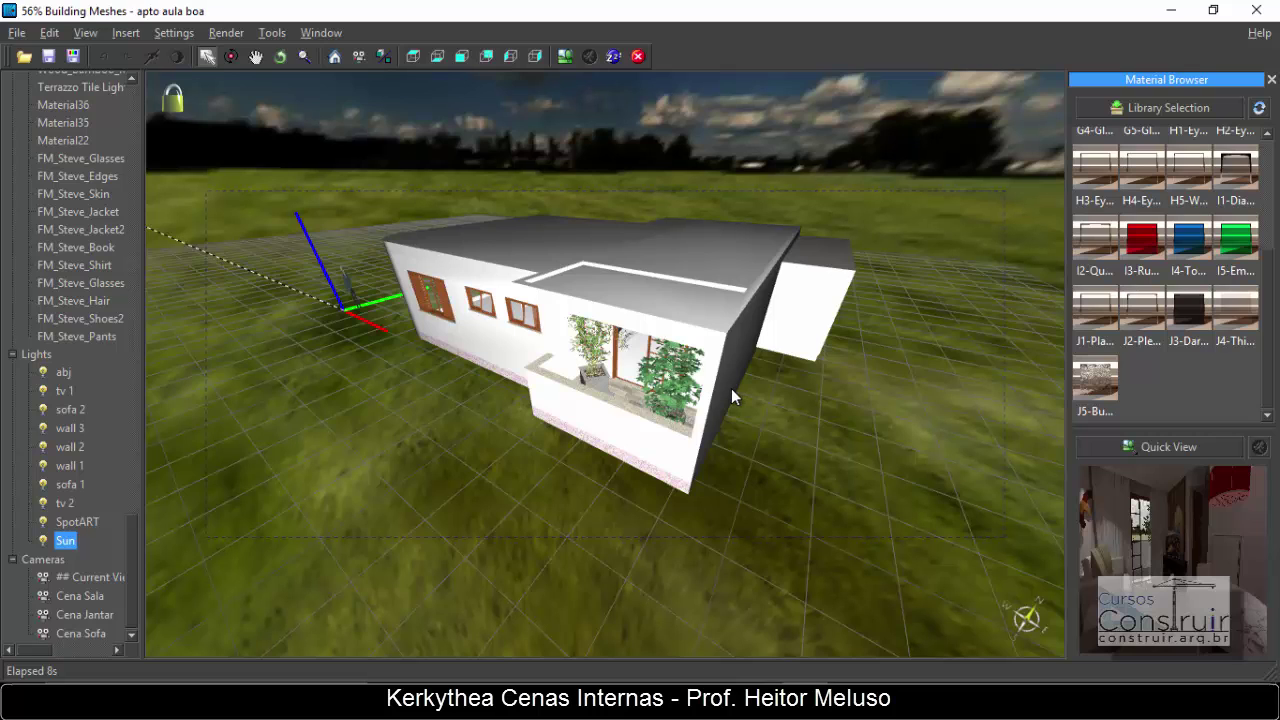
Inspect the exterior render in the maximized image window, zoomed out to show the whole house.
click(564, 57)
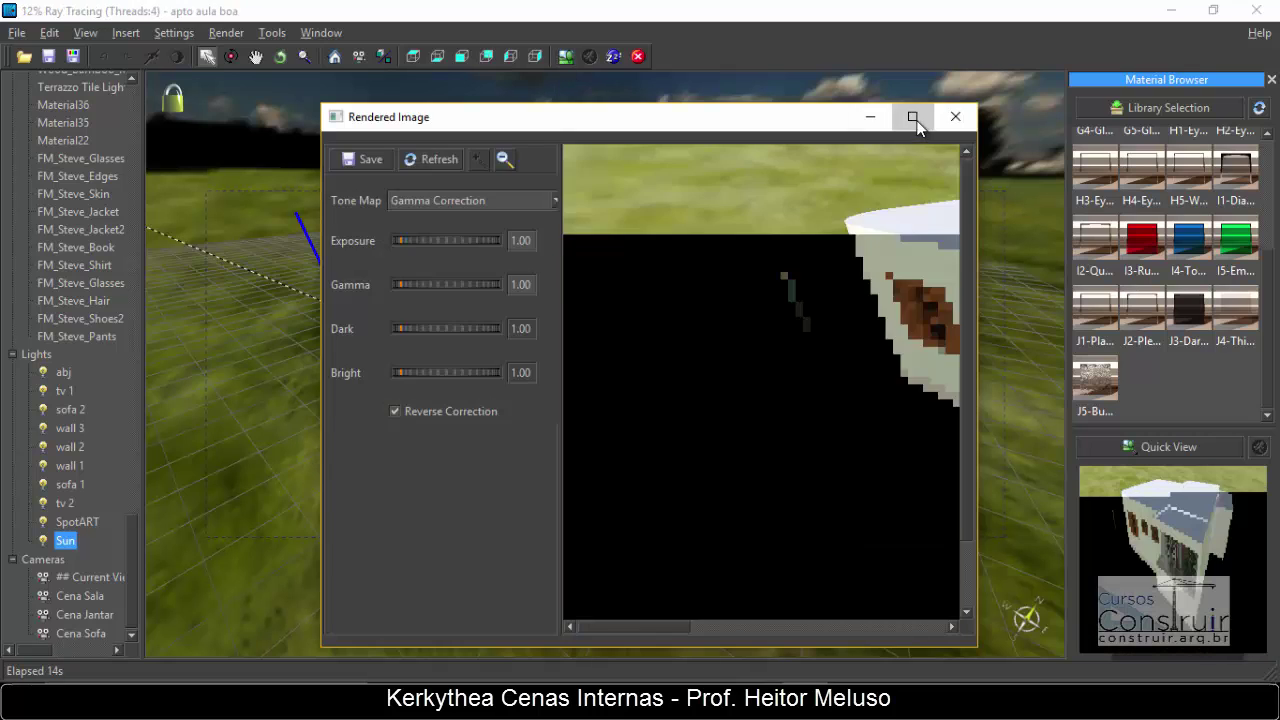
click(911, 117)
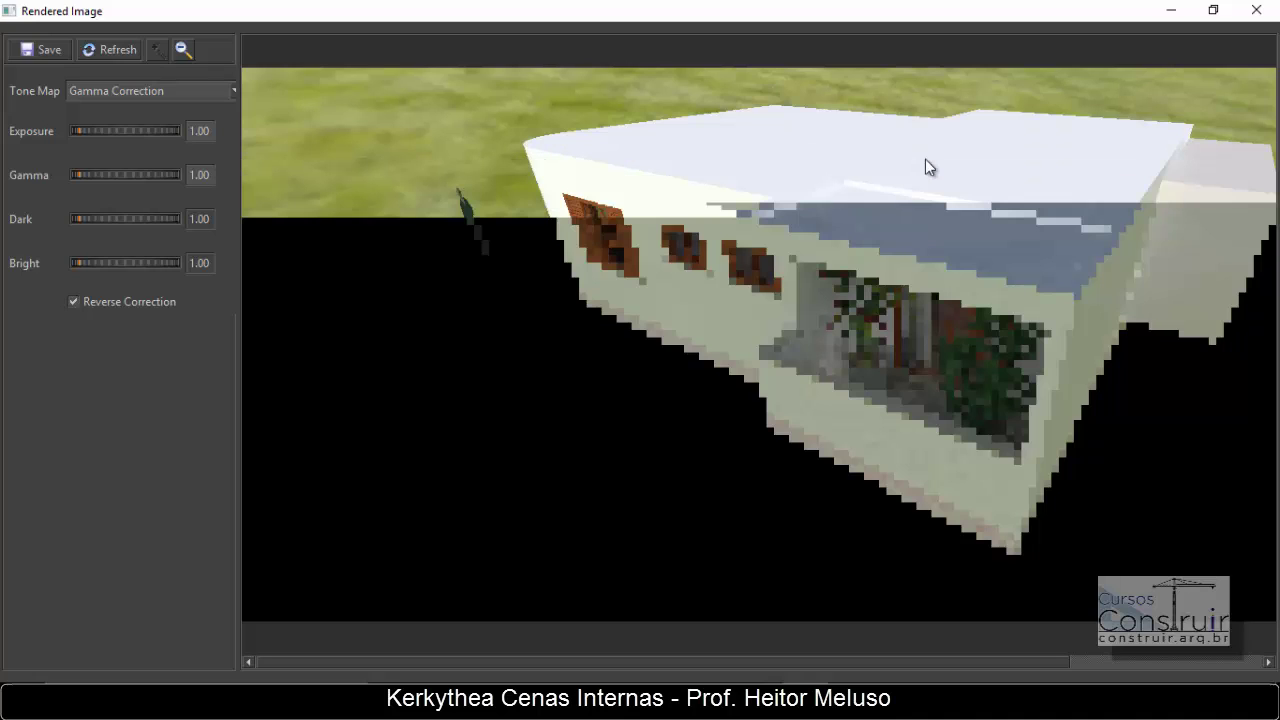
click(183, 49)
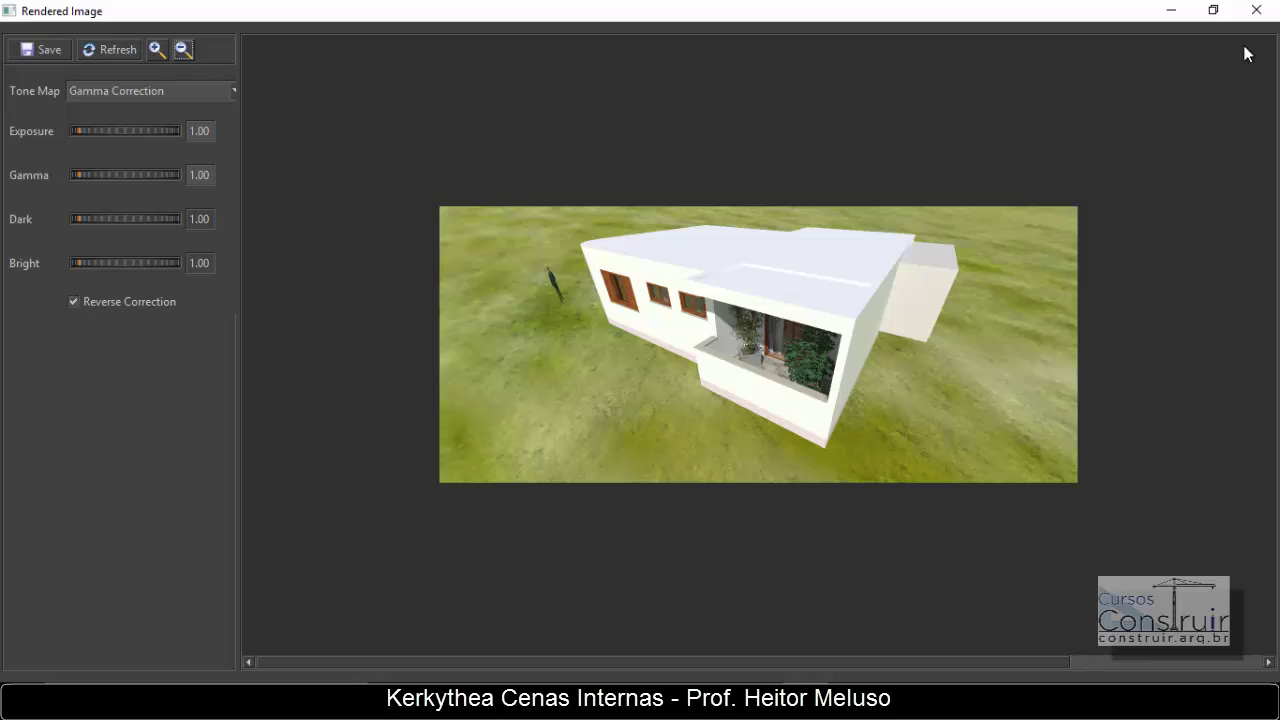
click(1256, 10)
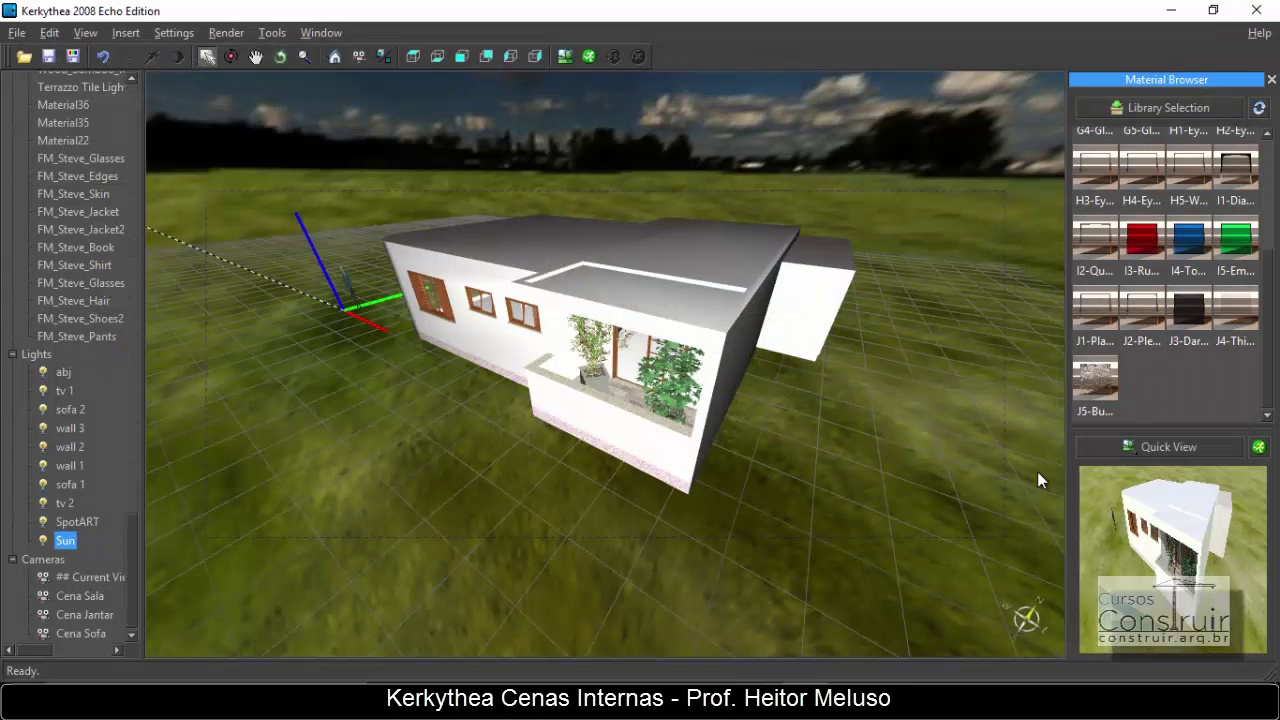
Shift the Sun light's direction slightly and render the current exterior view at 1362x591 with 03. PhotonMap - Quick and 4 threads.
click(65, 541)
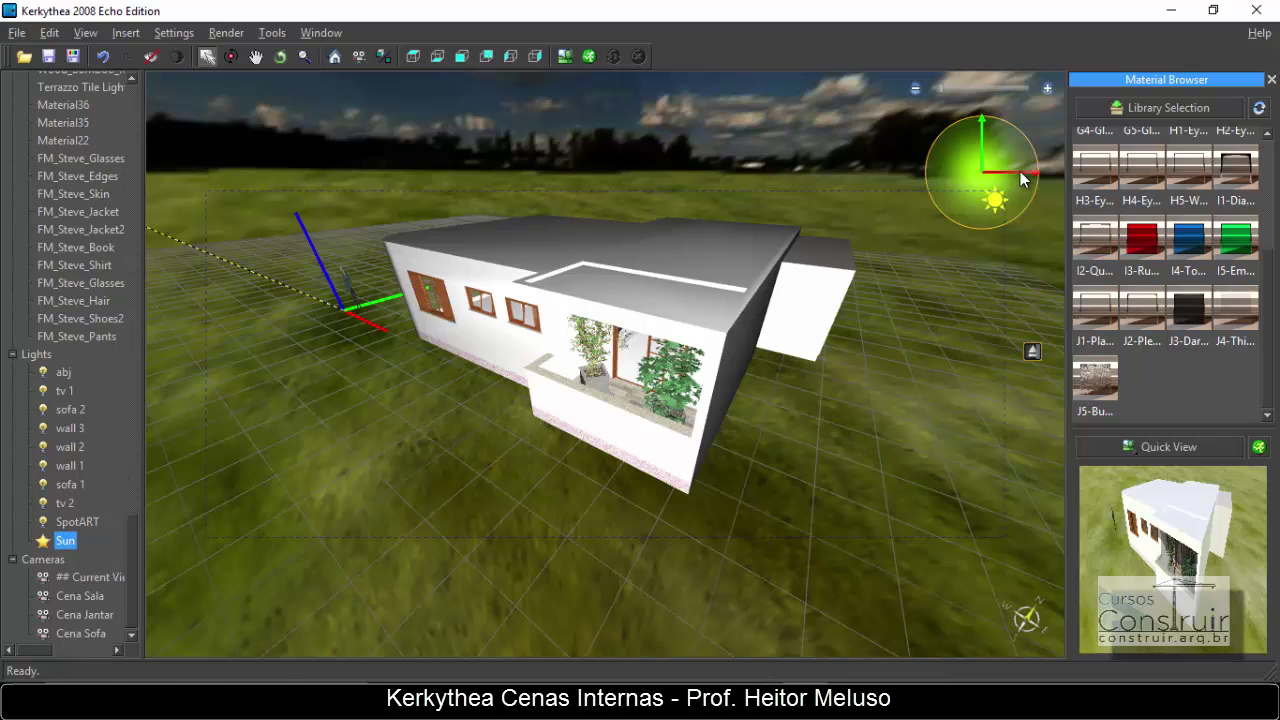
mouse_move(980, 200)
mouse_down()
mouse_move(957, 199)
mouse_move(970, 205)
mouse_up()
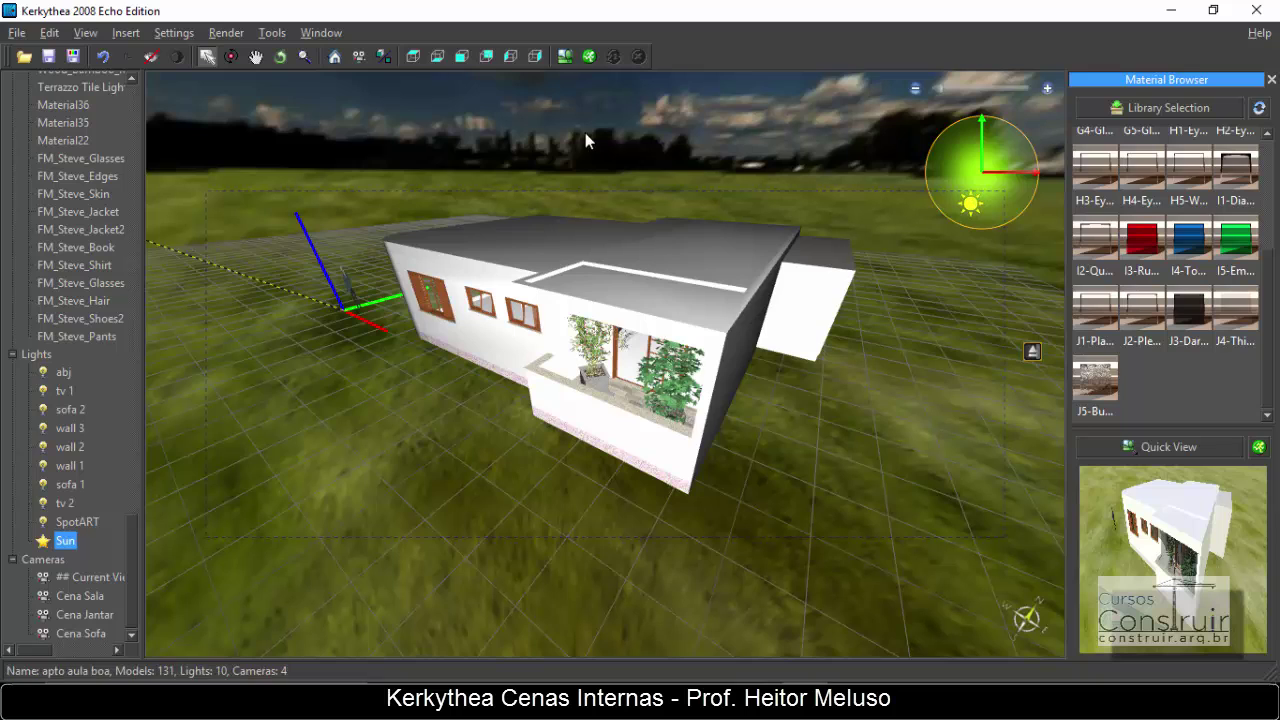
click(594, 57)
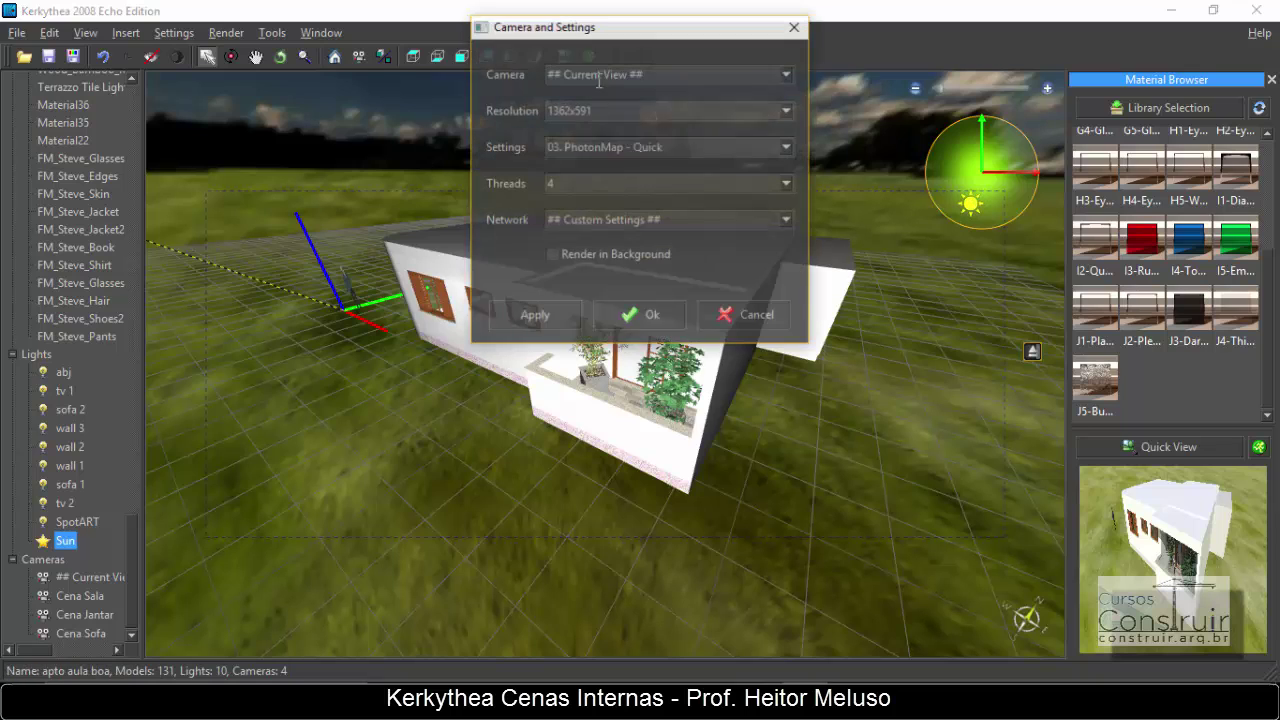
click(652, 315)
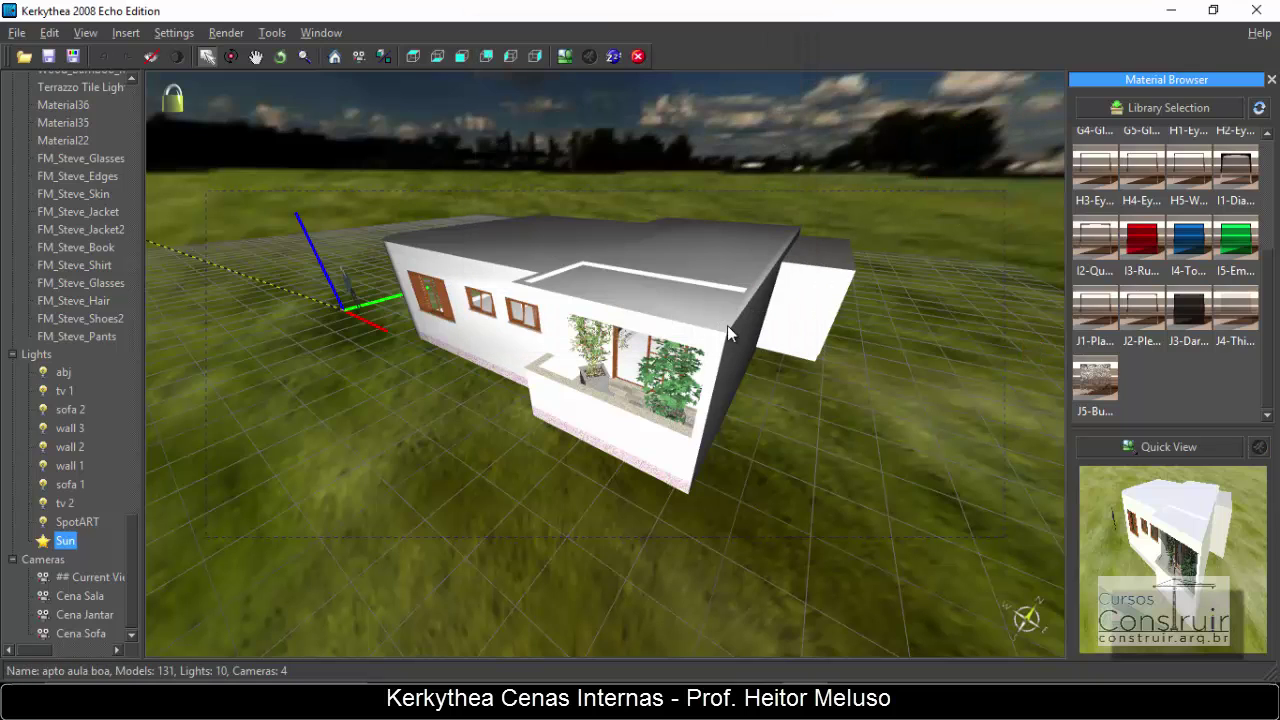
Inspect the exterior render and the living room render at full size to judge the new sun direction.
click(565, 57)
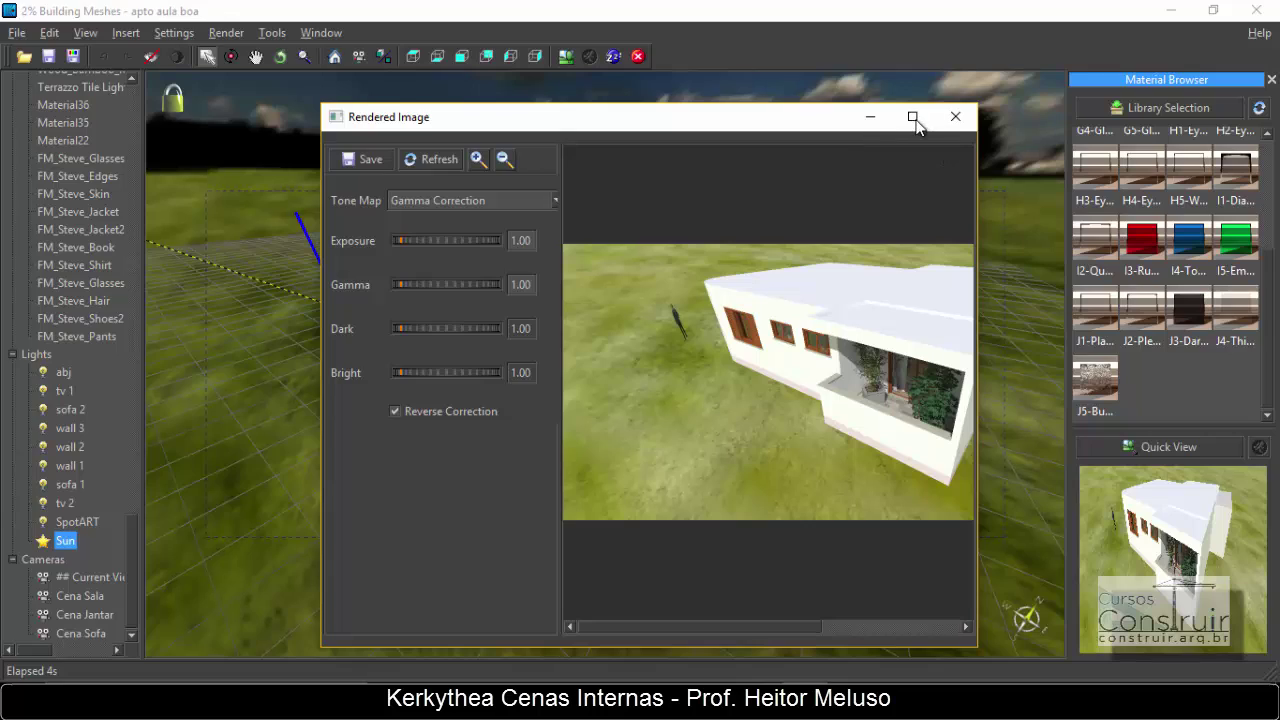
click(909, 114)
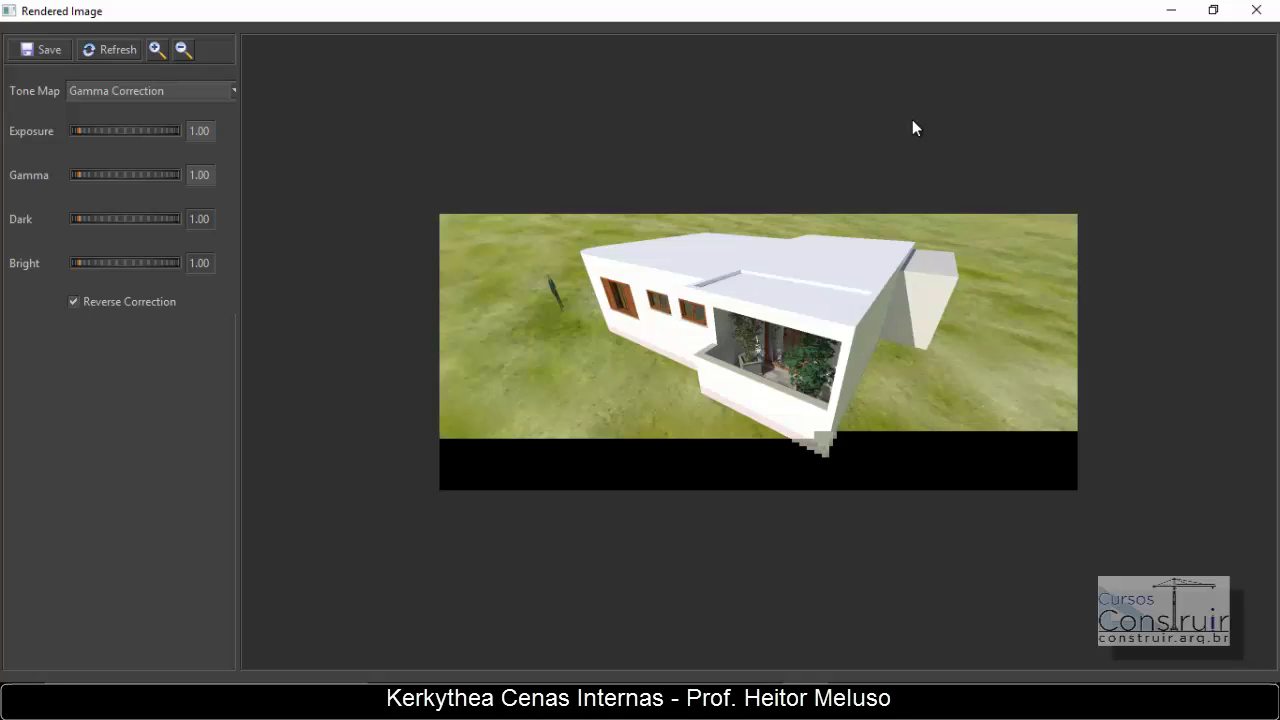
click(1256, 12)
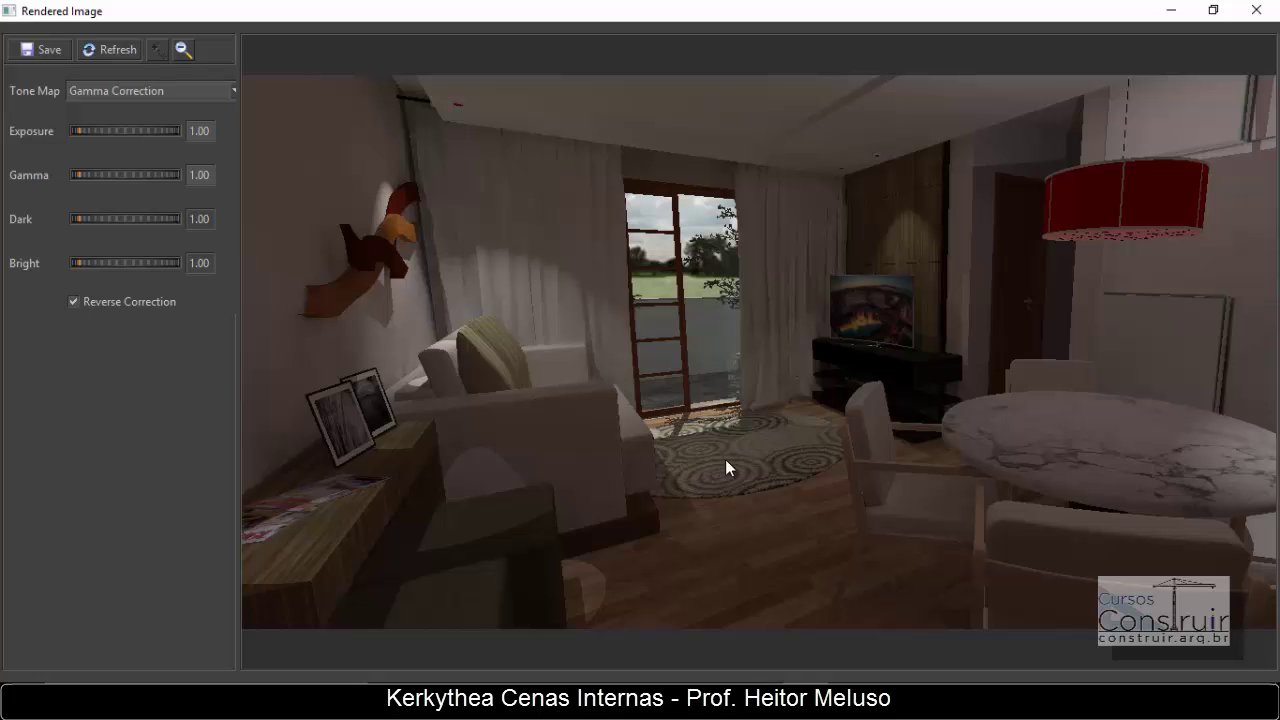
click(1256, 10)
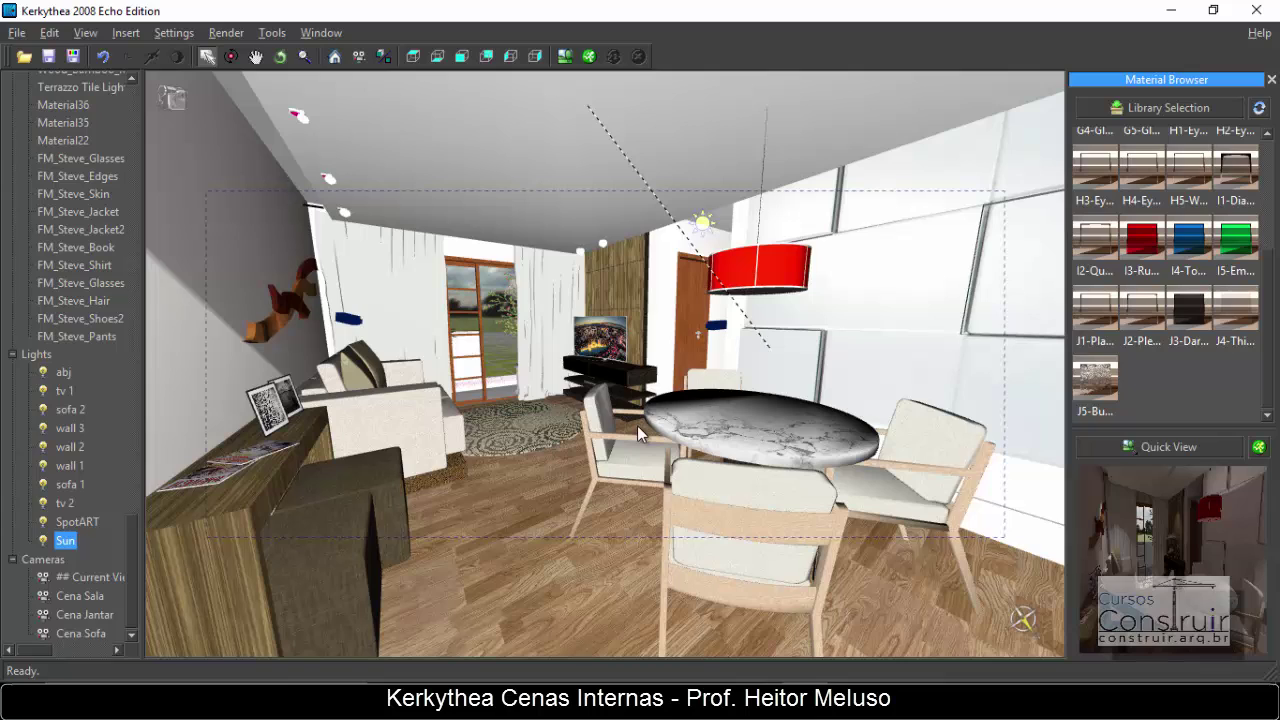
Apply the G1 glass library material to the round dining table top.
click(810, 420)
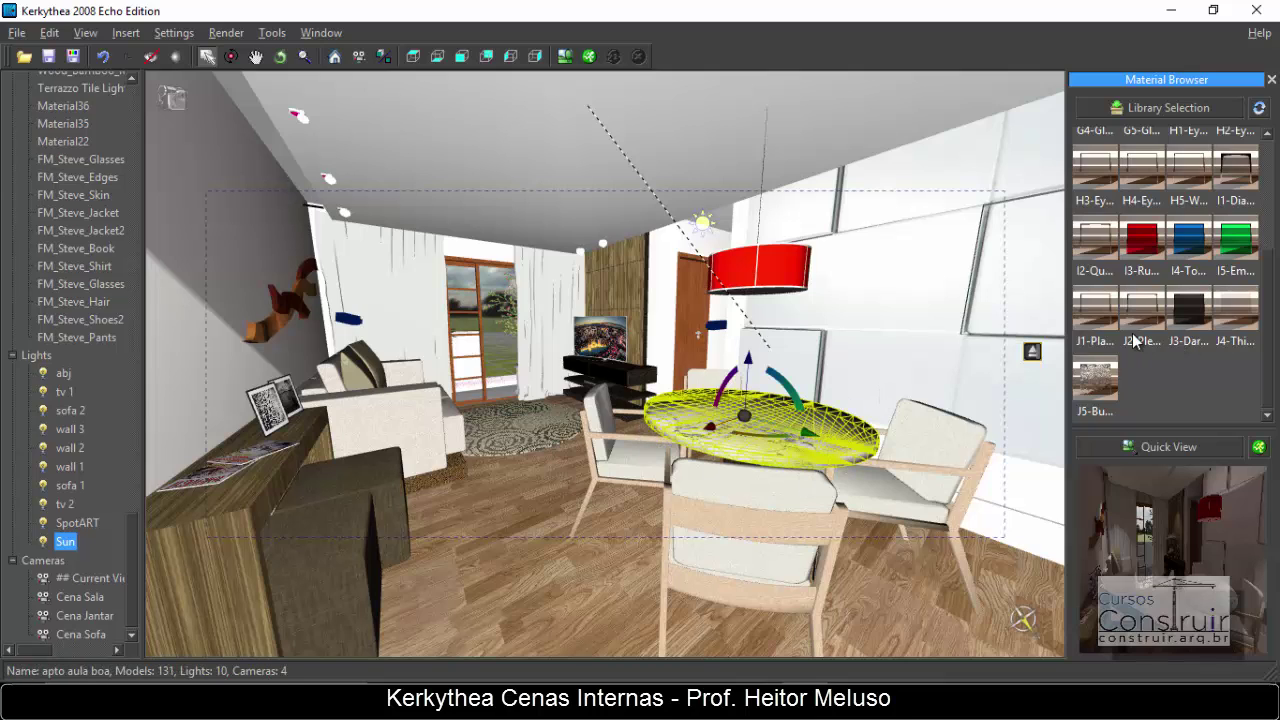
scroll(1127, 337, up, 3)
click(1138, 229)
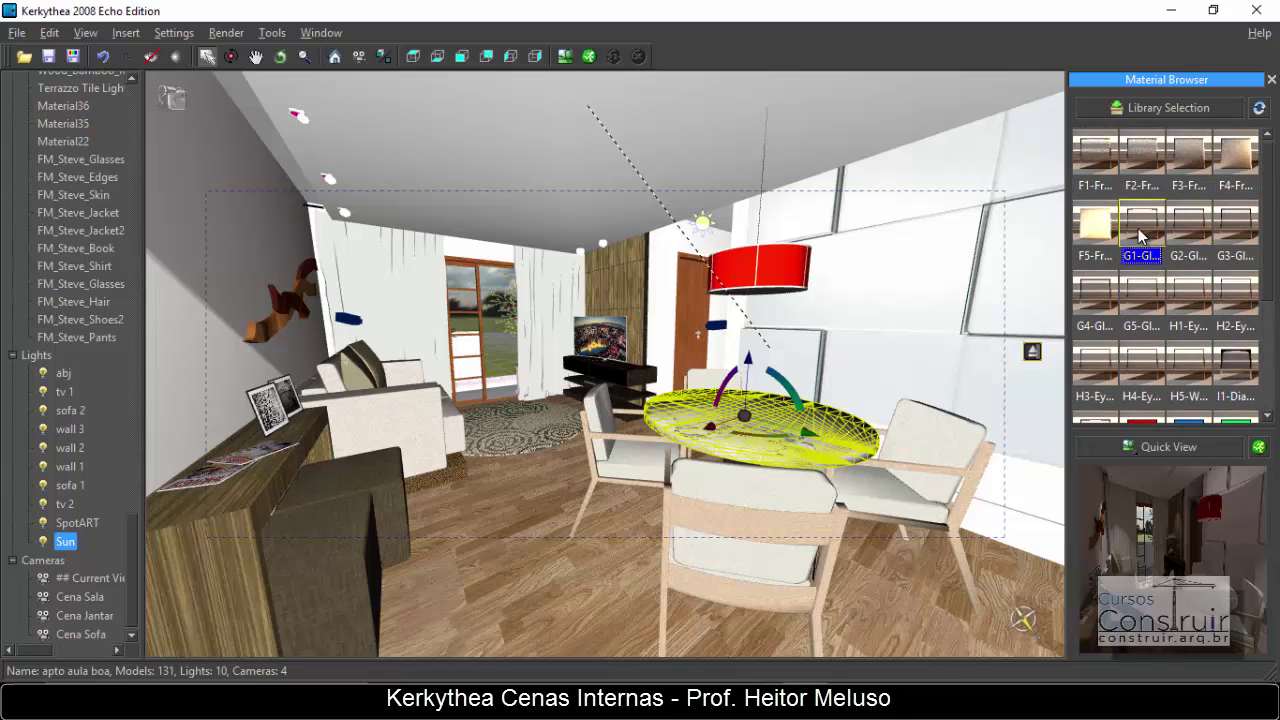
click(854, 371)
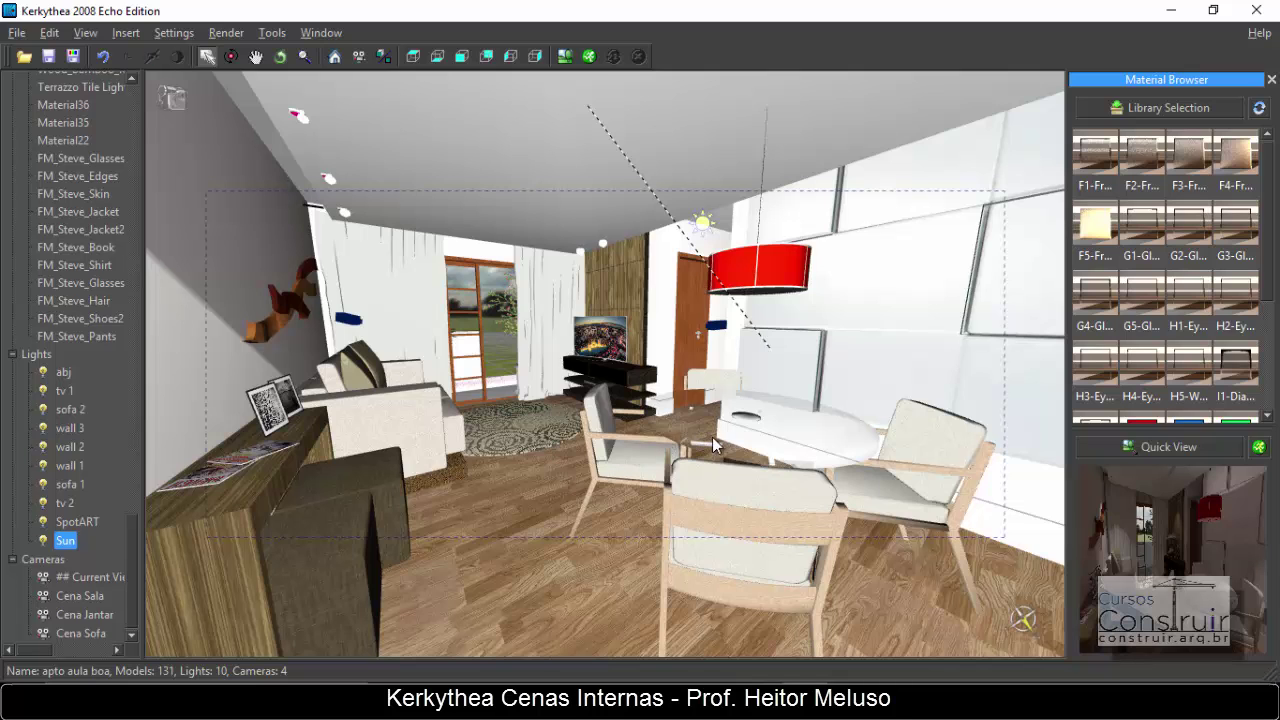
Examine the dining table and its surroundings in the living room from closer and lower viewpoints.
middle_drag(759, 452, 825, 463)
click(825, 455)
scroll(854, 476, up, 3)
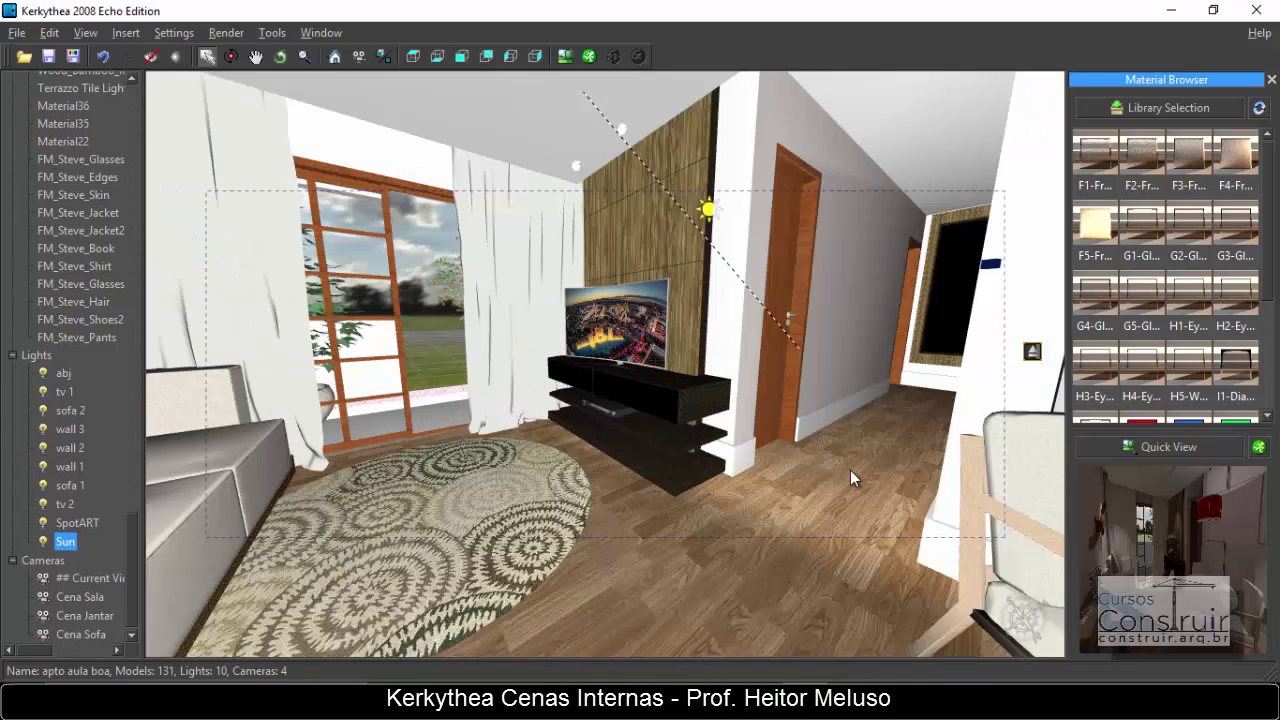
scroll(850, 470, down, 3)
click(878, 494)
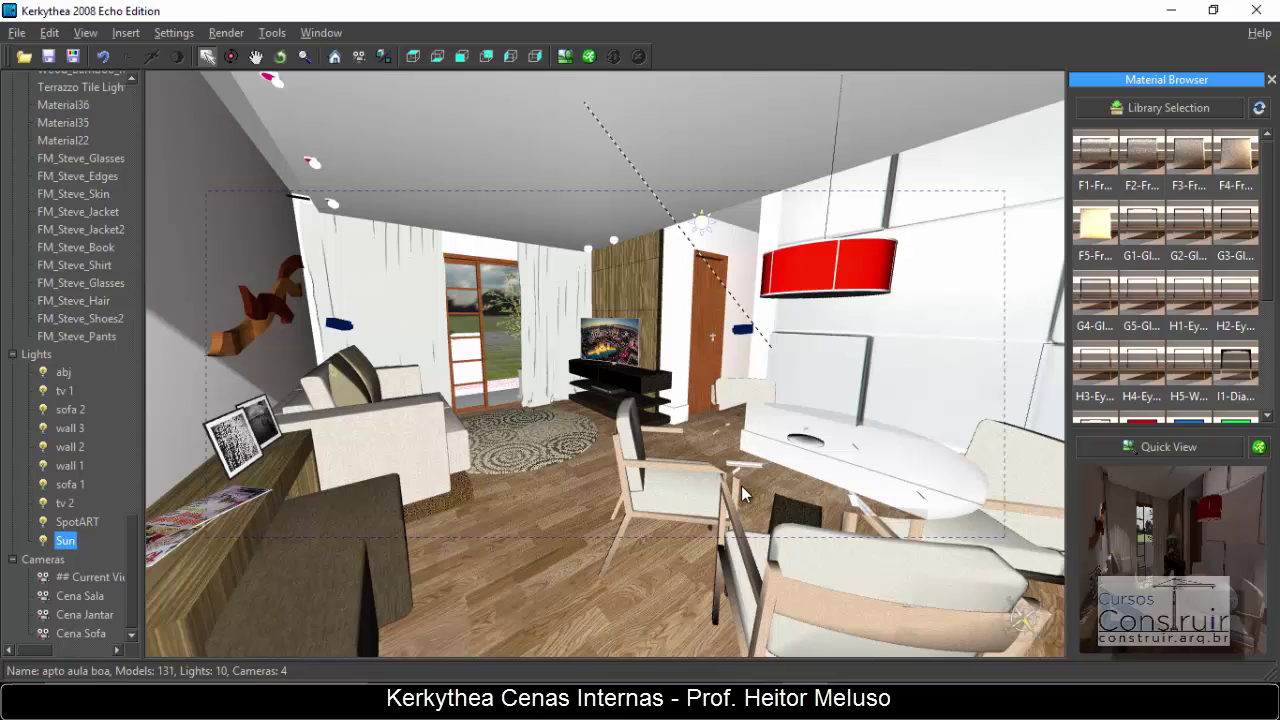
scroll(741, 485, up, 3)
scroll(740, 481, down, 2)
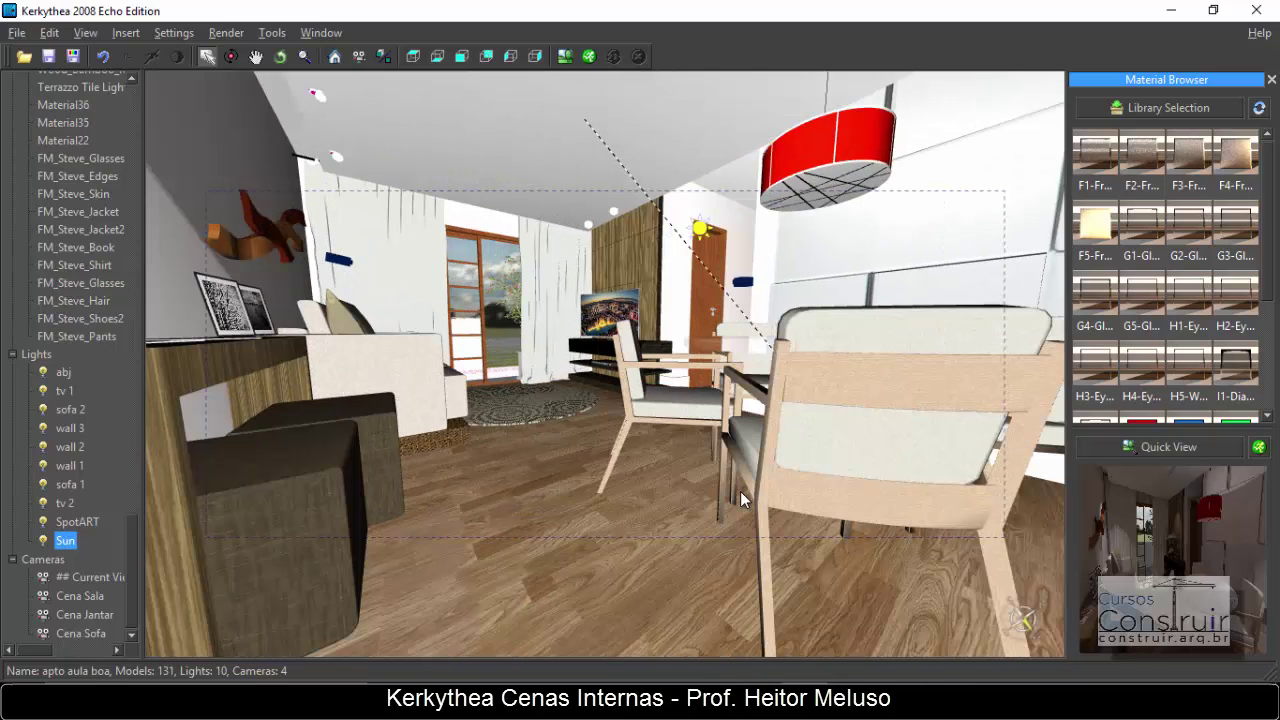
scroll(740, 491, down, 2)
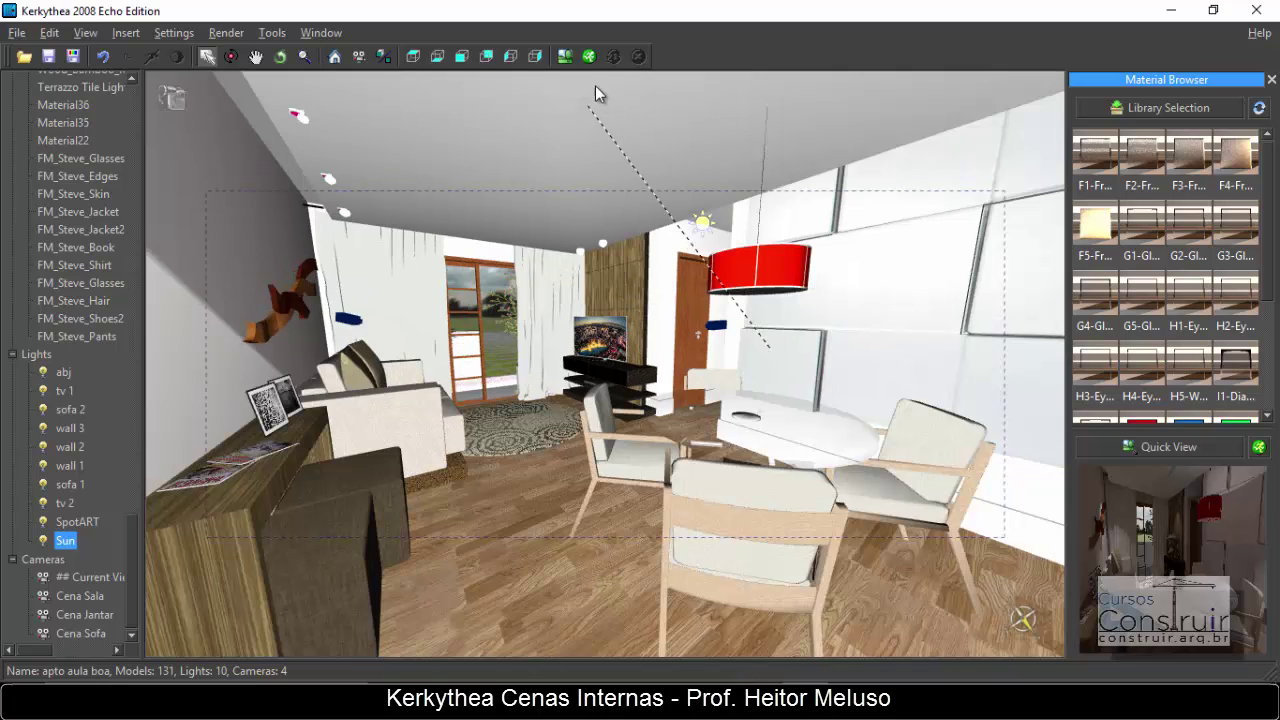
Render the Cena Sala camera at 1362x591 with 03. PhotonMap - Quick and inspect the table top at full size.
click(589, 56)
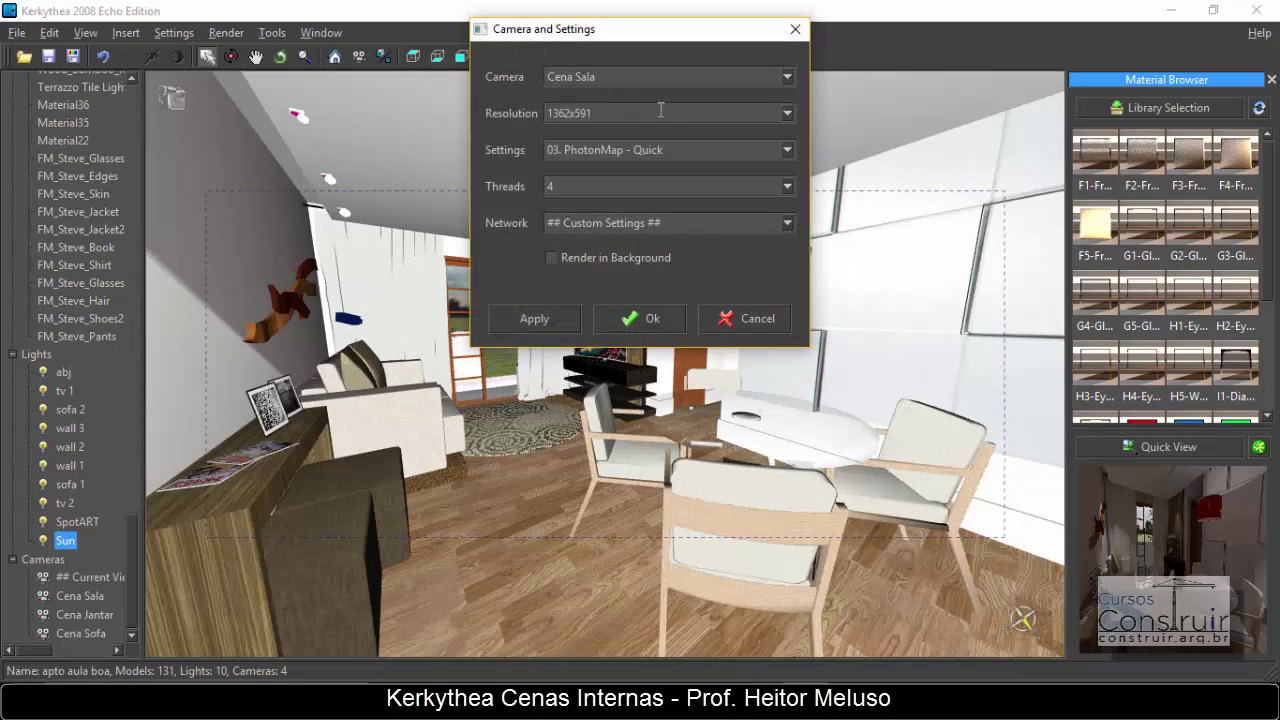
click(655, 318)
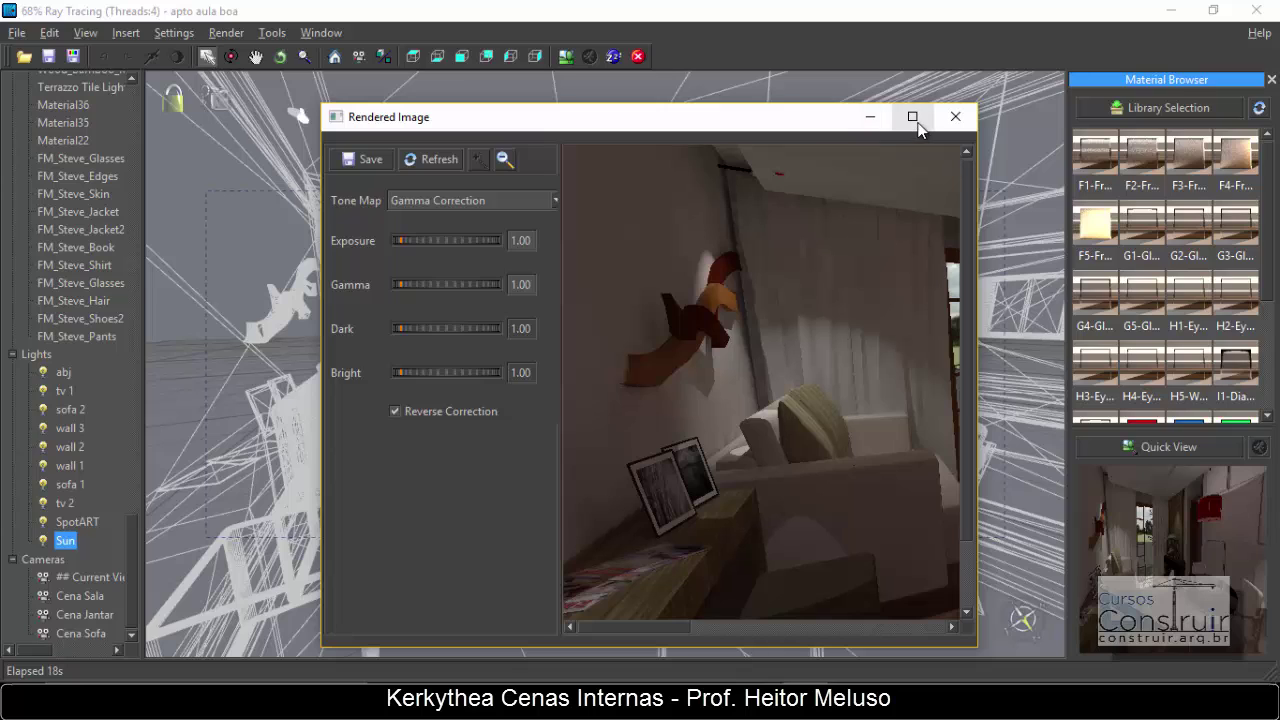
click(912, 116)
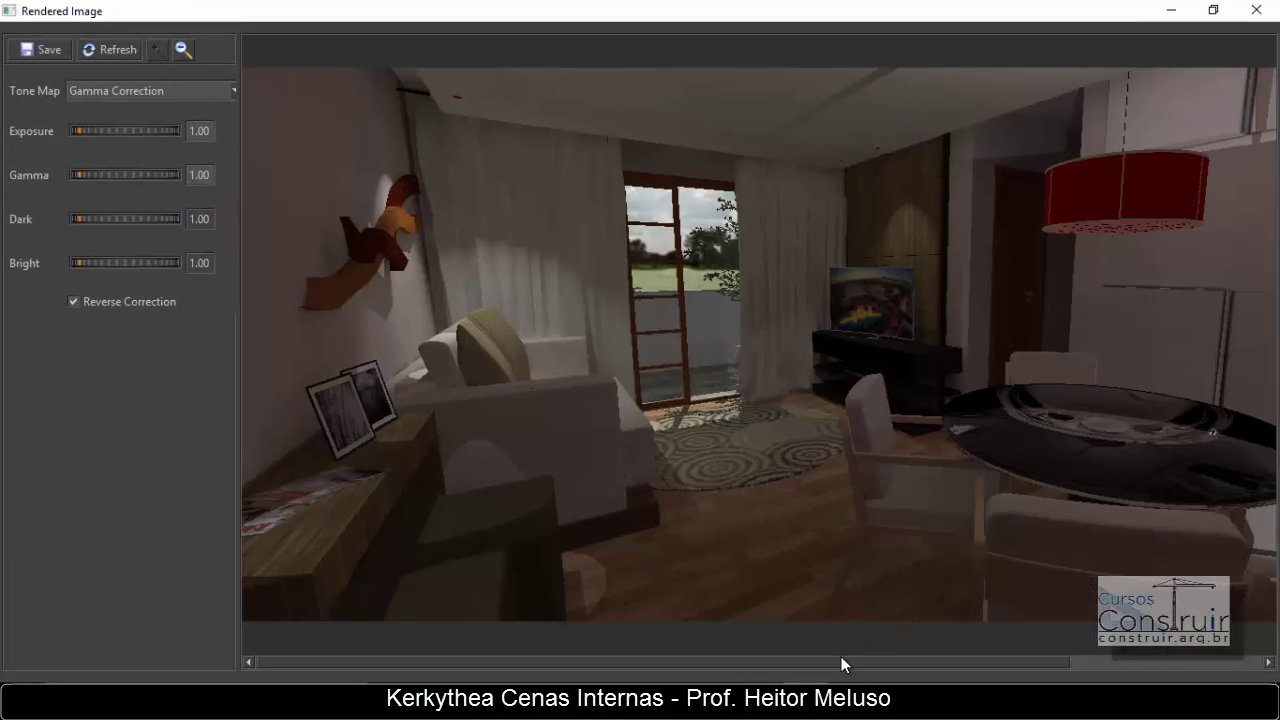
drag(859, 662, 1040, 671)
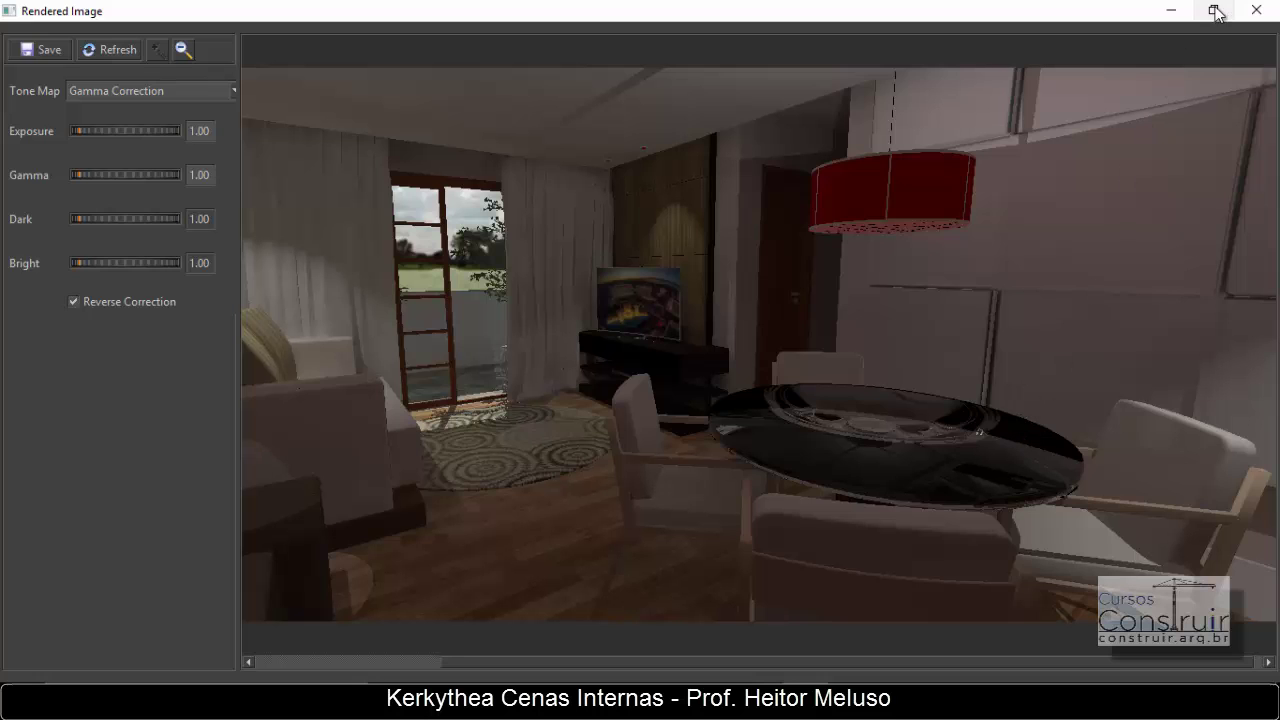
click(1256, 10)
Replace the dining table top's material with the J4 thin glass from the library.
click(831, 431)
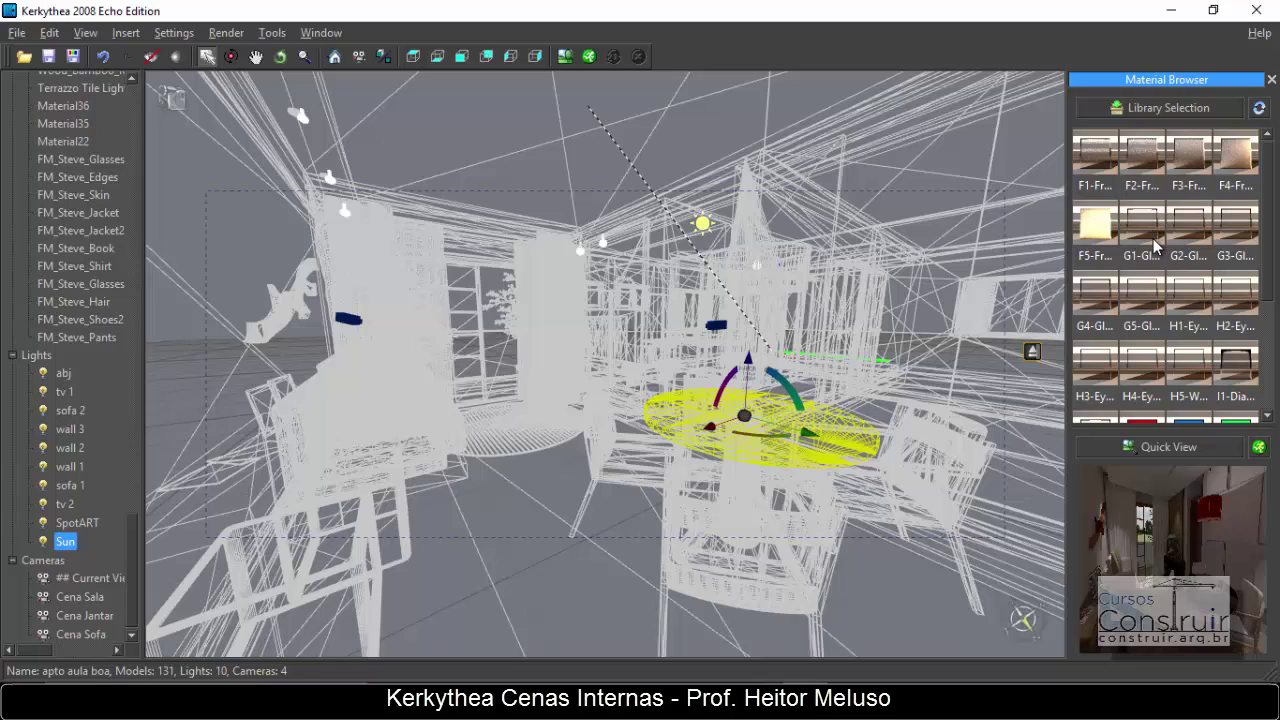
scroll(1222, 340, down, 3)
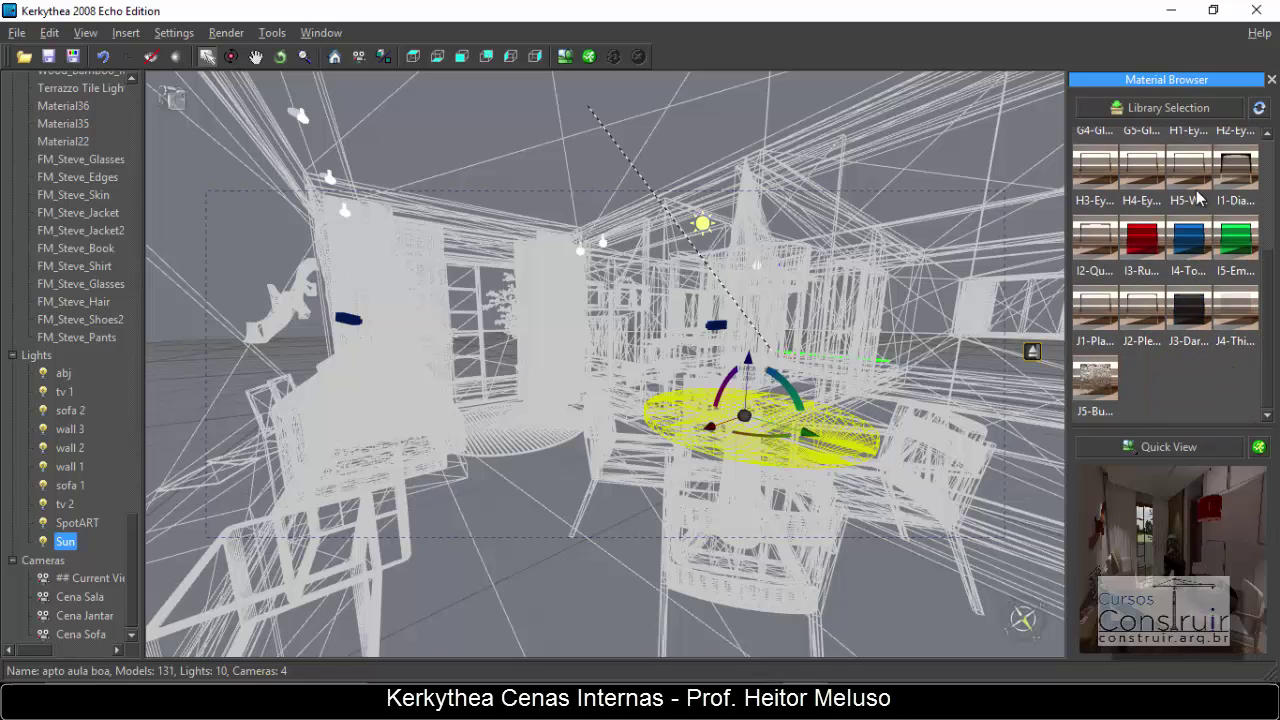
click(1232, 320)
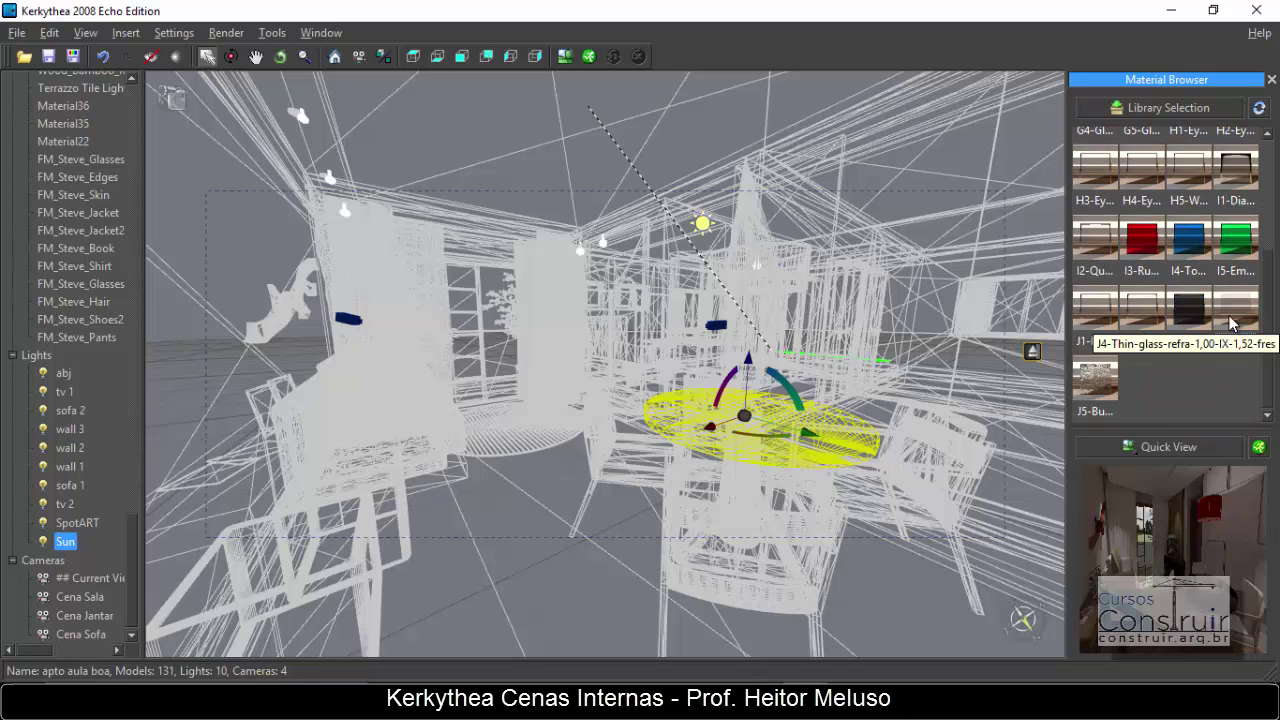
drag(1232, 320, 865, 420)
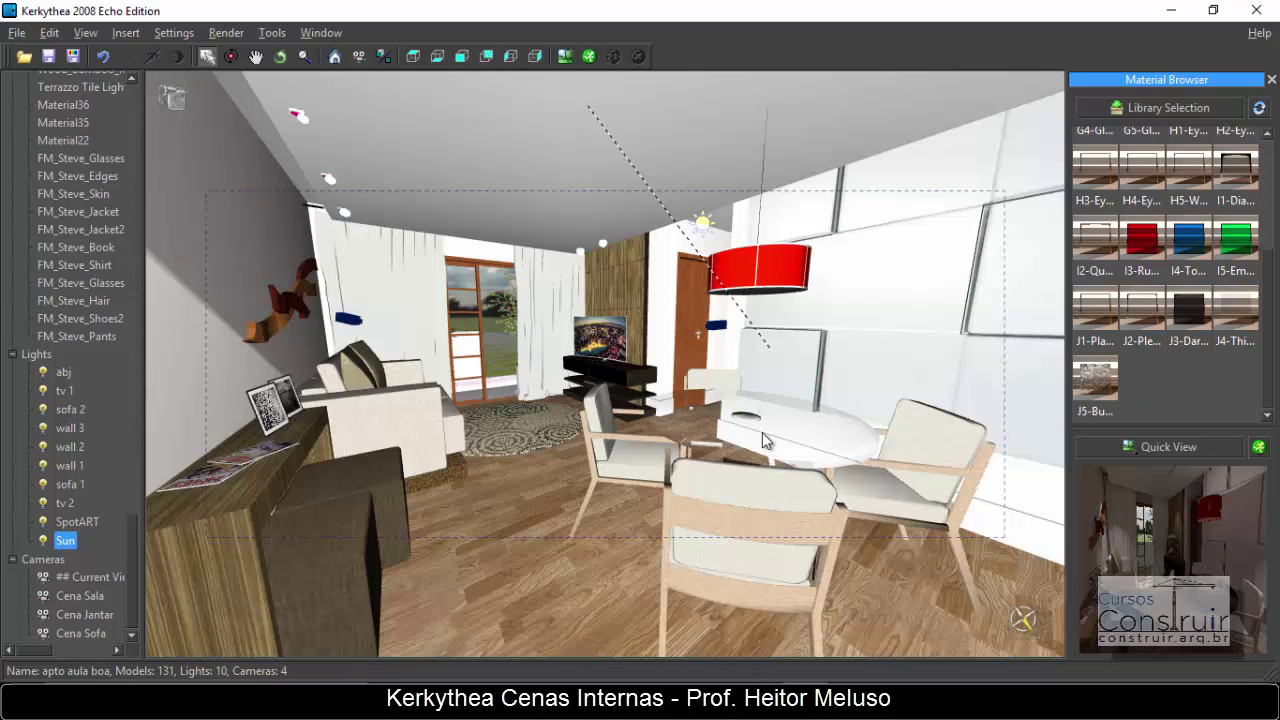
click(826, 455)
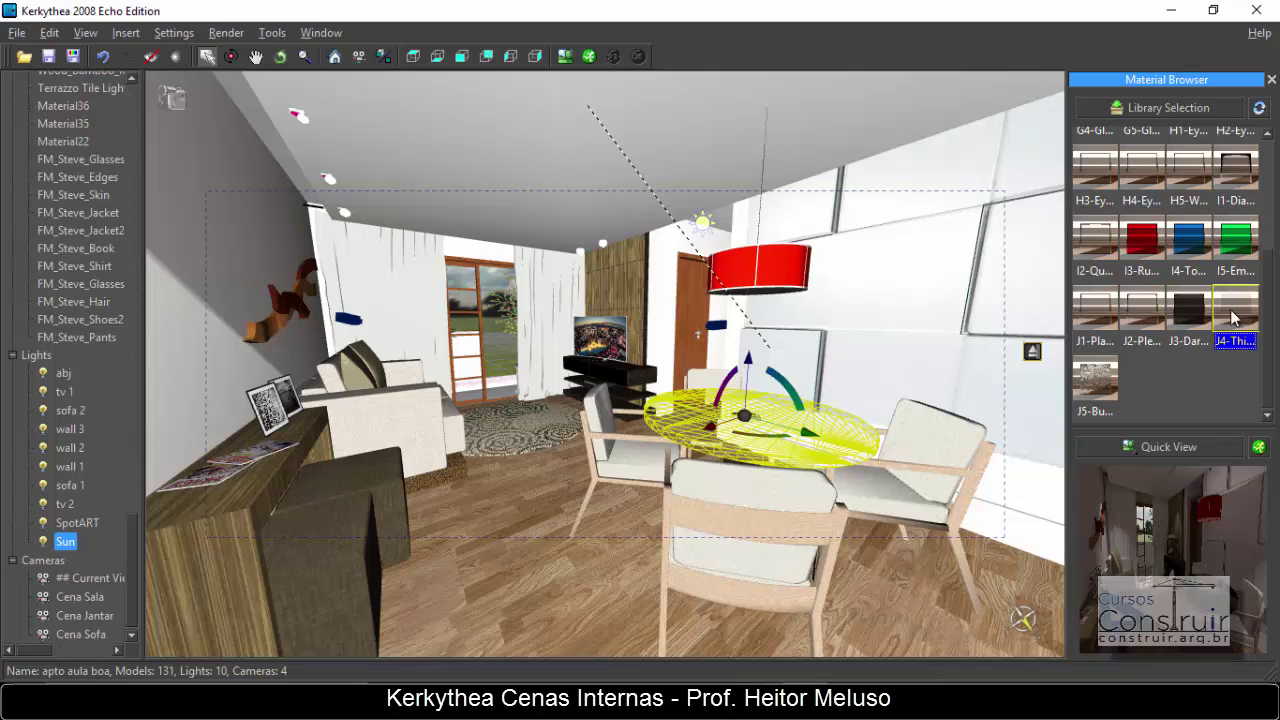
click(840, 449)
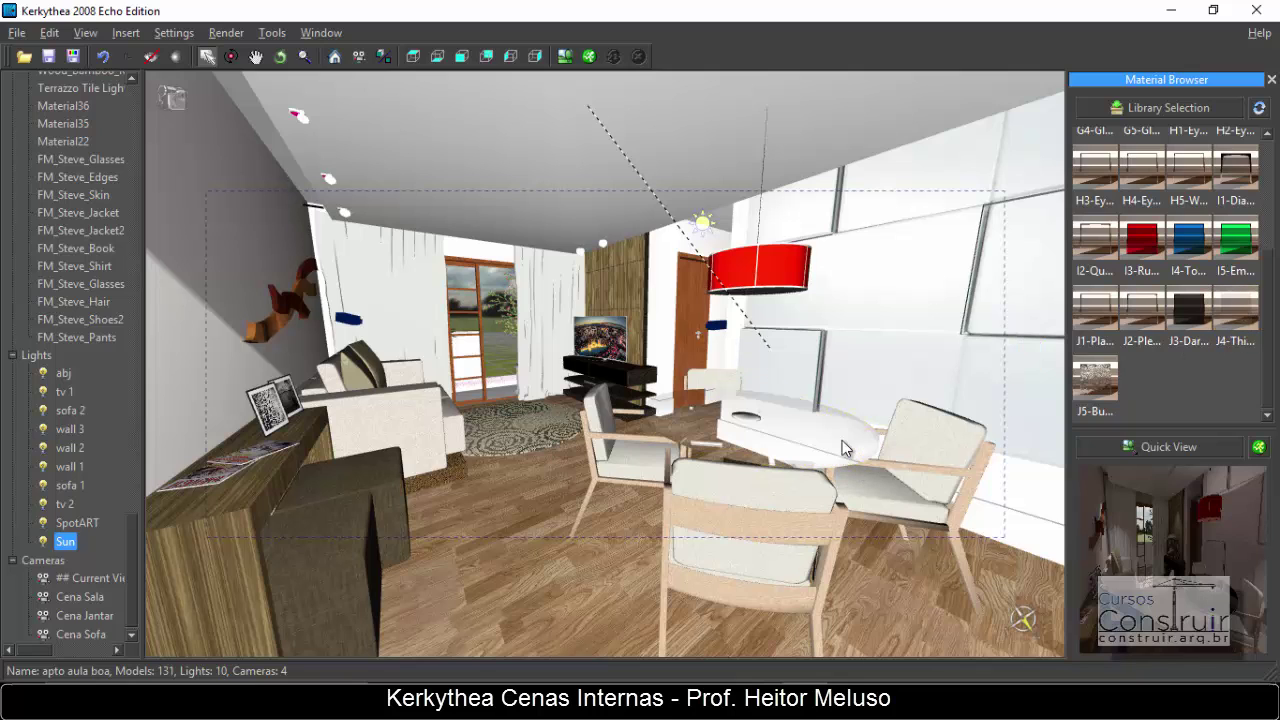
Render the living room scene again and inspect the thin glass table top across the full image.
click(589, 56)
click(655, 329)
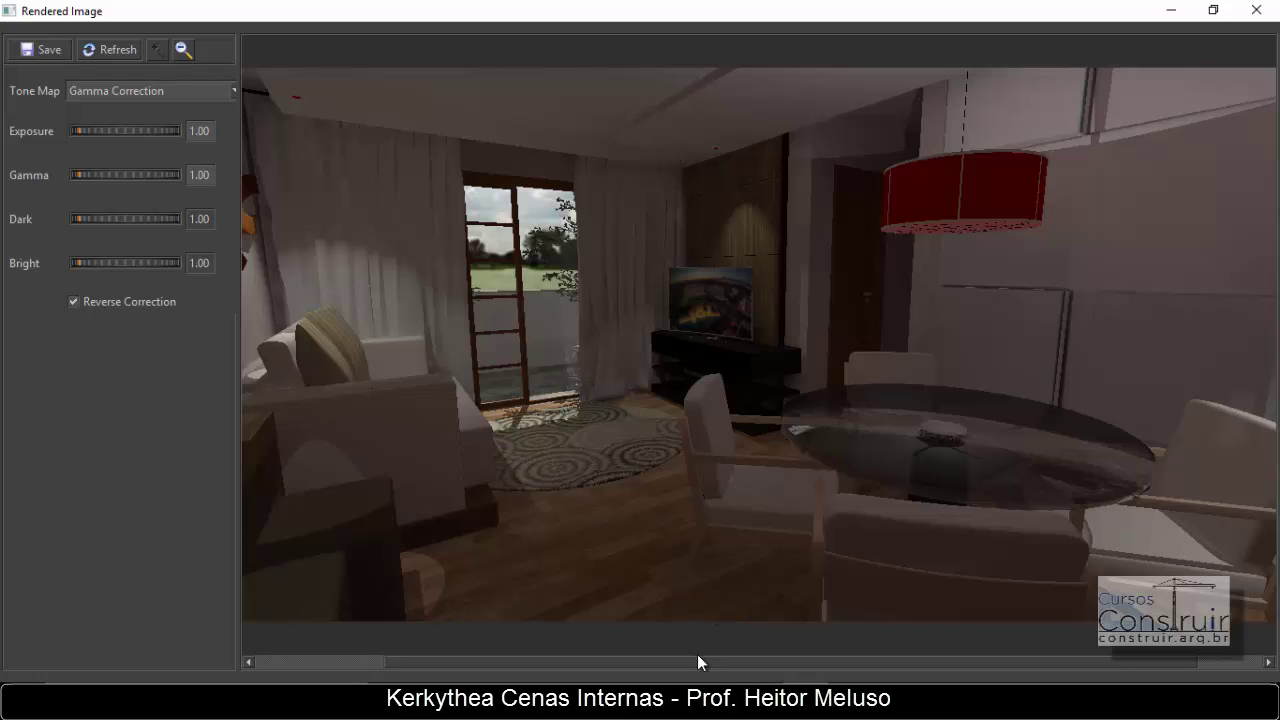
drag(697, 656, 559, 640)
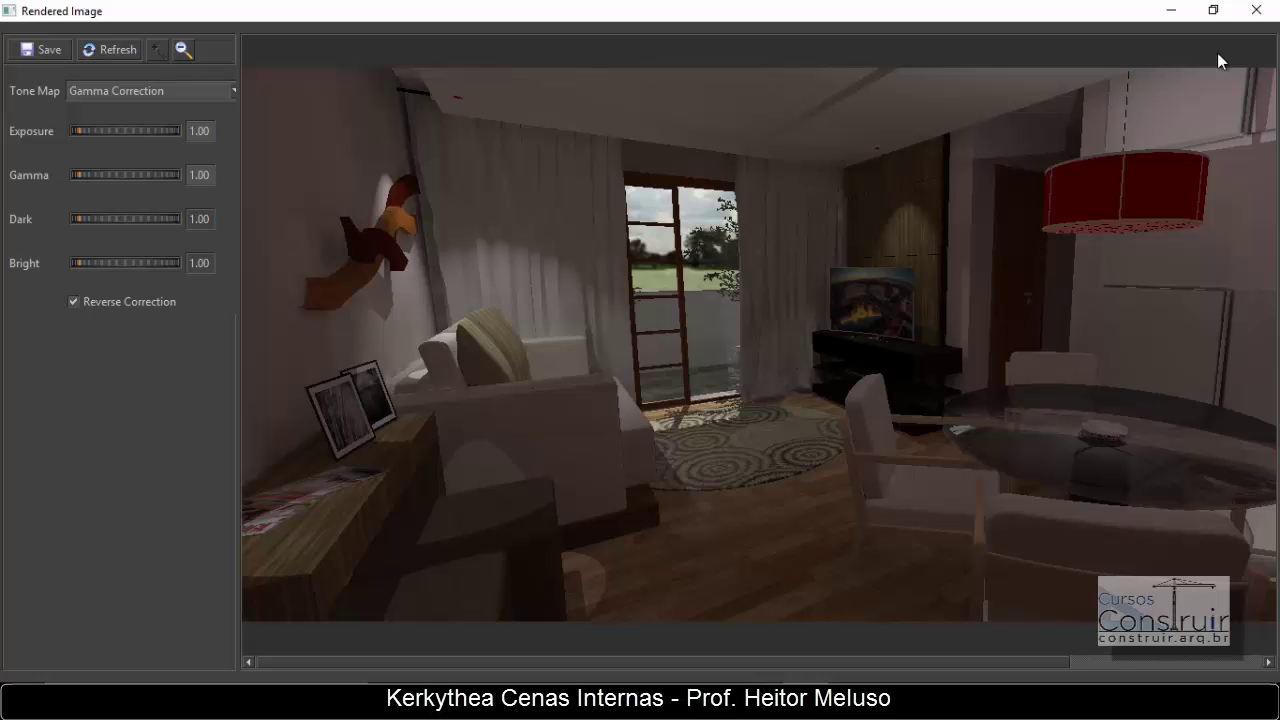
click(1256, 10)
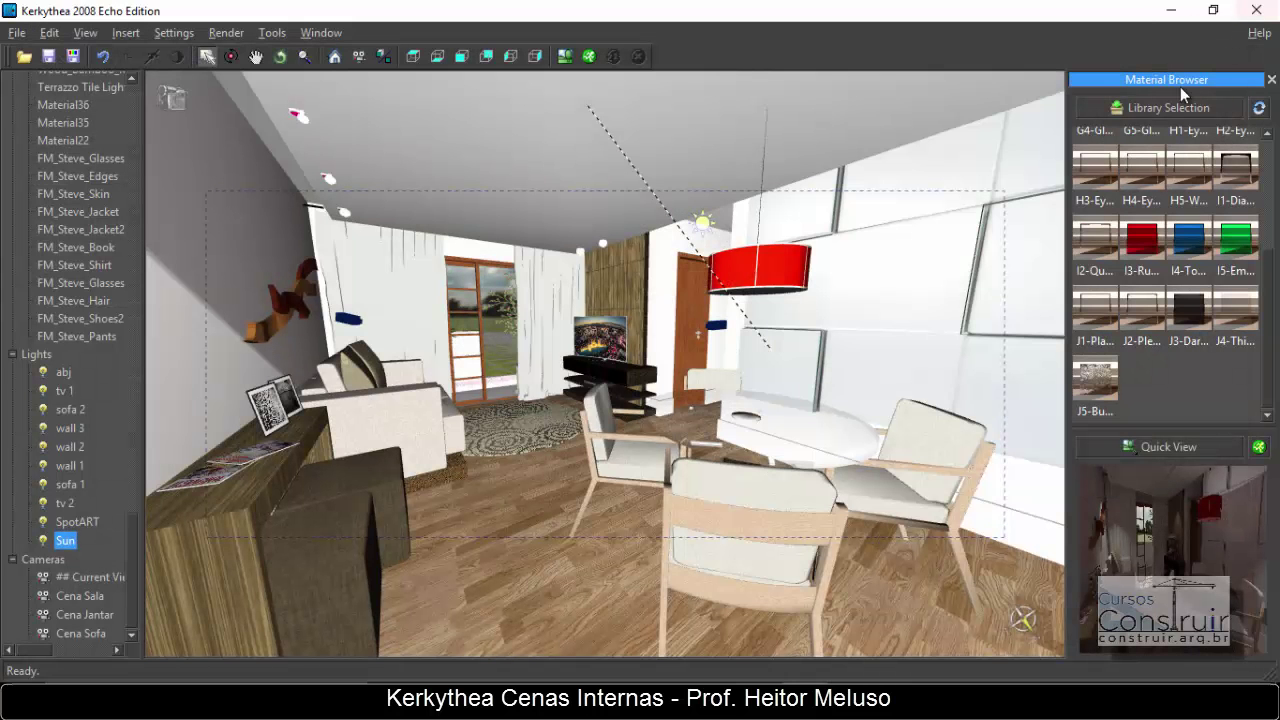
Undock and enlarge the Material Browser over the viewport, with the quick view preview collapsed, to show all glass materials.
scroll(1240, 252, up, 3)
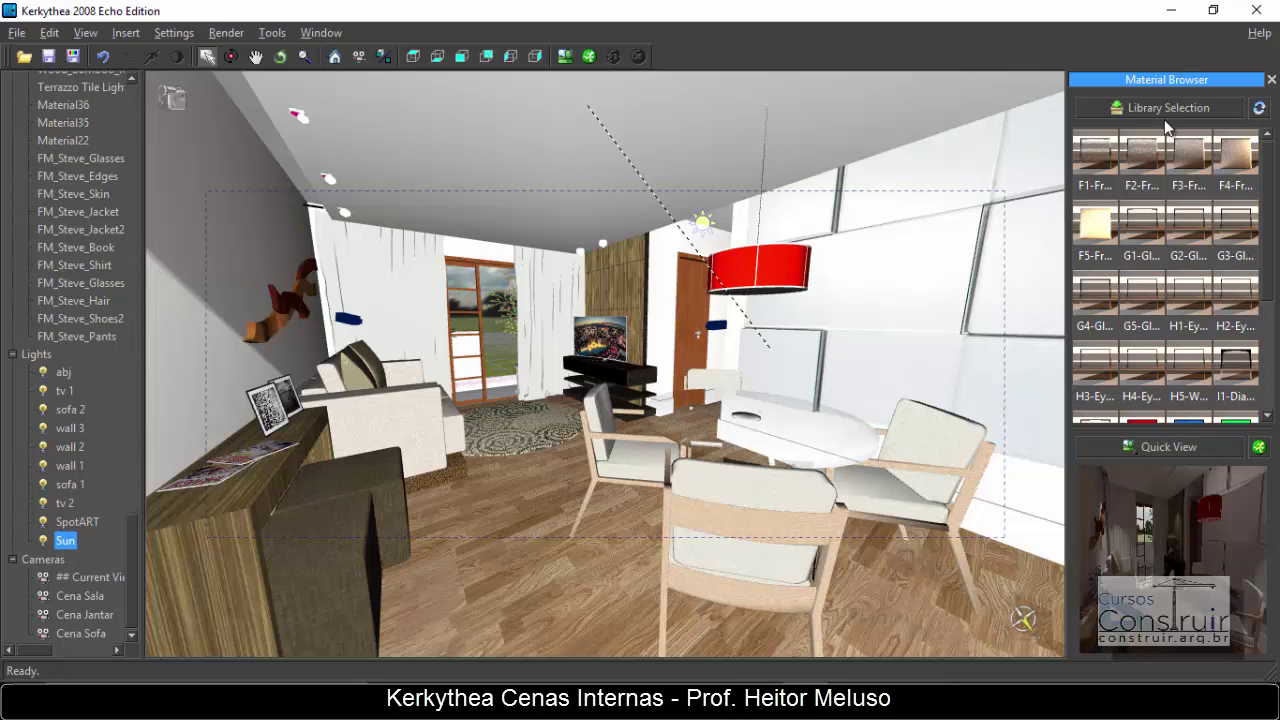
drag(1134, 80, 721, 135)
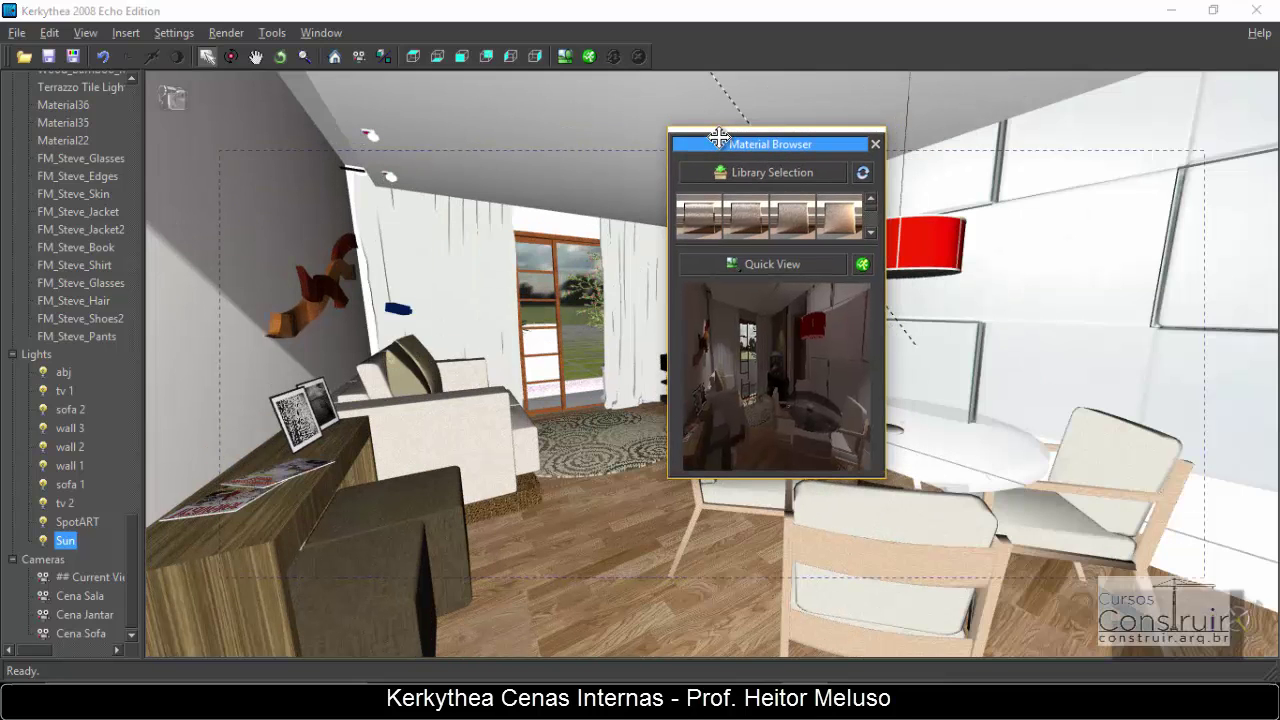
drag(883, 472, 1273, 648)
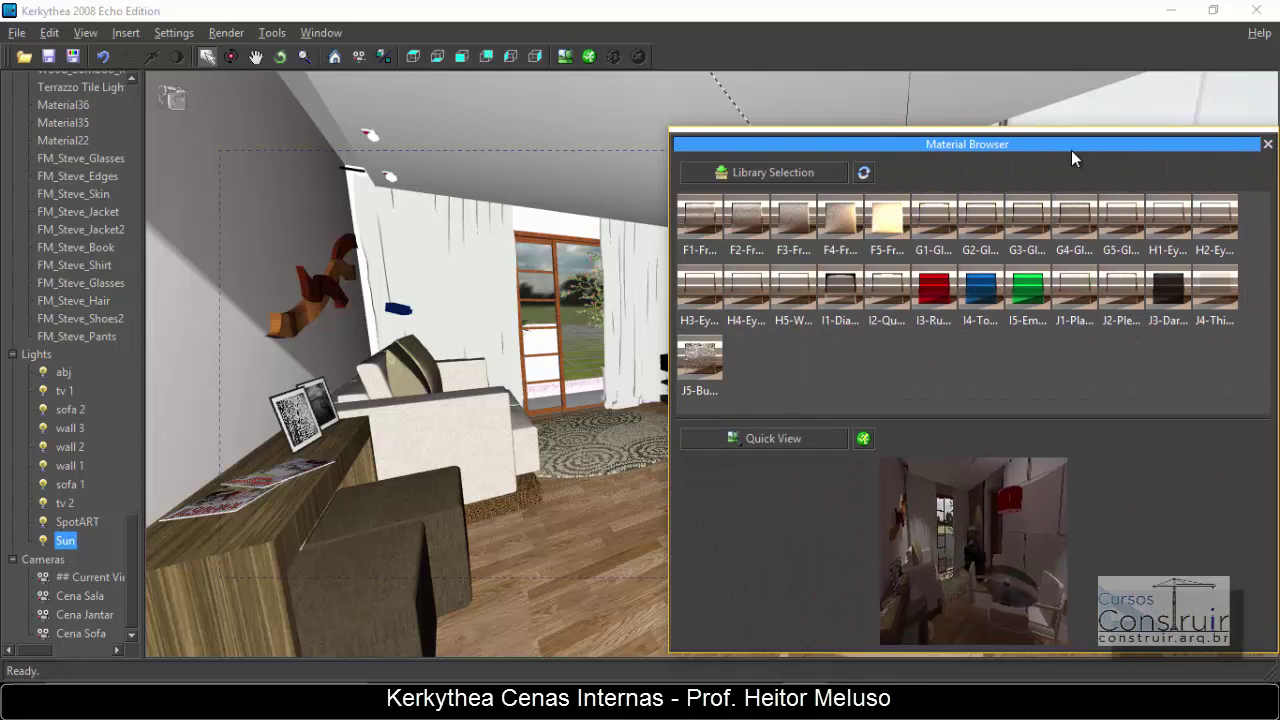
drag(1070, 145, 714, 104)
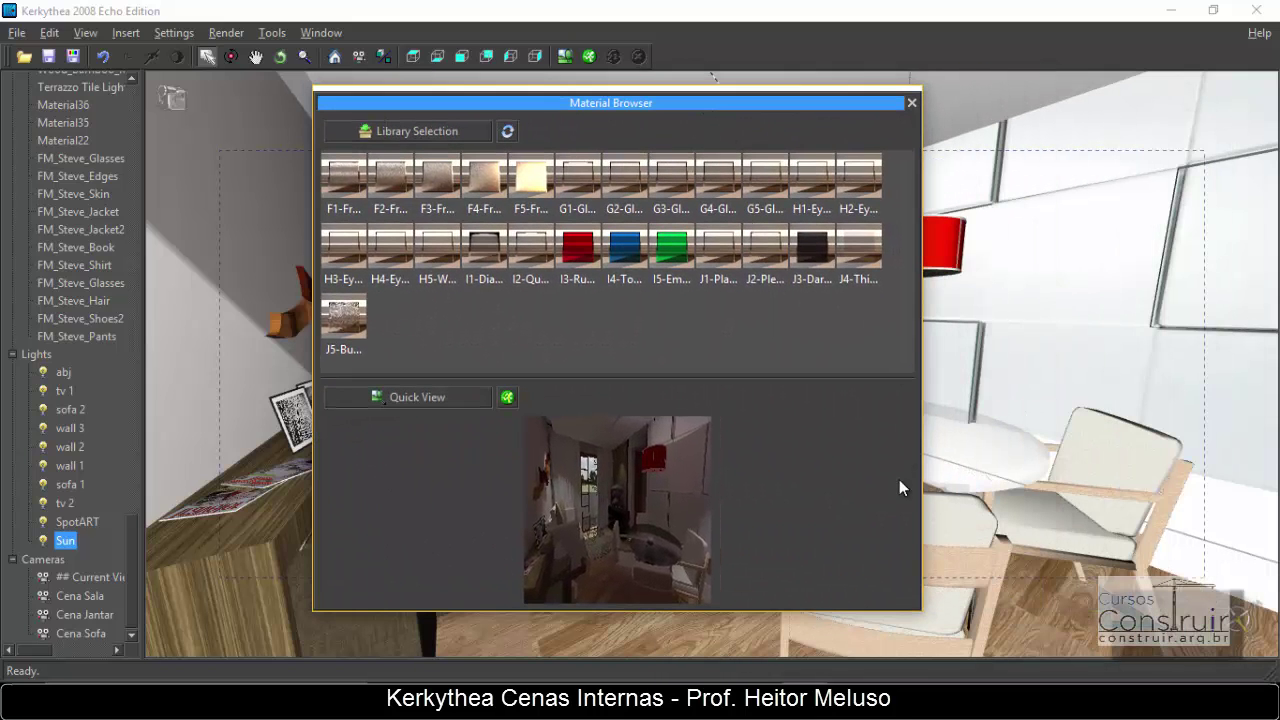
click(436, 399)
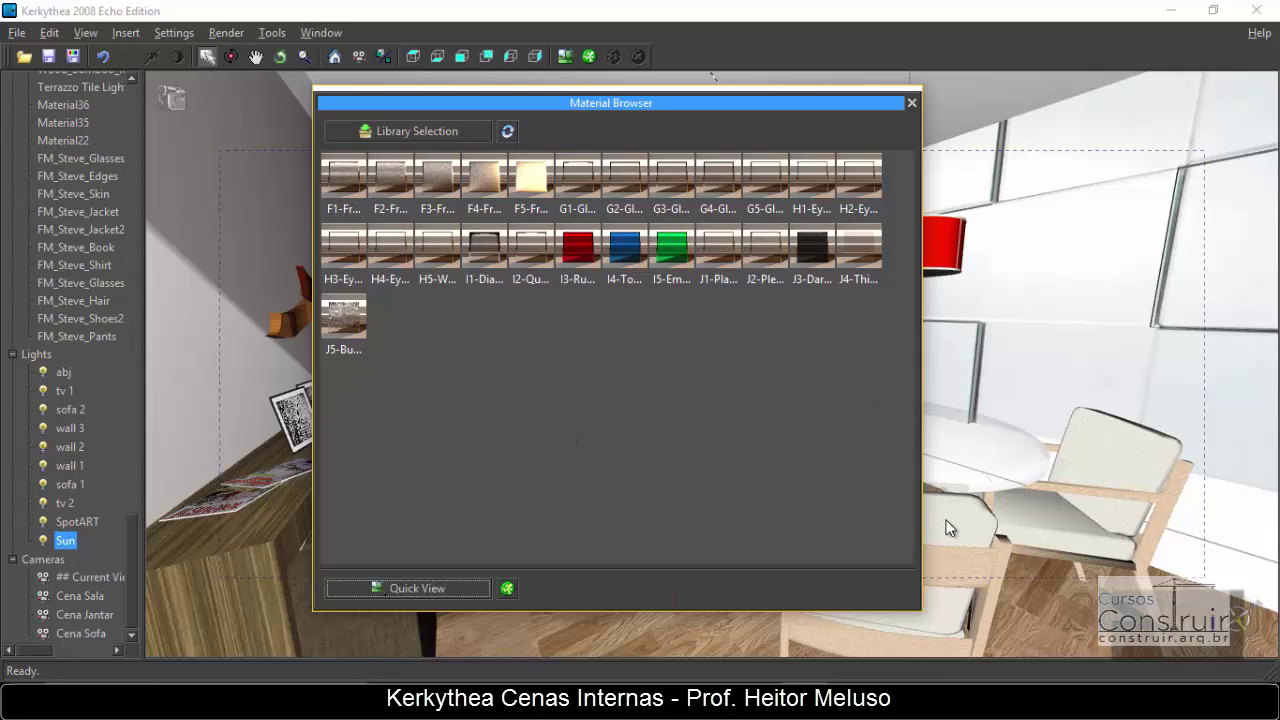
drag(922, 517, 948, 505)
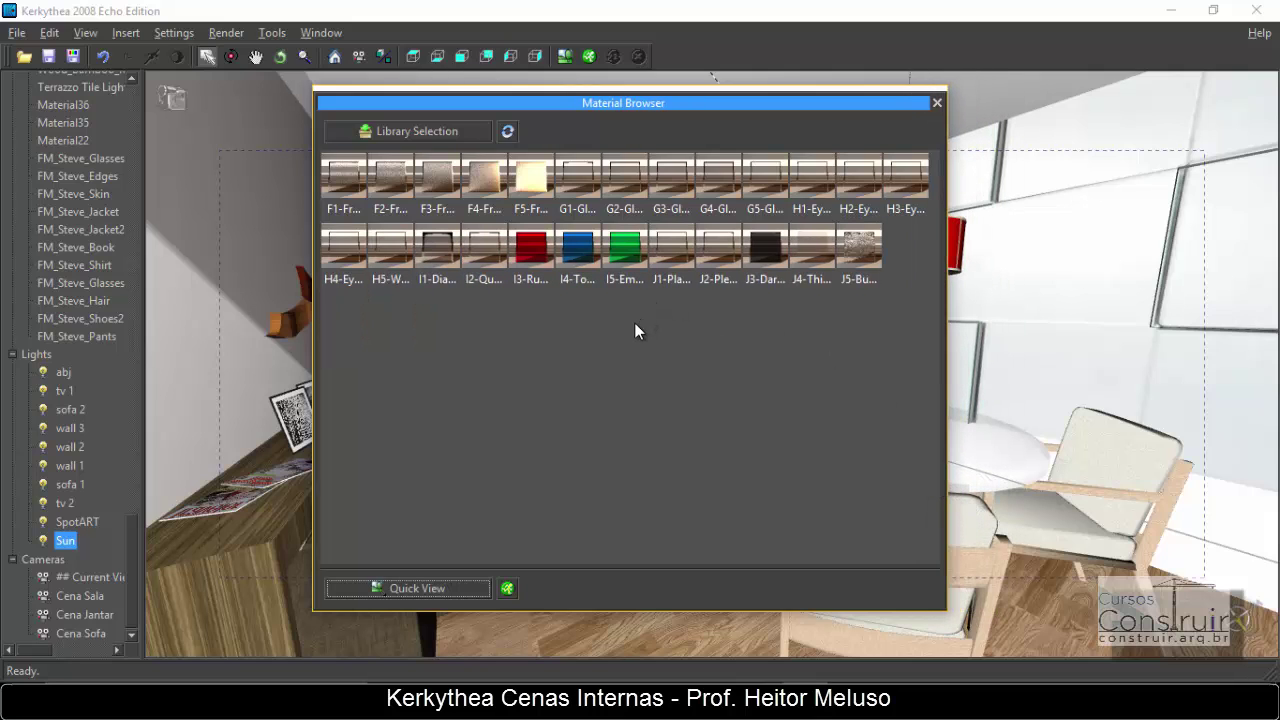